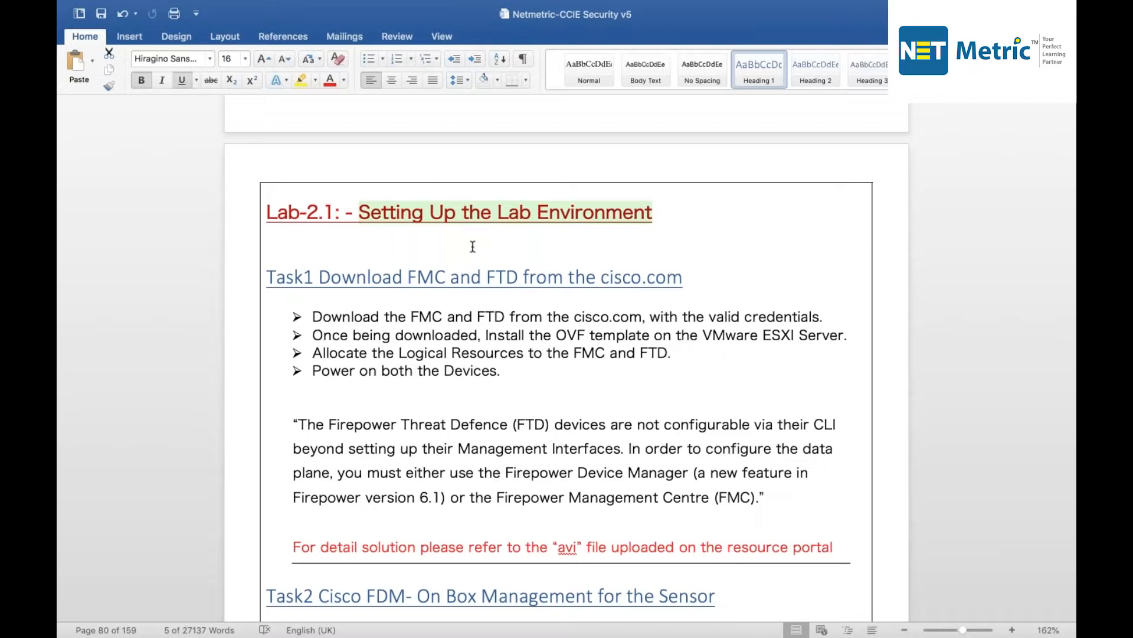
Highlight key Task1 terms: Download FMC and FTD, Logical, Power on both the Devices, resource portal.
left_click_drag(319, 278, 512, 276)
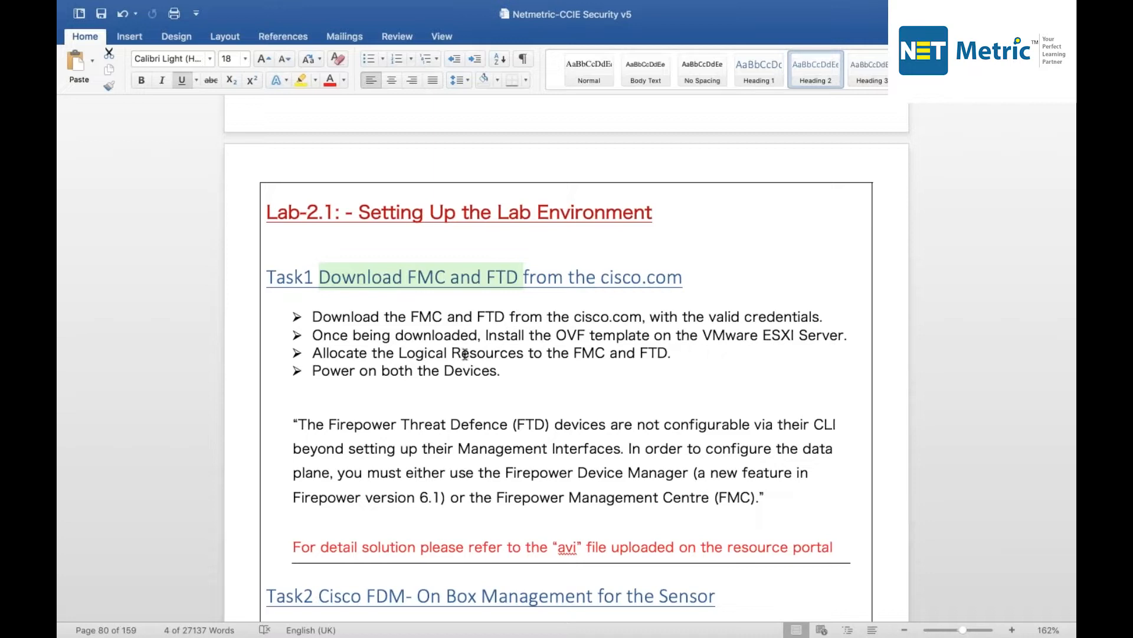
double_click(466, 353)
left_click(423, 352)
double_click(423, 353)
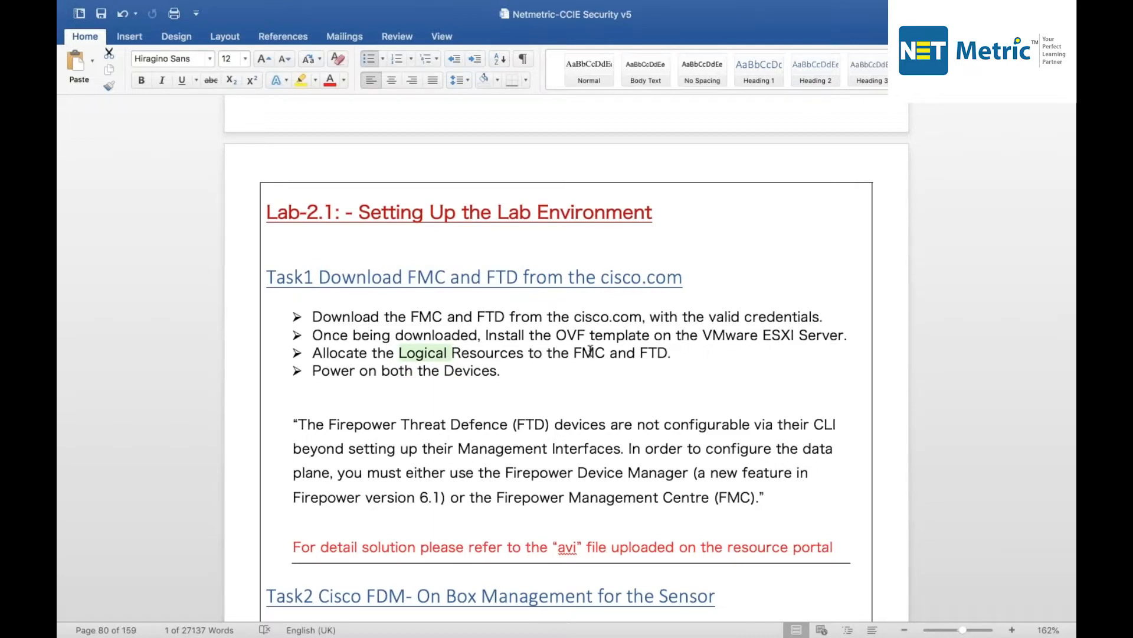
left_click_drag(533, 374, 317, 375)
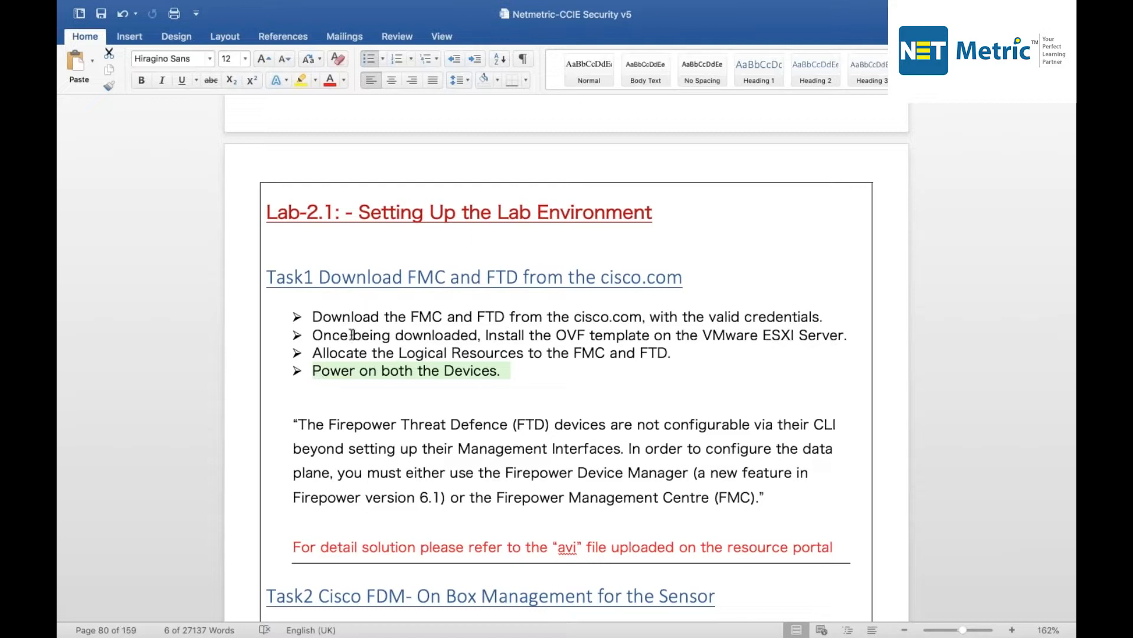
double_click(567, 547)
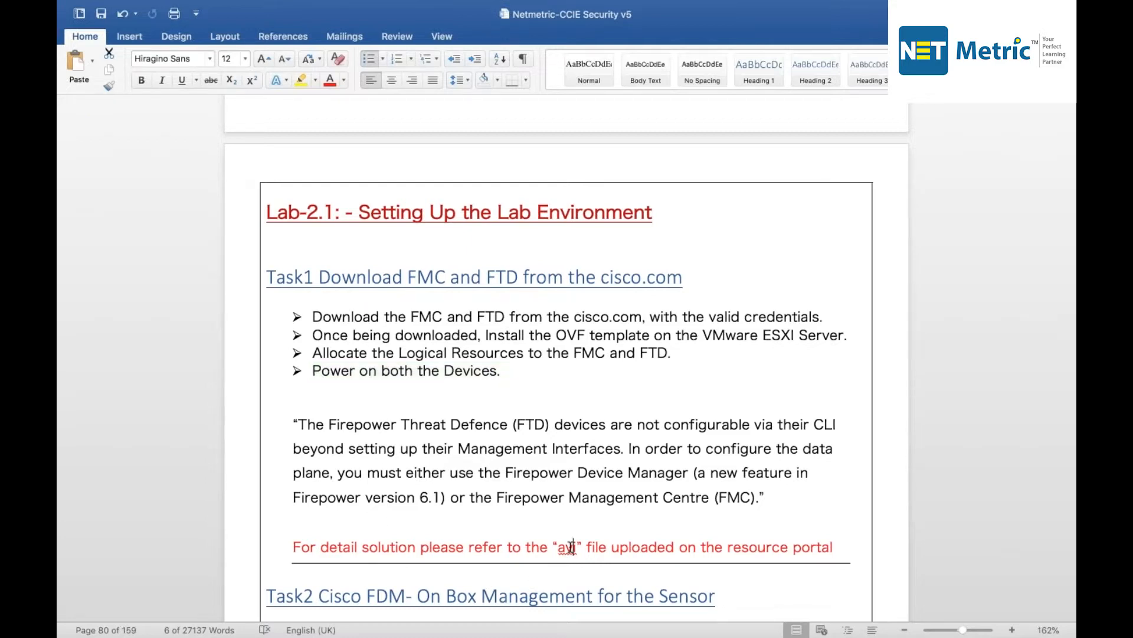
left_click_drag(728, 547, 833, 547)
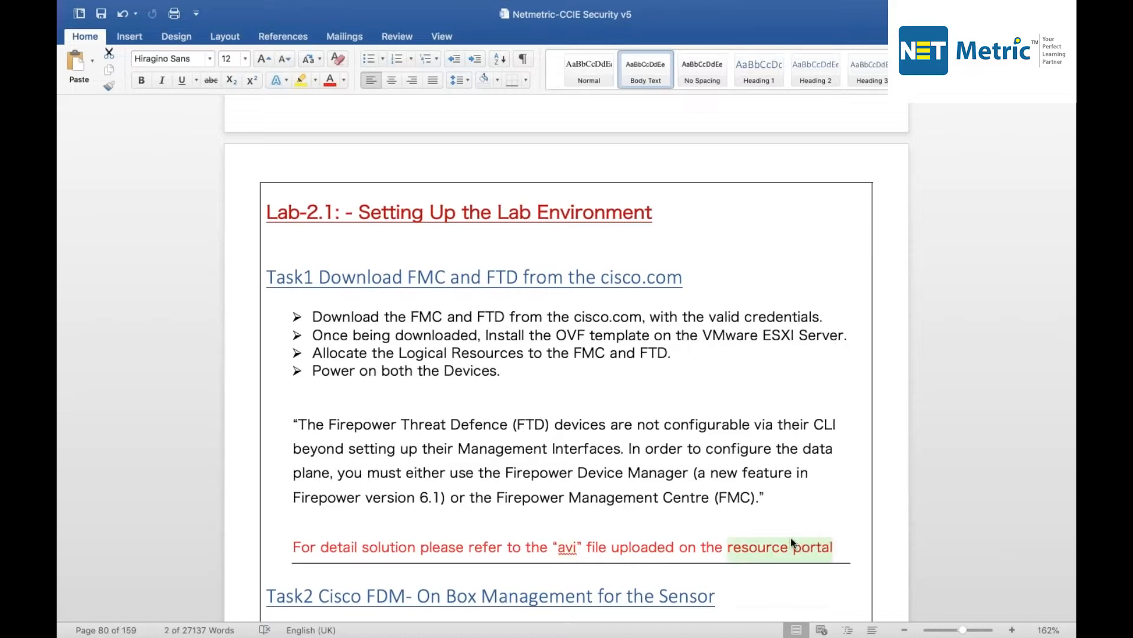
Scroll the lab guide down to Task2.
scroll(730, 478, "down", 1)
scroll(529, 305, "down", 12)
scroll(311, 138, "down", 1)
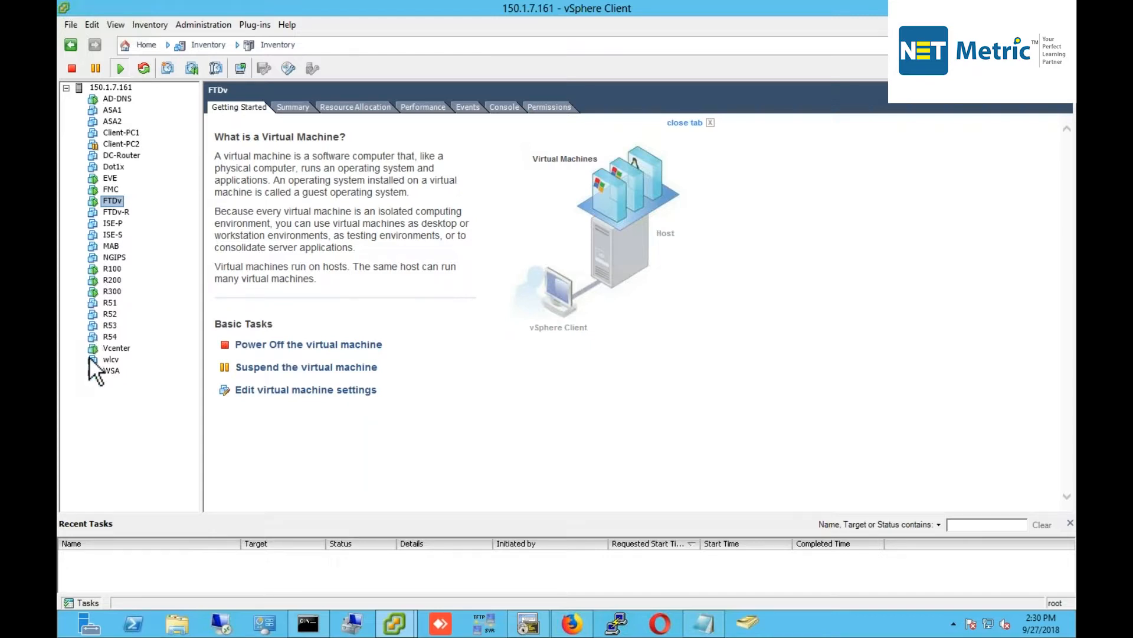
Power on the Client-PC2 virtual machine.
left_click(111, 144)
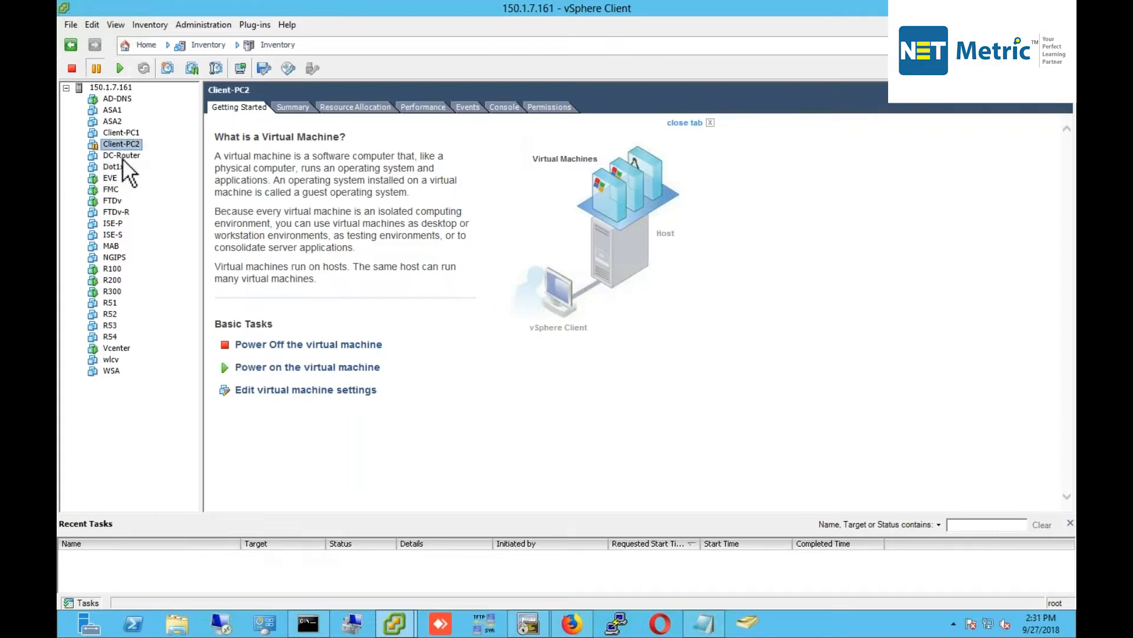
left_click(113, 201)
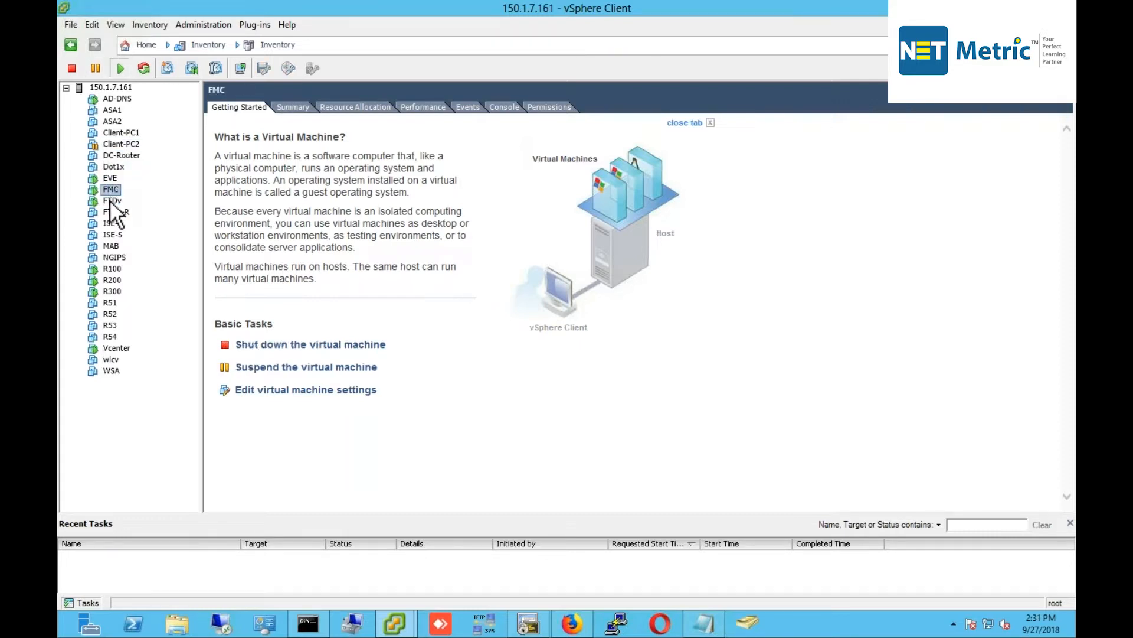
left_click(122, 144)
right_click(122, 146)
mouse_move(161, 154)
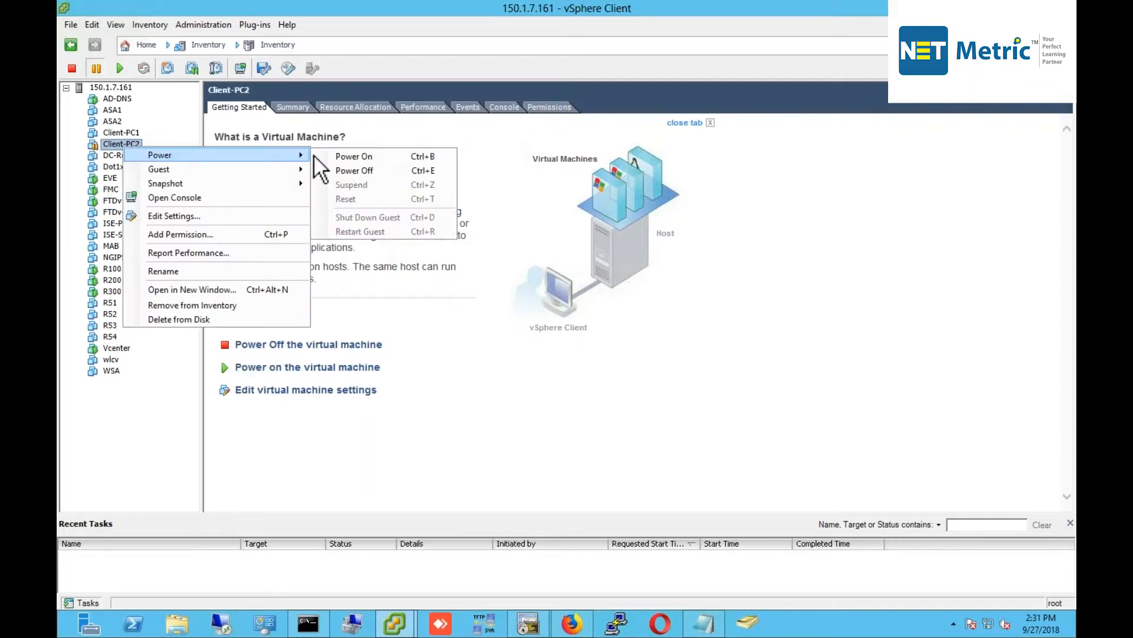
left_click(349, 157)
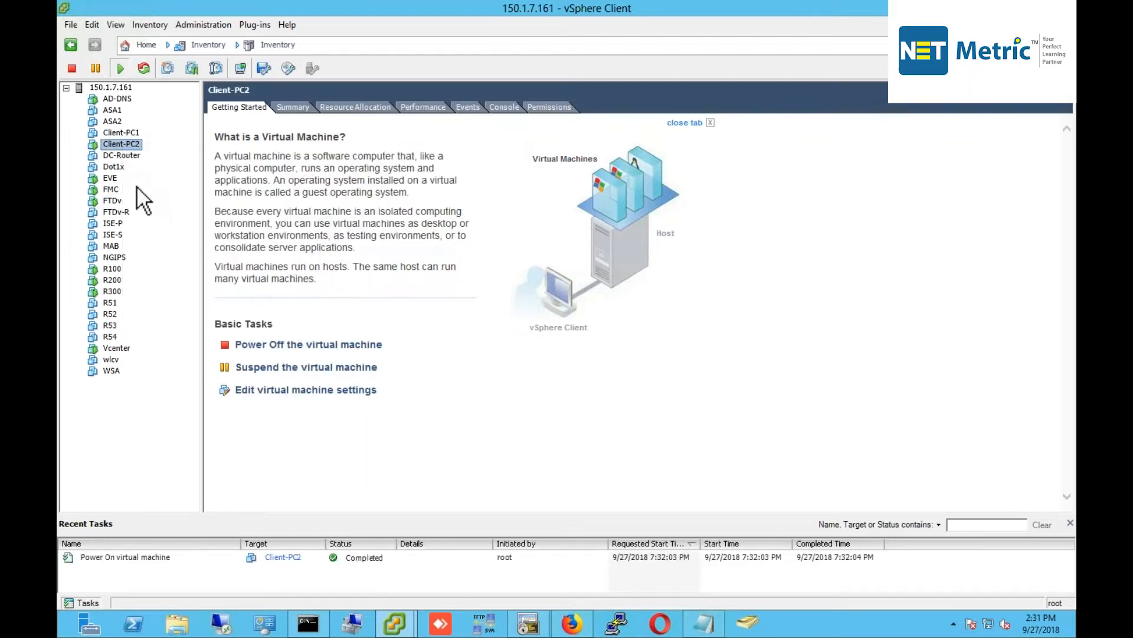
Revert both FMC and FTDv to their current snapshots, confirming each.
right_click(112, 189)
mouse_move(207, 223)
left_click(366, 240)
left_click(629, 361)
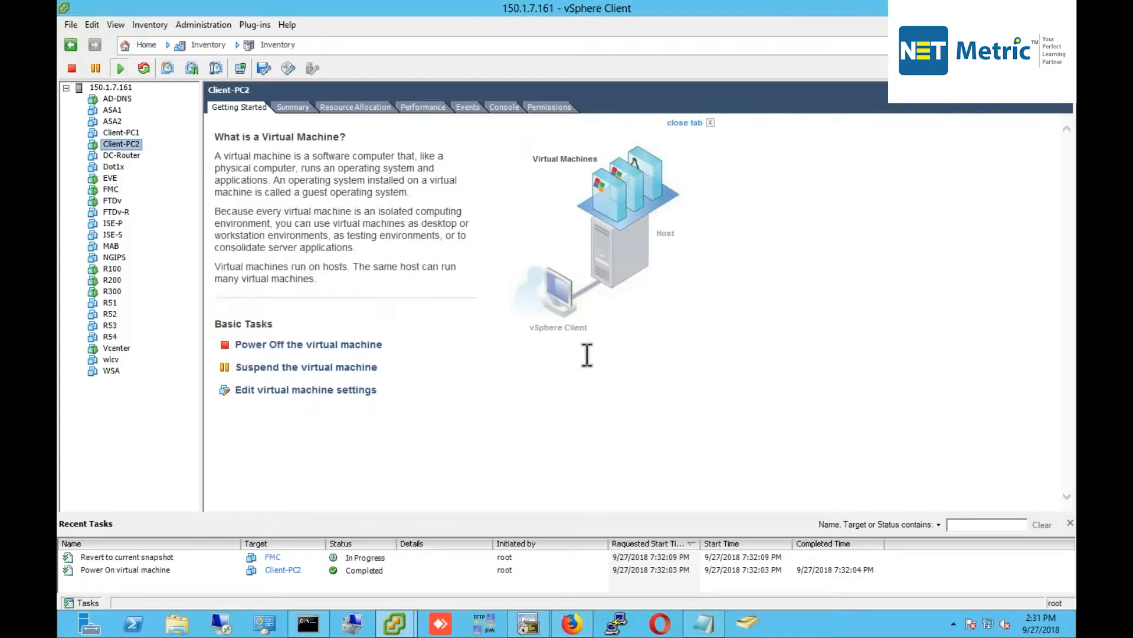
right_click(112, 200)
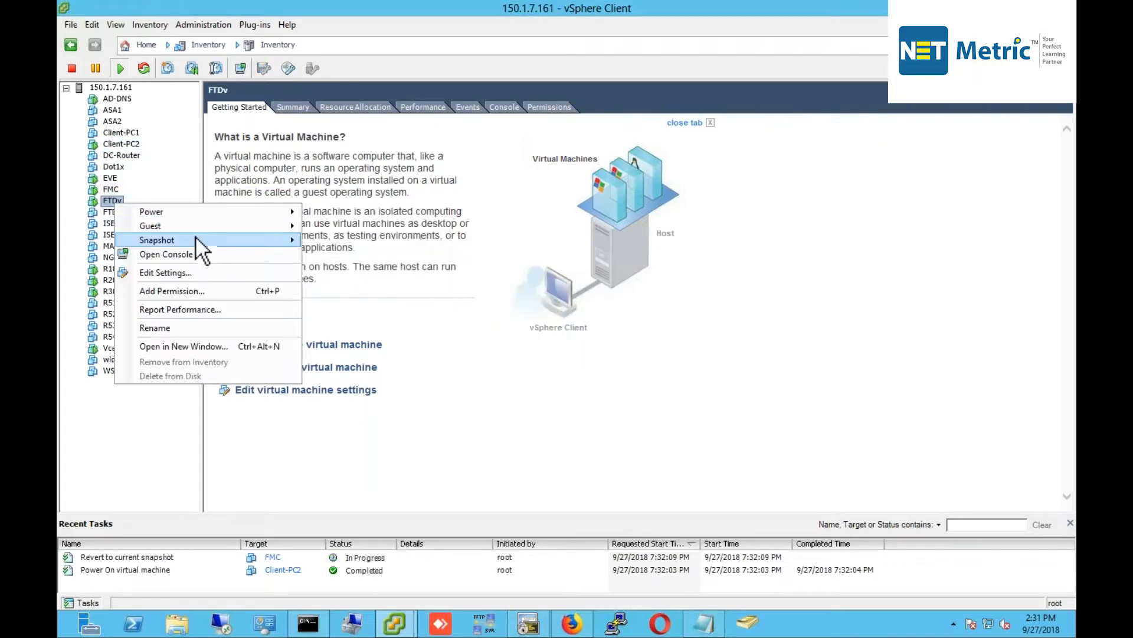
mouse_move(196, 238)
left_click(355, 256)
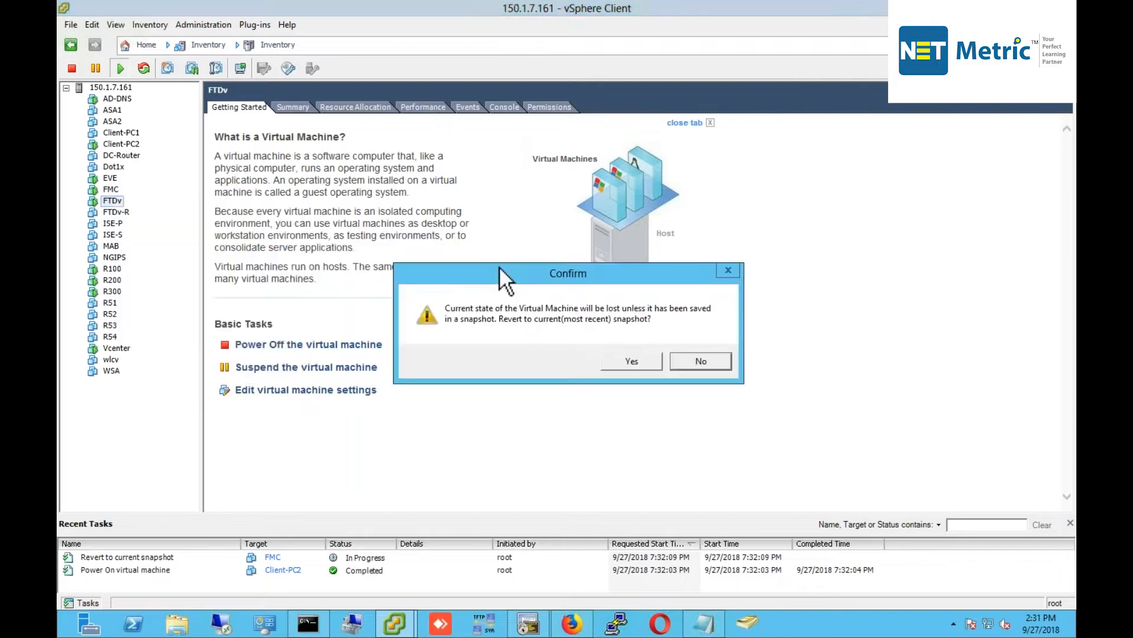
left_click(658, 363)
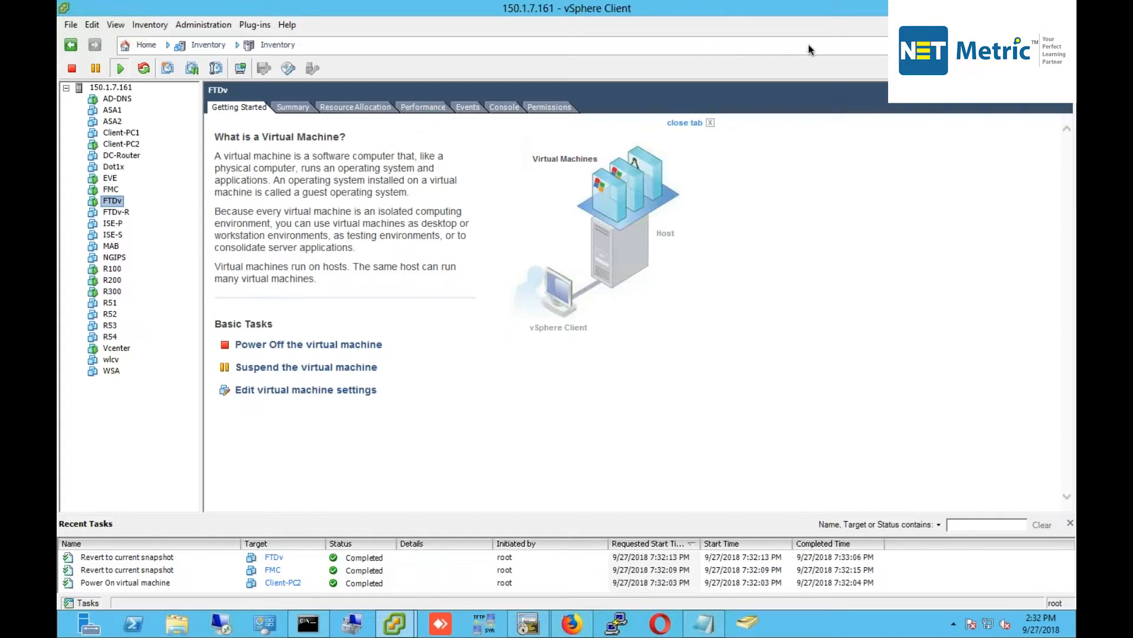
Open the FTDv console and resize it to a maximized window.
right_click(113, 200)
left_click(168, 253)
left_click_drag(285, 105, 373, 56)
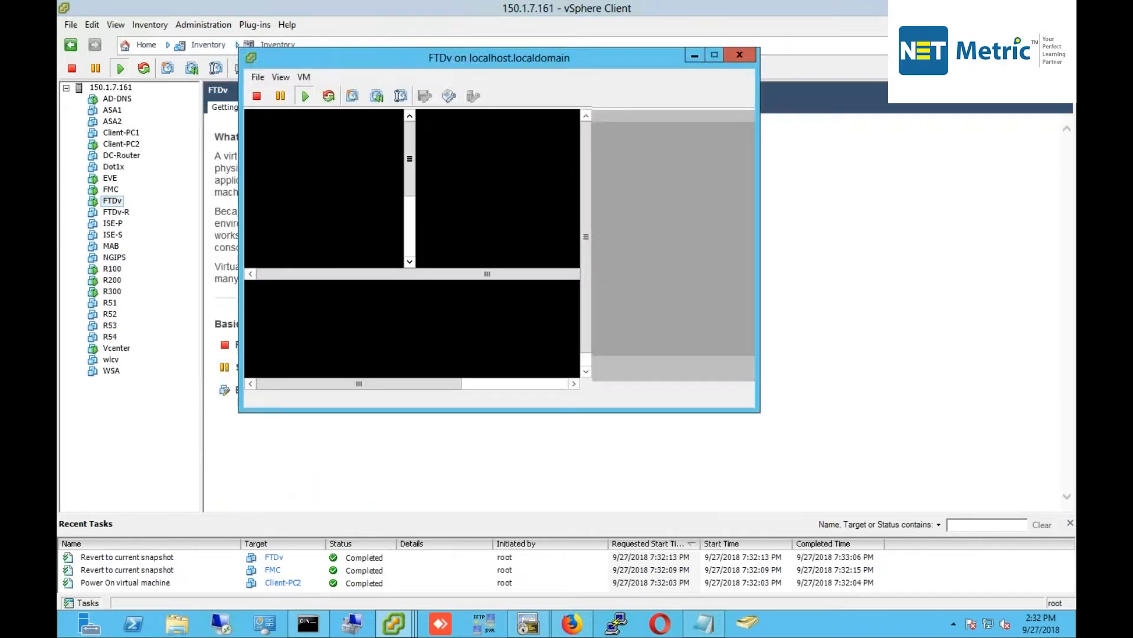
left_click_drag(761, 412, 894, 534)
left_click(594, 355)
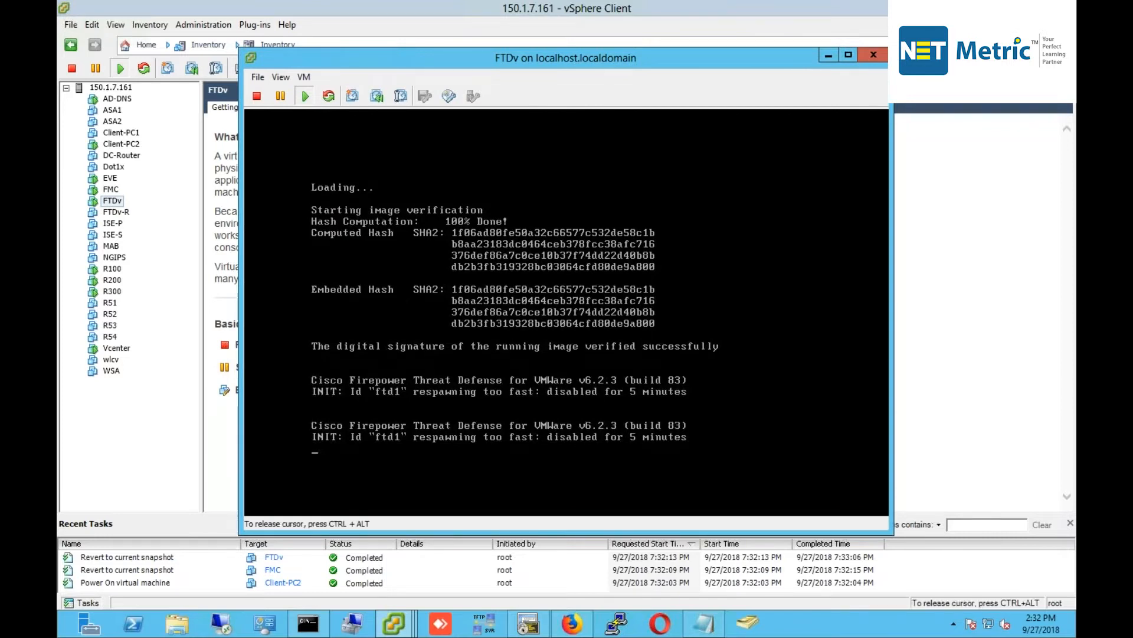
key("ctrl+alt")
left_click(848, 55)
Clear stray characters and wake the console to the firepower login prompt.
left_click(507, 323)
key("BackSpace")
key("BackSpace")
key("BackSpace")
key("BackSpace")
key("BackSpace")
key("BackSpace")
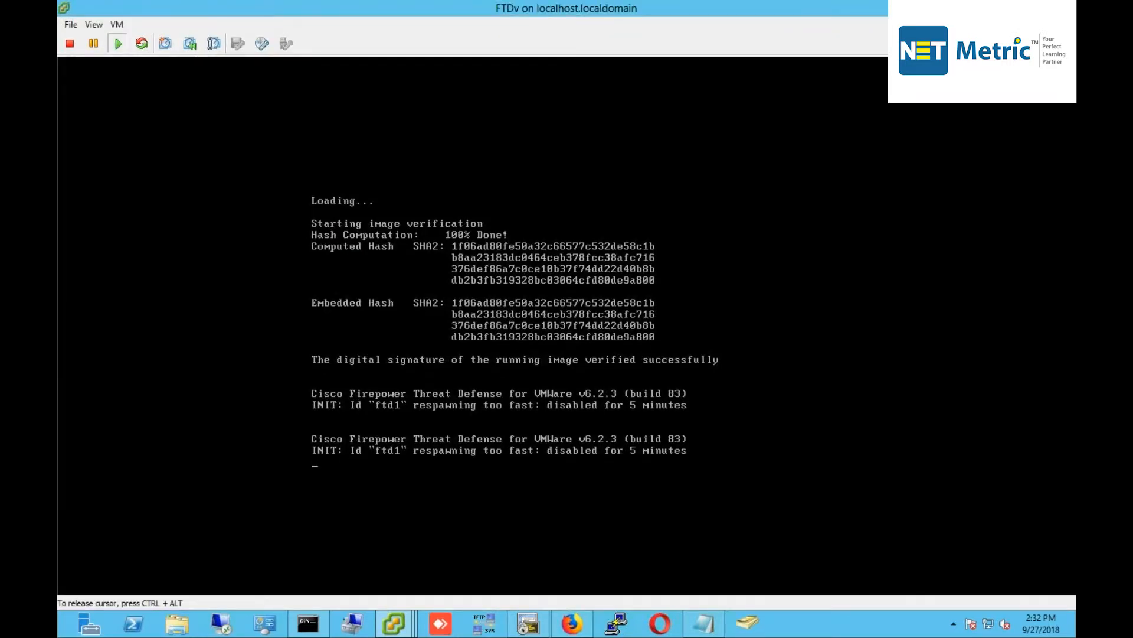
key("Return")
key("Return")
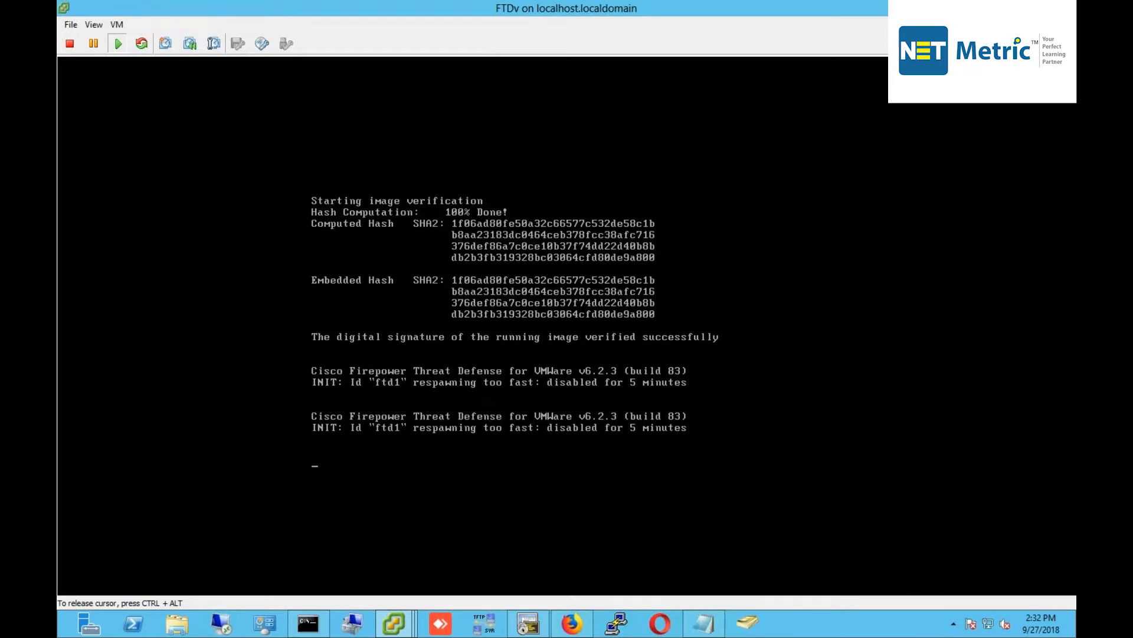
key("Return")
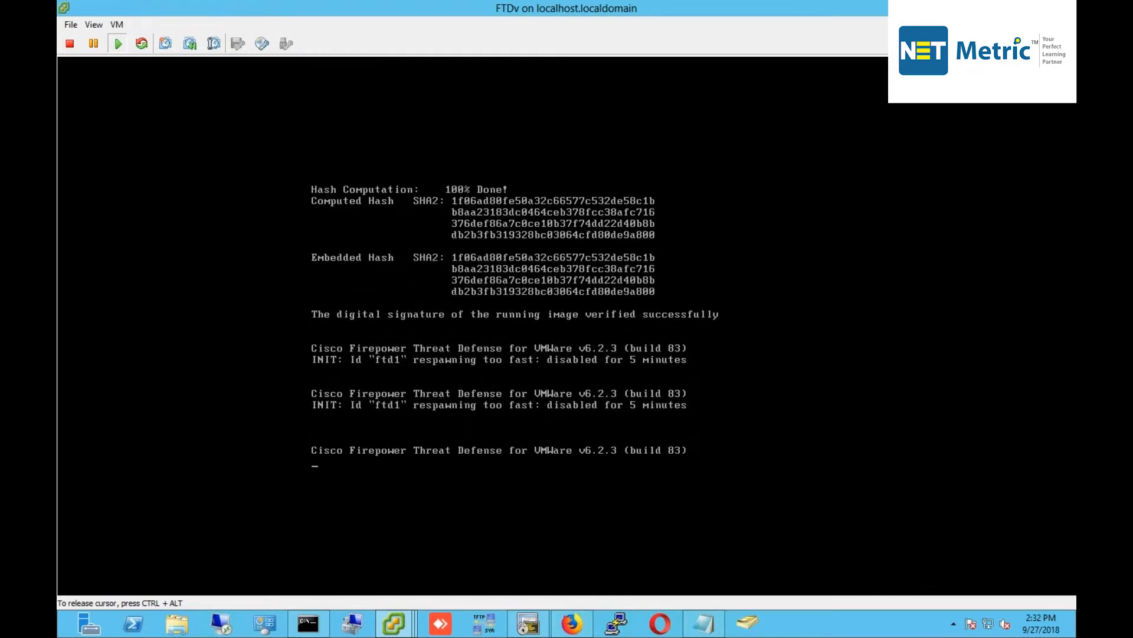
key("Return")
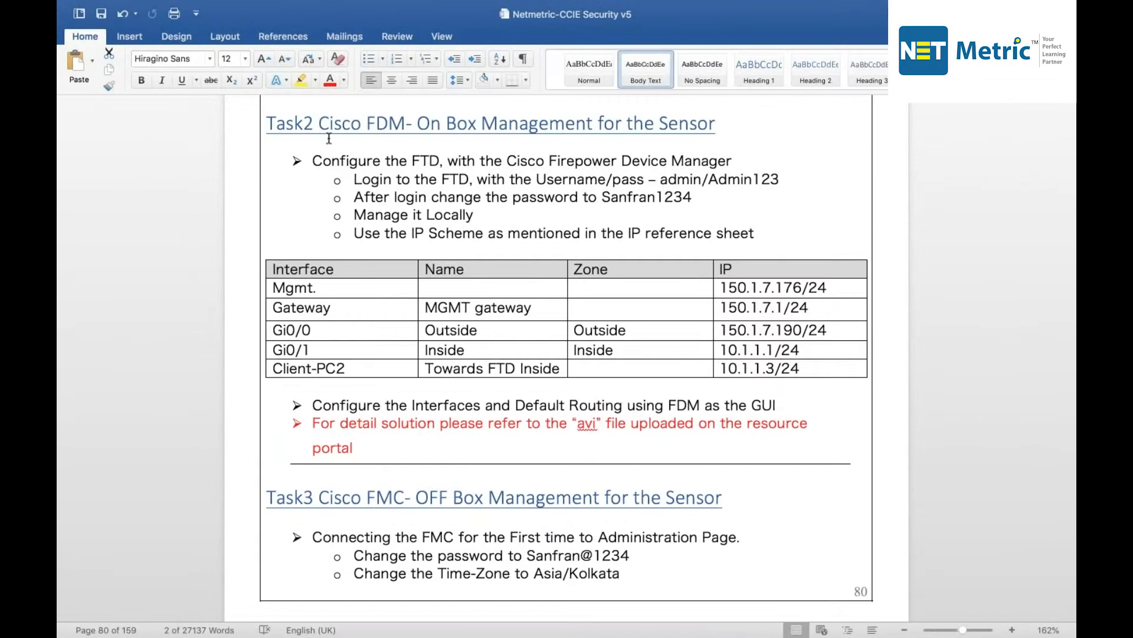
Highlight the Task2 heading and the words FTD and Username in the login step.
left_click_drag(319, 124, 407, 124)
scroll(406, 124, "up", 2)
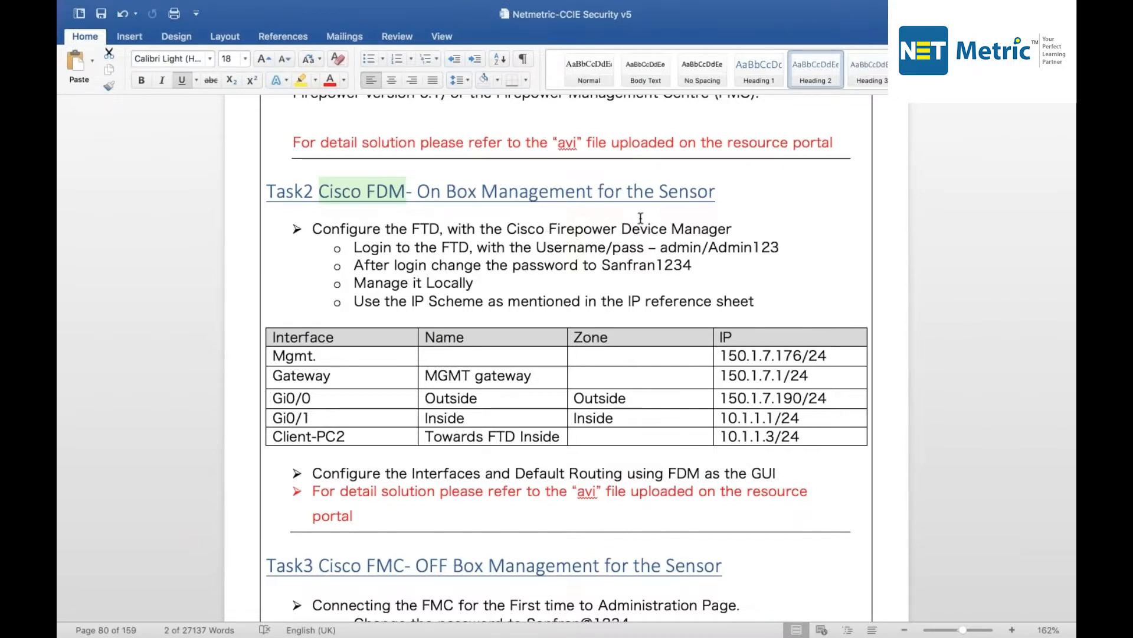
double_click(460, 246)
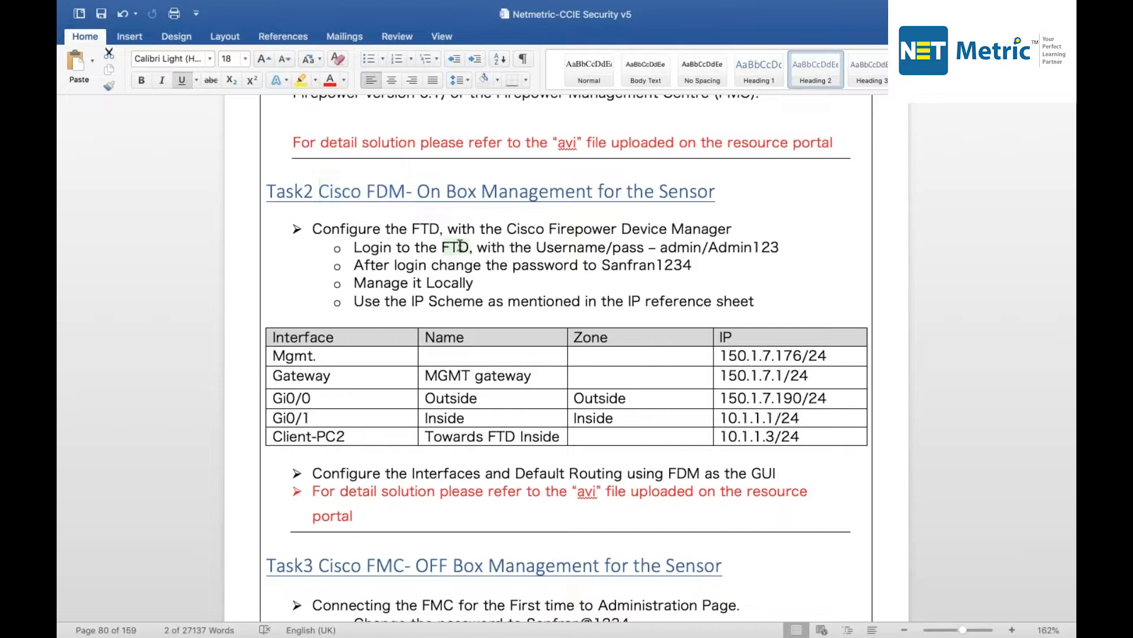
left_click_drag(536, 246, 642, 247)
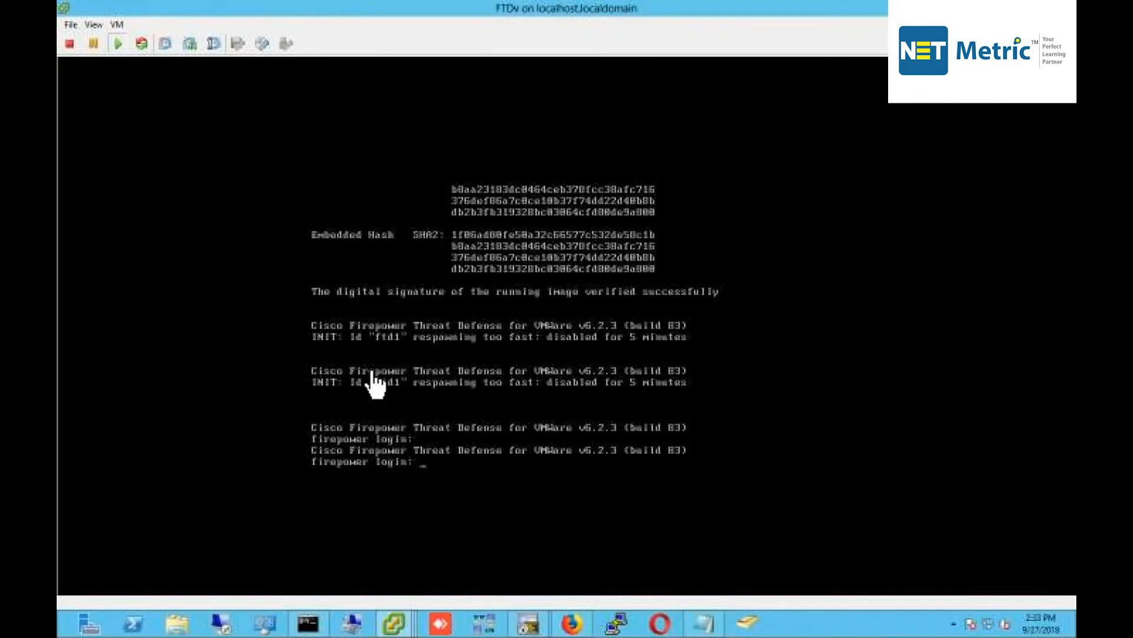
Log in to the FTDv console with username admin.
left_click(383, 372)
key("Up")
key("BackSpace")
key("BackSpace")
key("BackSpace")
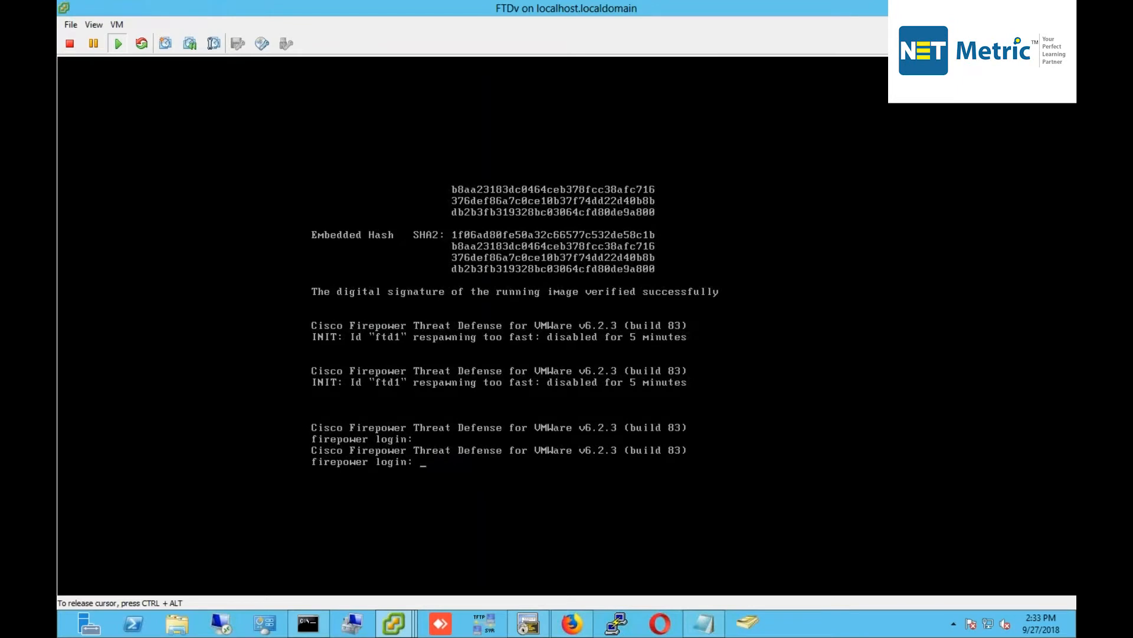
type("admin")
key("Return")
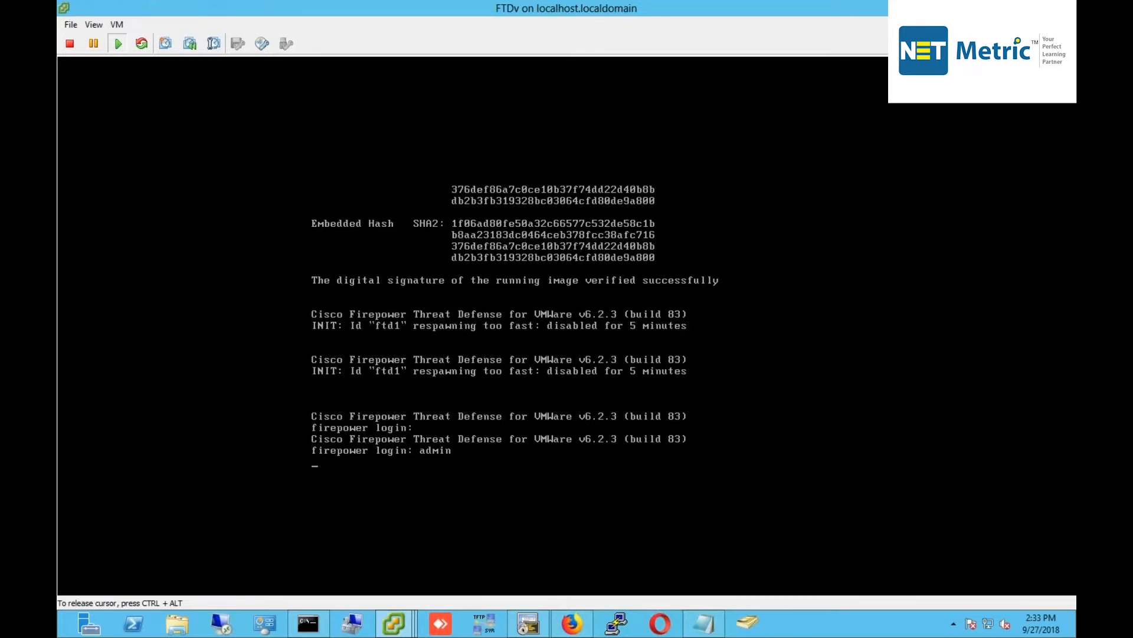
key("ctrl+alt")
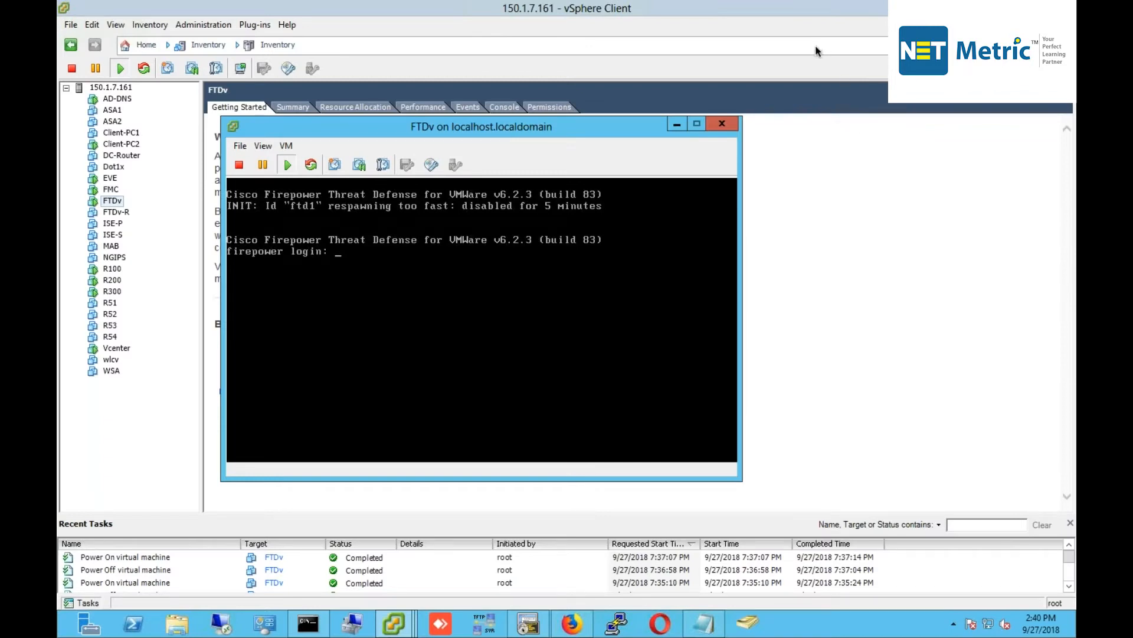
left_click(500, 263)
key("BackSpace")
key("BackSpace")
key("BackSpace")
key("BackSpace")
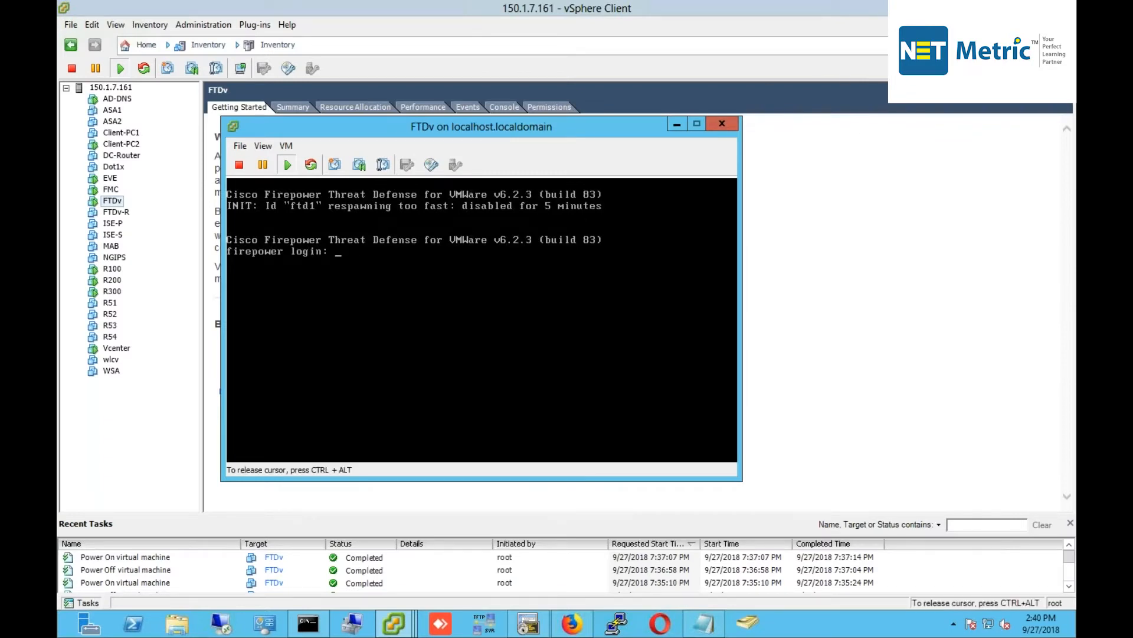
type("admin")
key("Return")
key("Return")
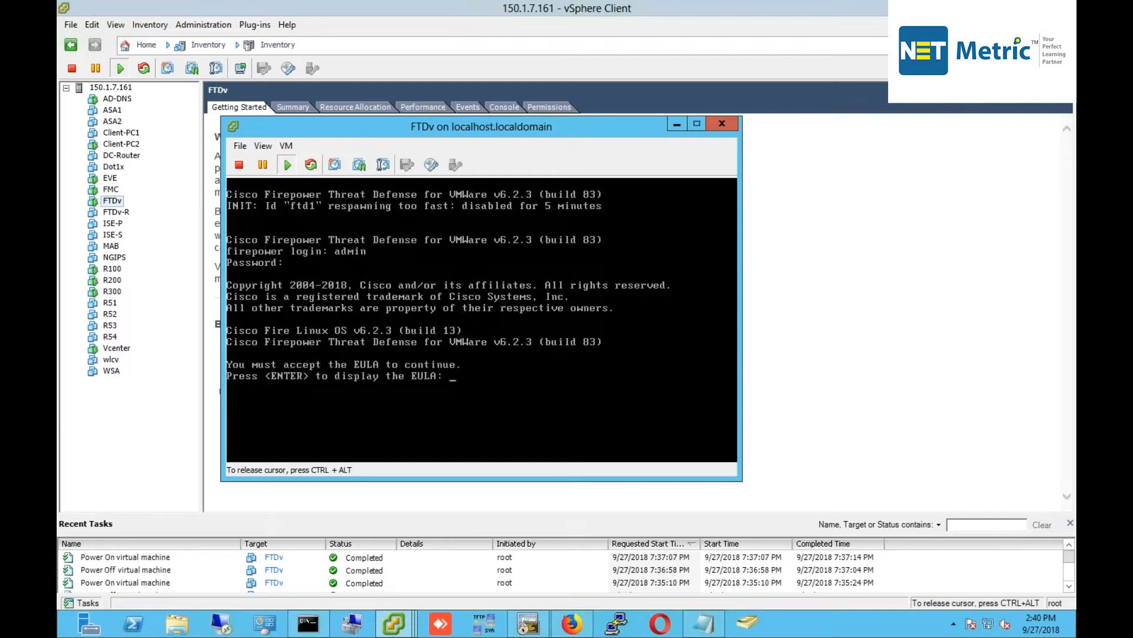
Page through and accept the EULA, then select the required new password in the task sheet.
key("Return")
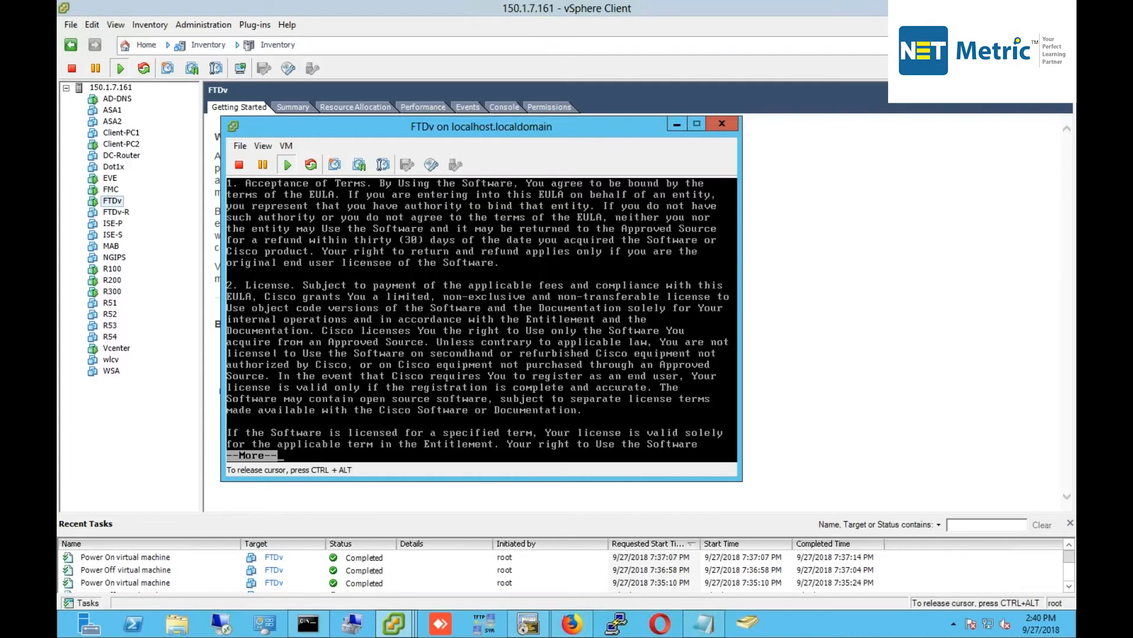
key("space")
key("space")
key("space")
key("space")
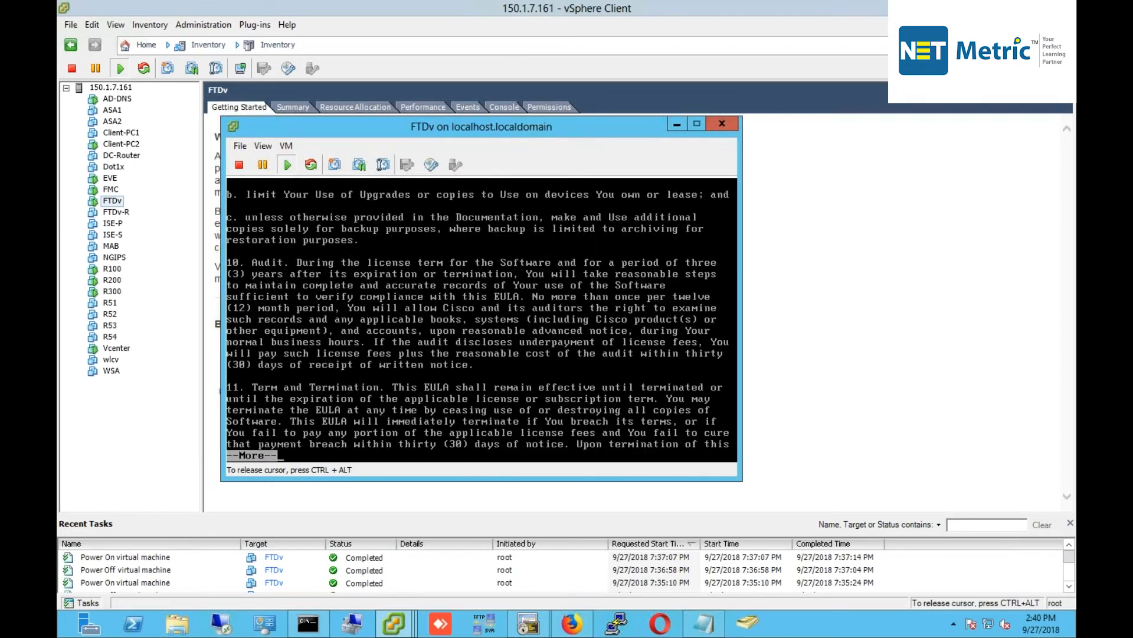
key("space")
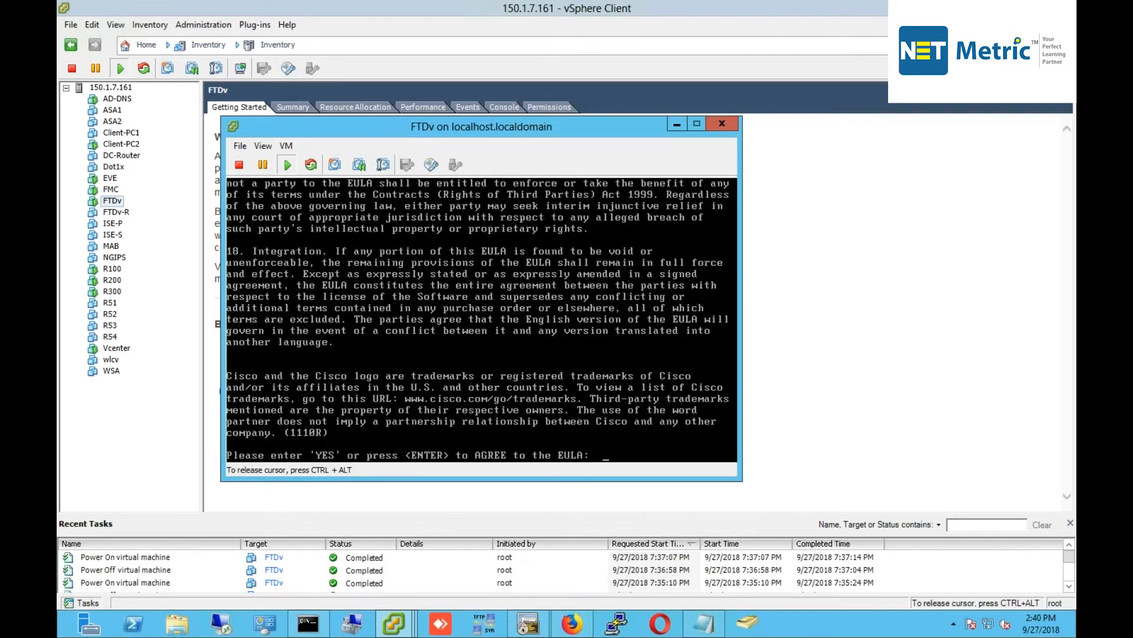
key("Return")
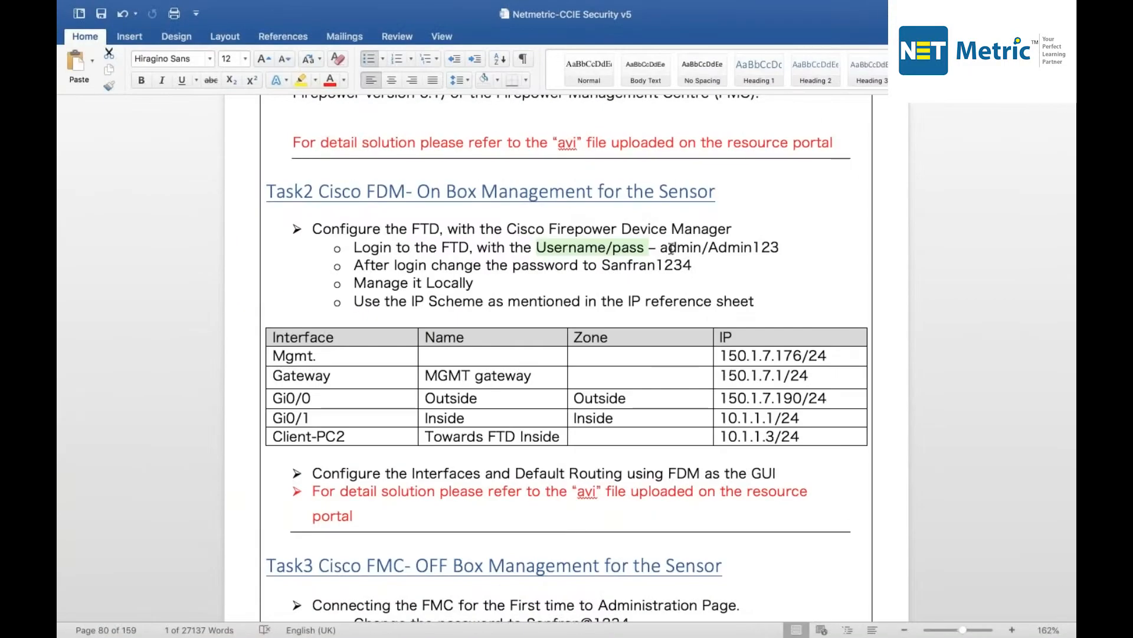
double_click(673, 266)
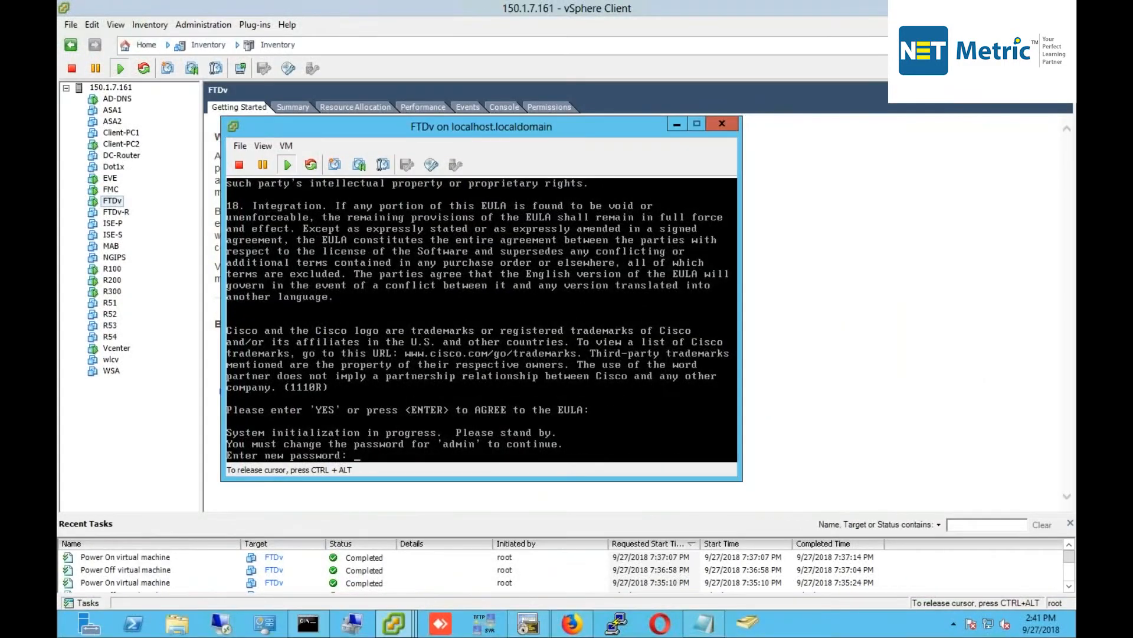
Set and confirm the new admin password, and choose manual IPv4 without IPv6.
key("Return")
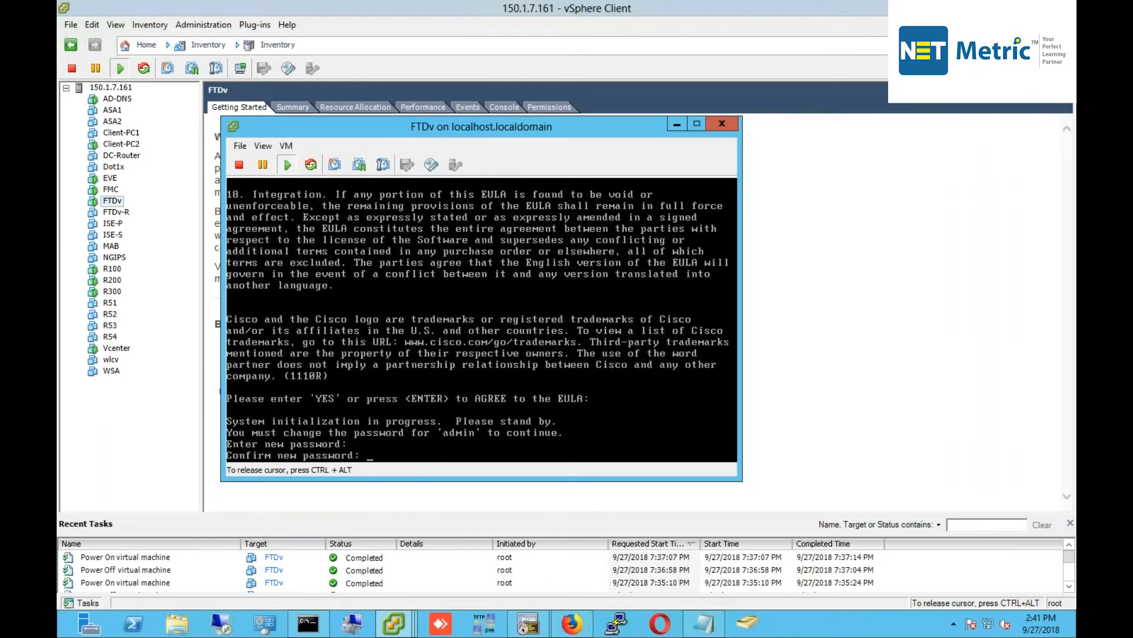
key("Return")
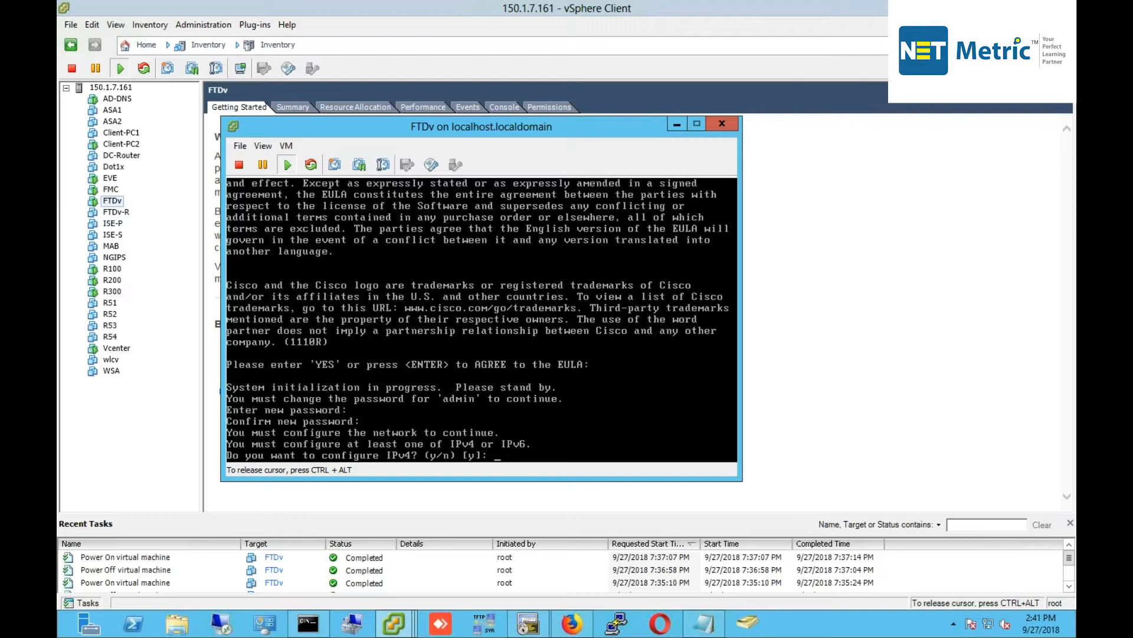
key("Return")
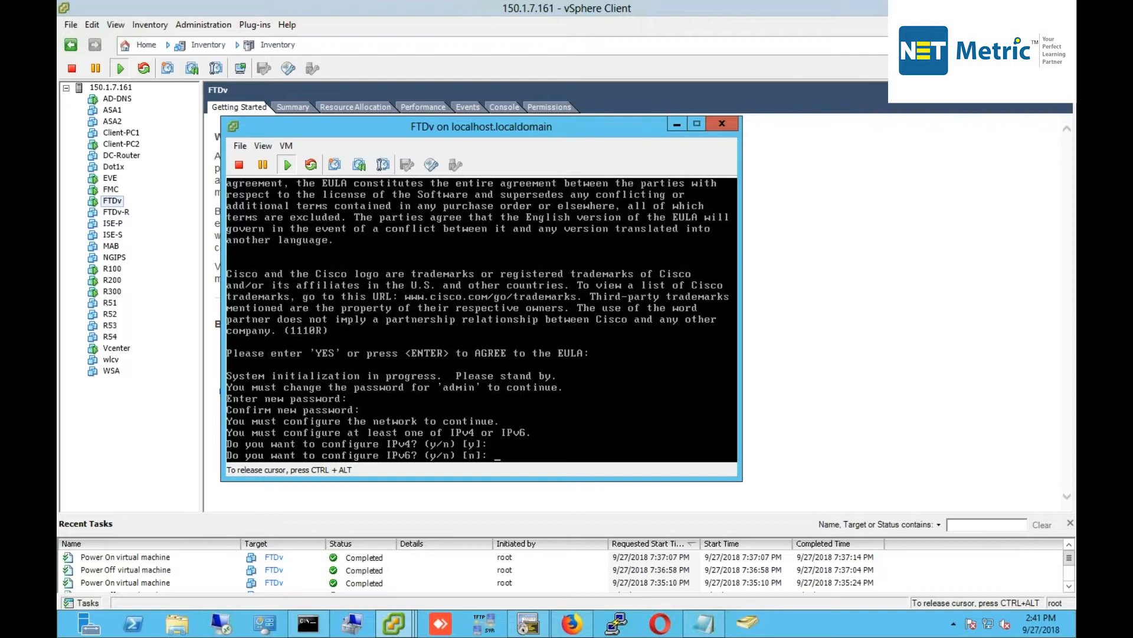
key("Return")
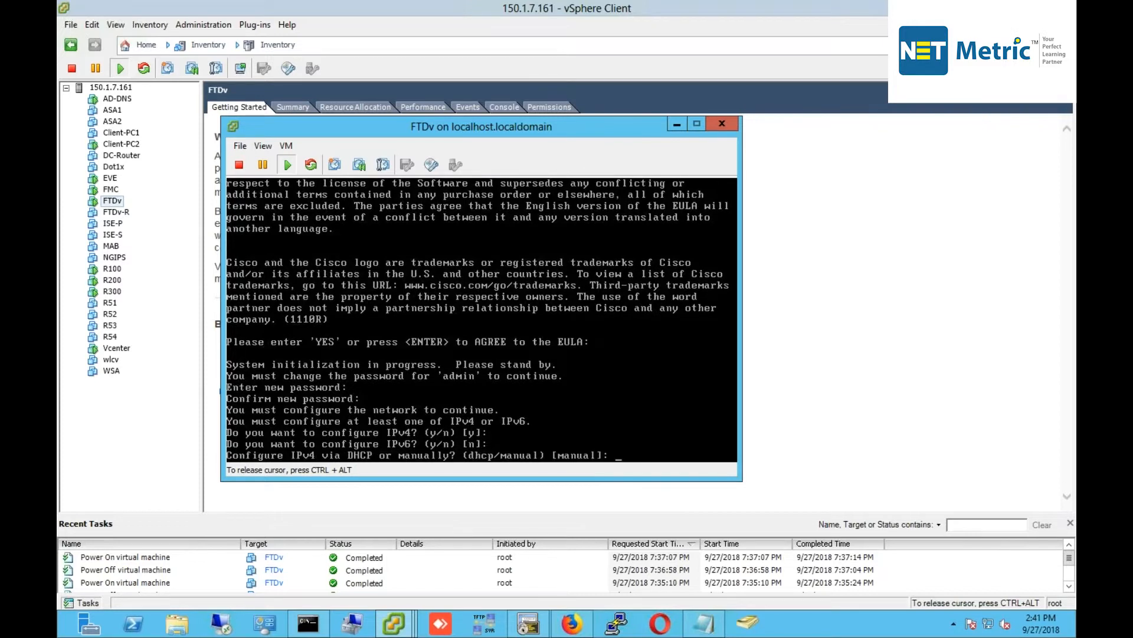
key("Return")
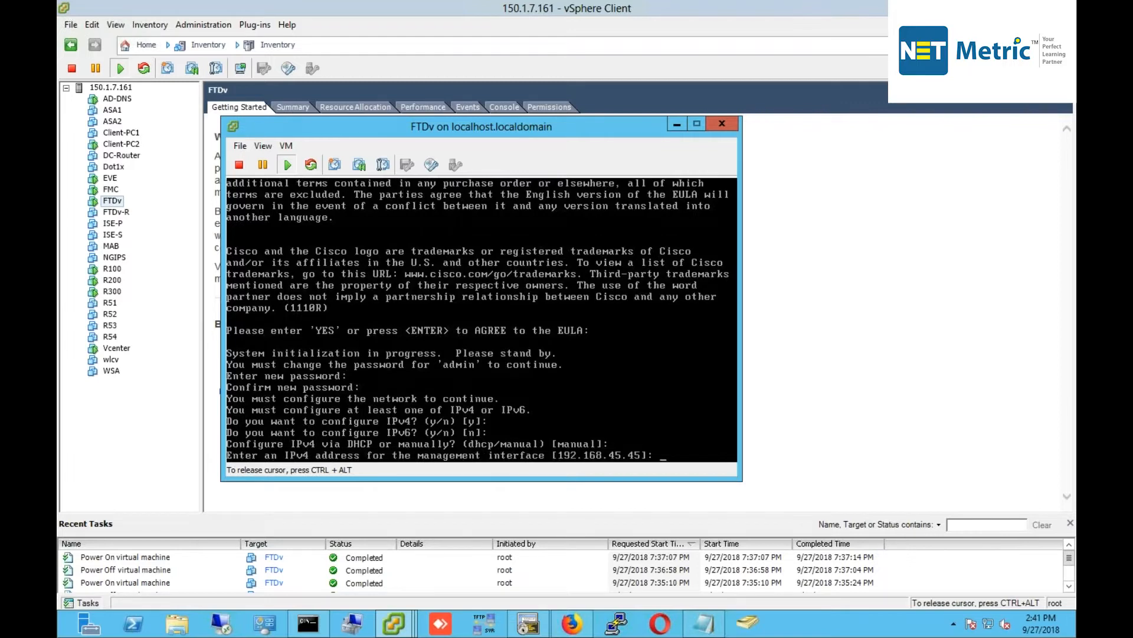
Give management IP 150.1.7.176, netmask 255.255.255.0 and gateway 150.1.7.1.
type("150.1.7.17")
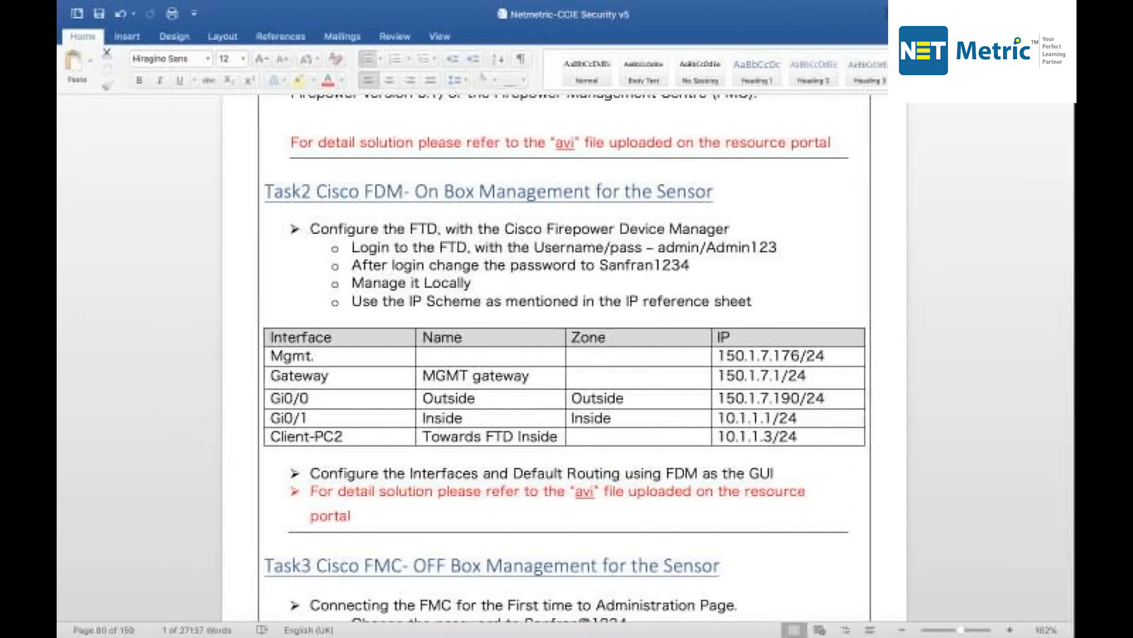
left_click_drag(830, 355, 720, 354)
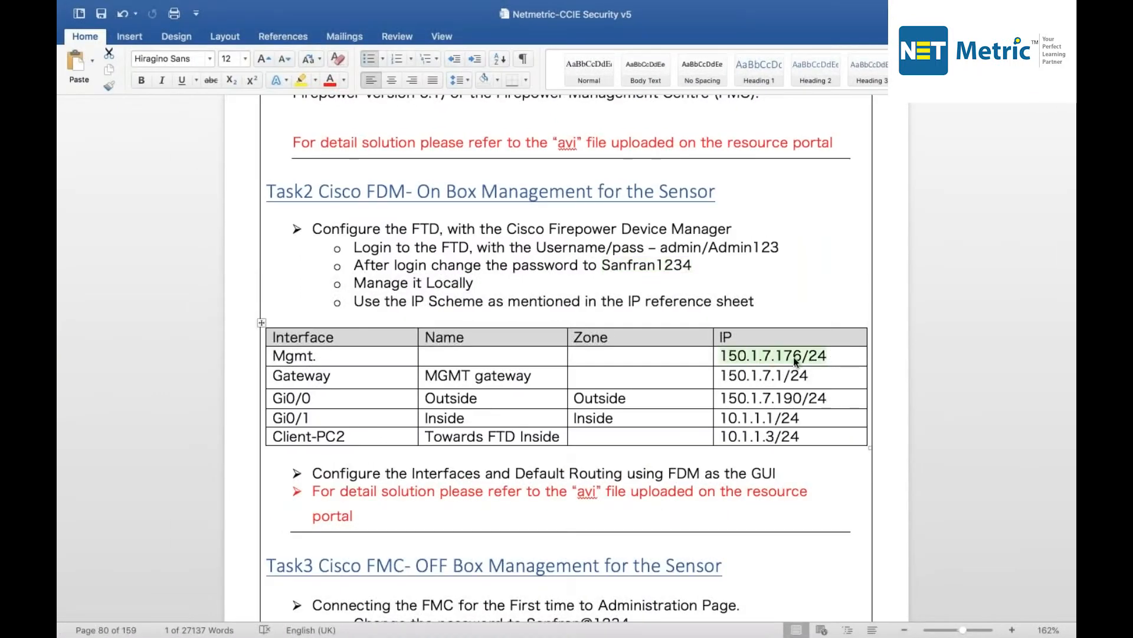
left_click_drag(809, 376, 721, 375)
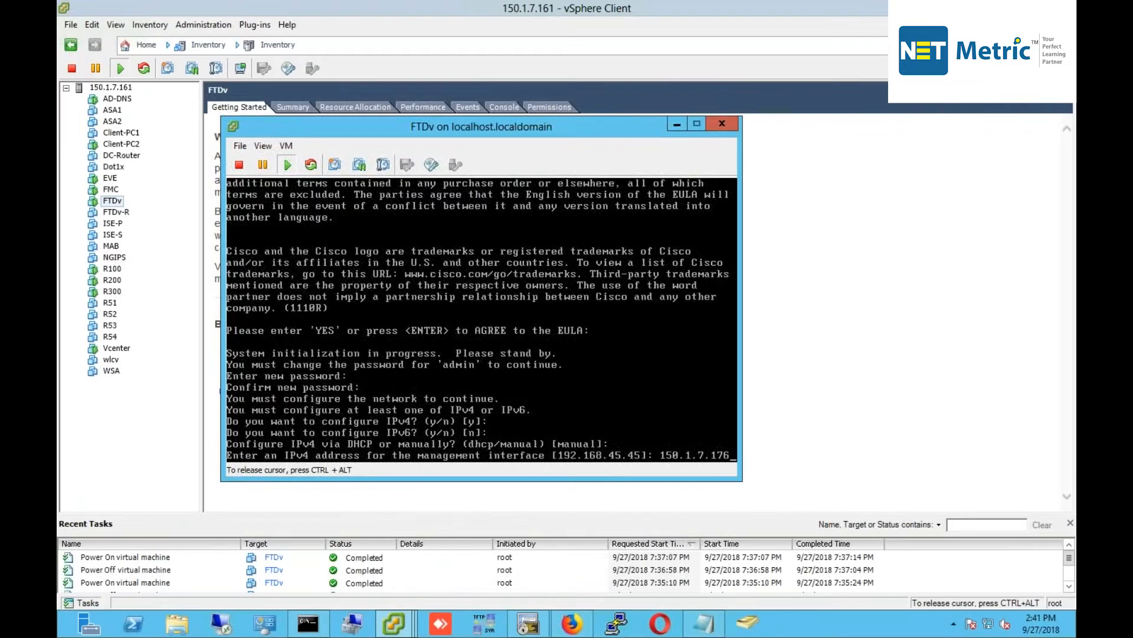
key("Return")
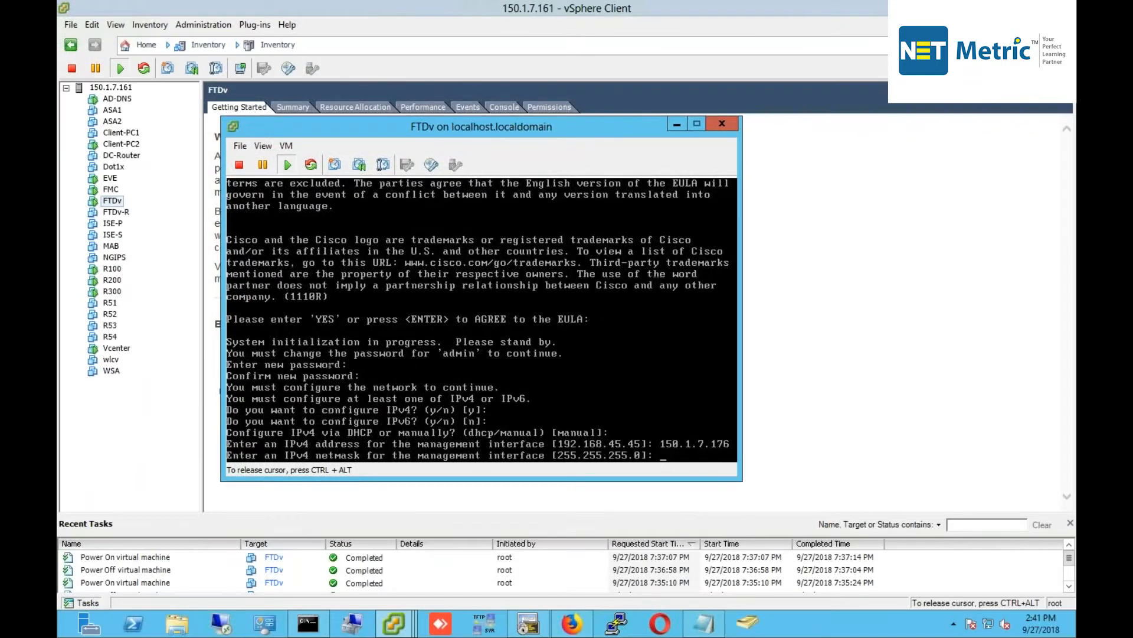
key("Return")
type("150.1.7.")
type("1")
key("Return")
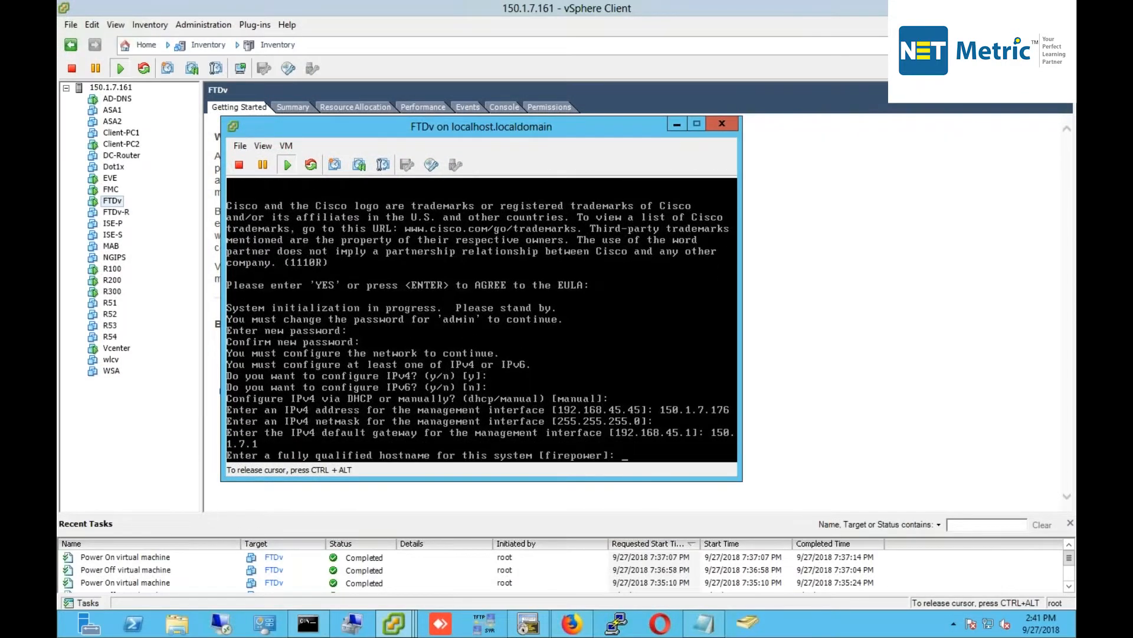
Set hostname FTD, keep default DNS, no search domains, and enable local management.
type("FTD")
key("Return")
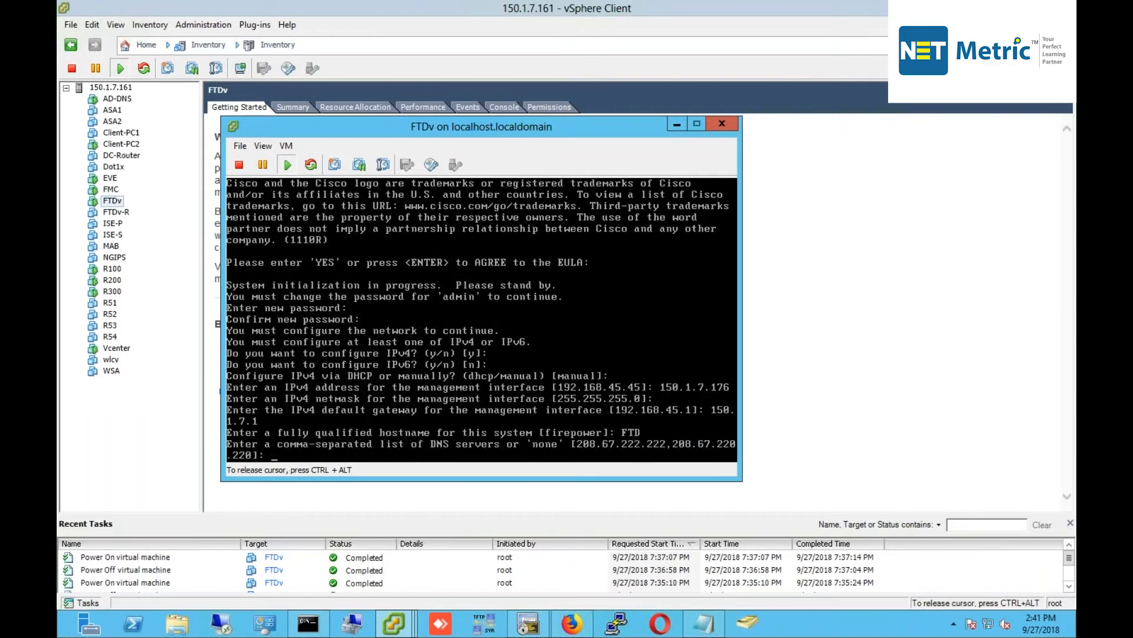
key("Return")
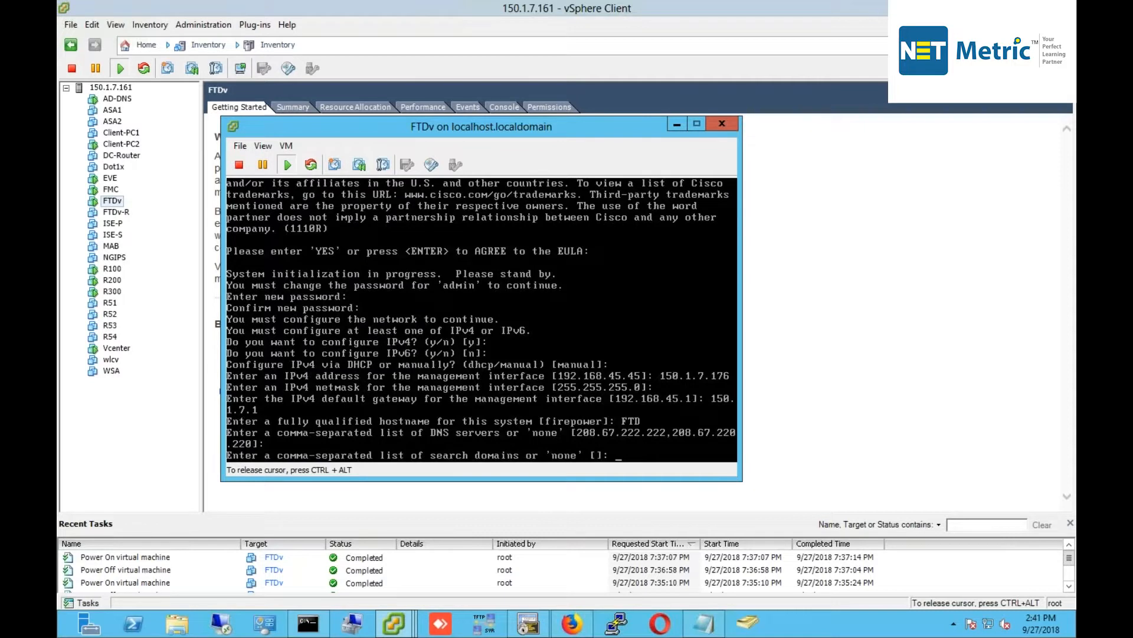
key("Return")
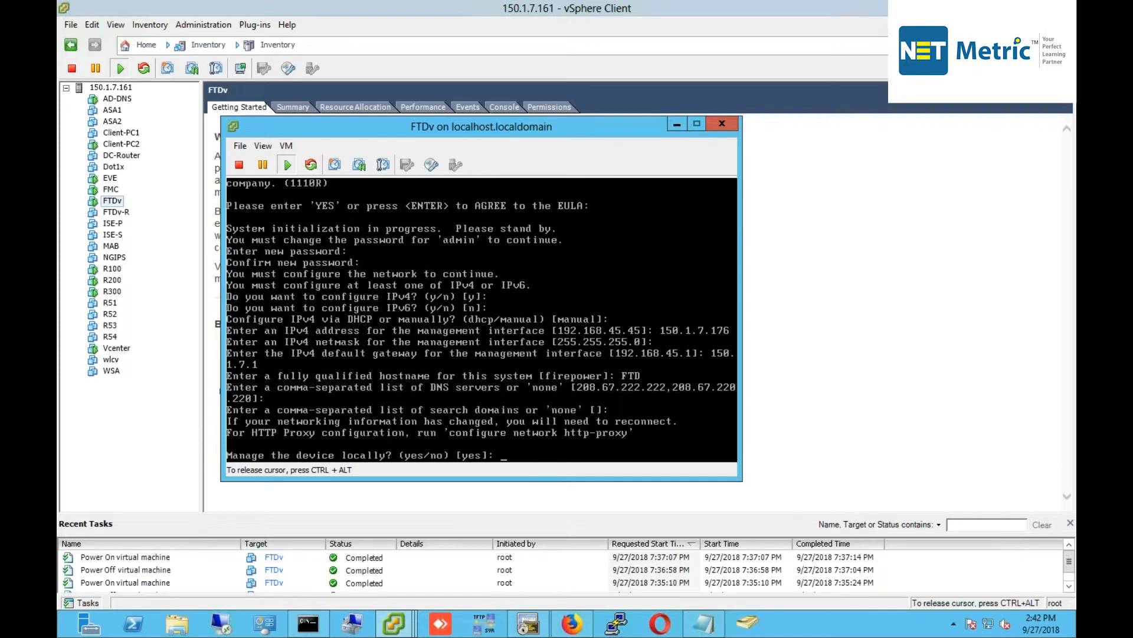
type("yes")
key("Return")
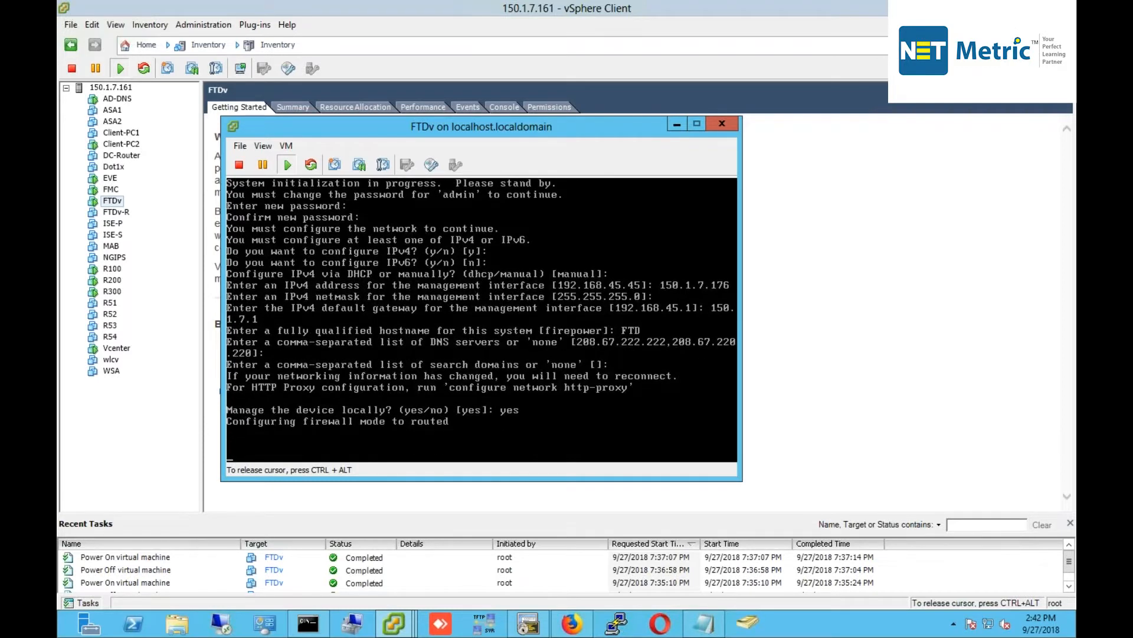
key("ctrl+alt")
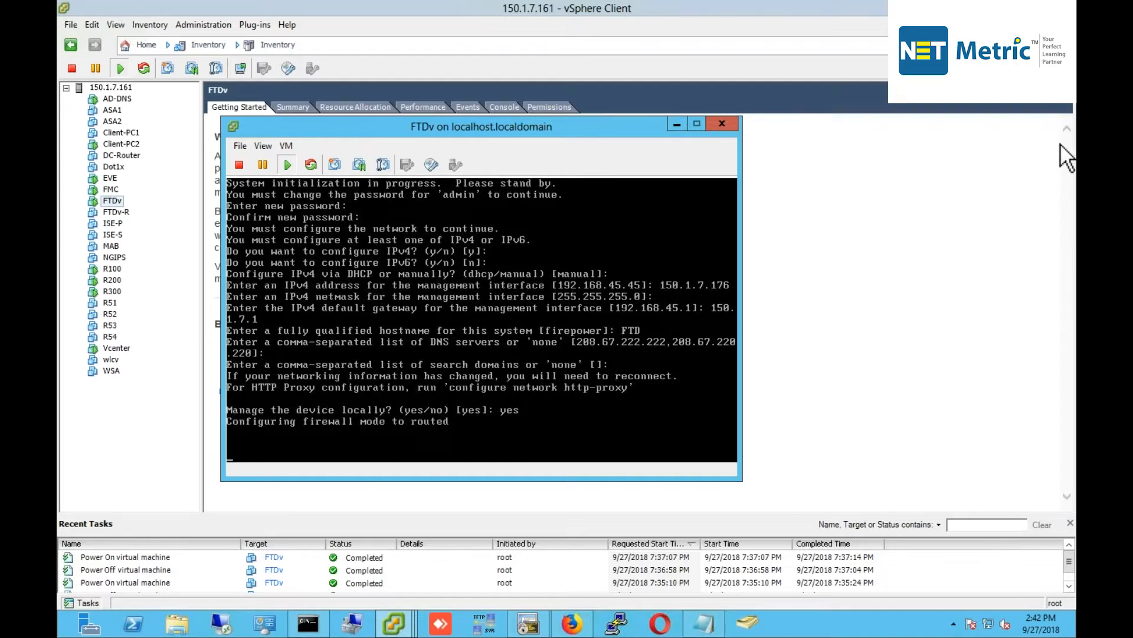
Run a continuous ping to 150.1.7.176 in Command Prompt.
left_click(307, 623)
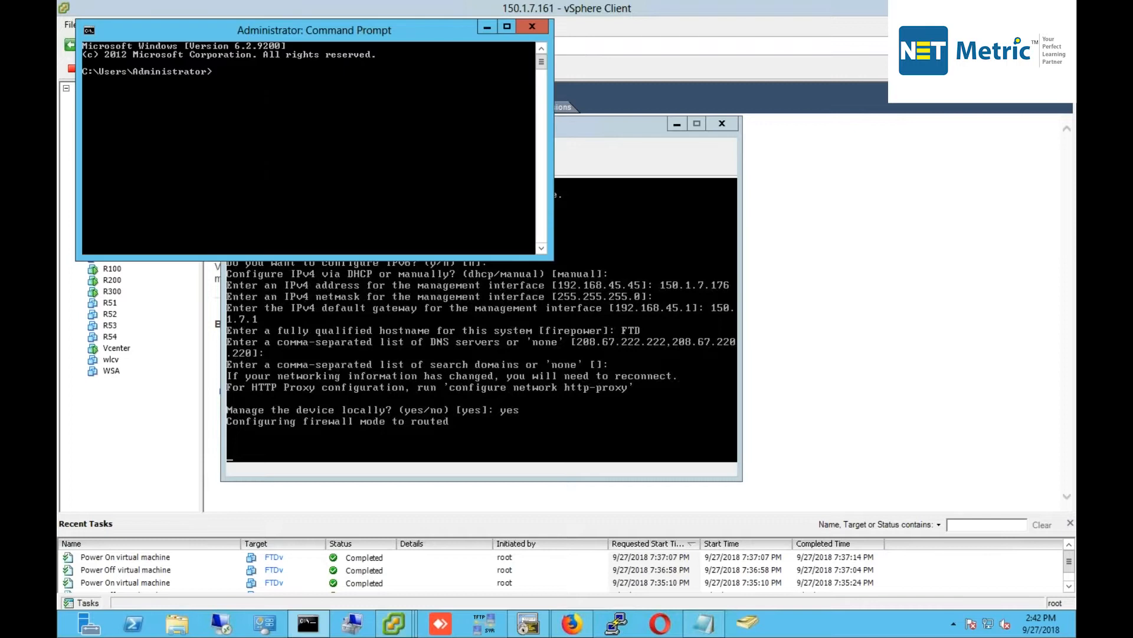
type("ping 150.1.7.176 -t")
key("Return")
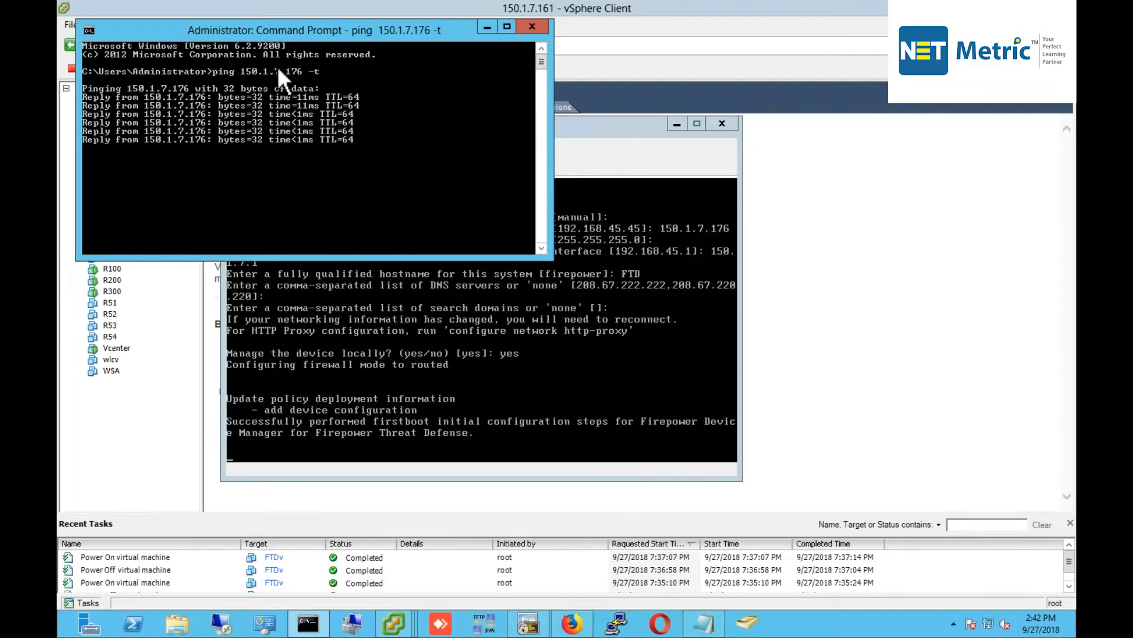
Check the FTDv console and its actions menu, then the ping replies, before returning to vSphere.
left_click(629, 128)
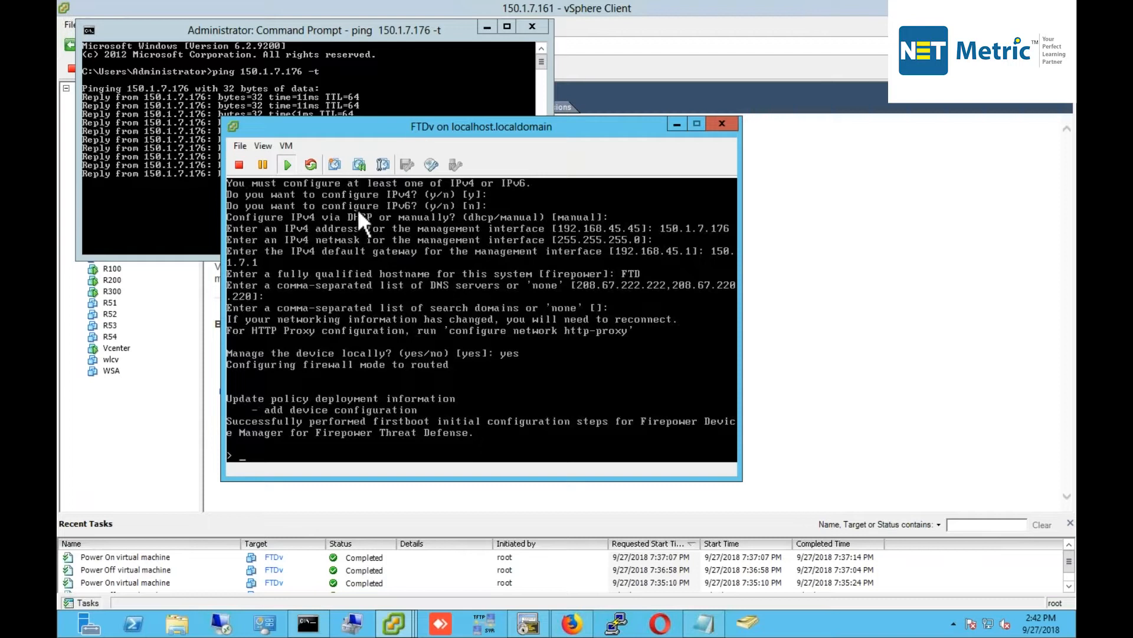
left_click(172, 427)
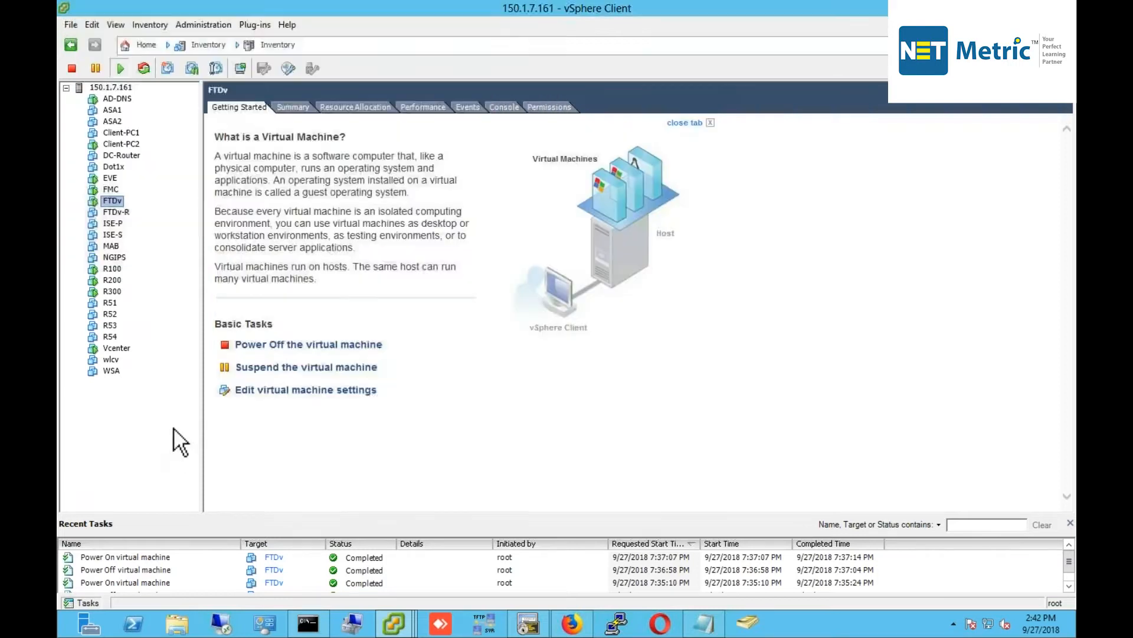
right_click(117, 202)
mouse_move(289, 212)
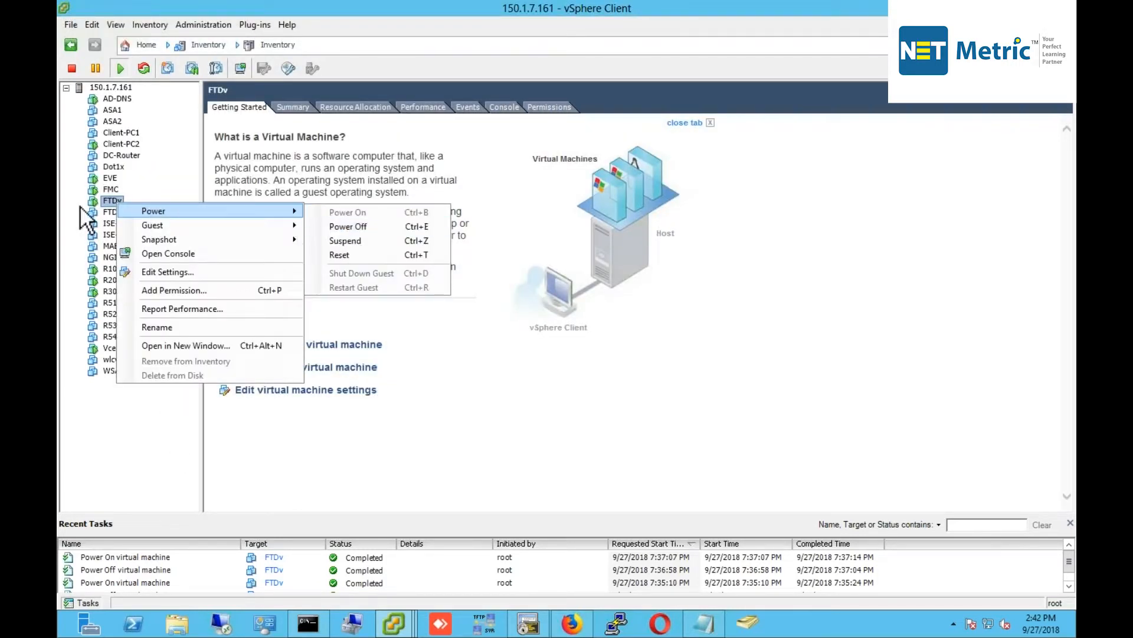
left_click(114, 415)
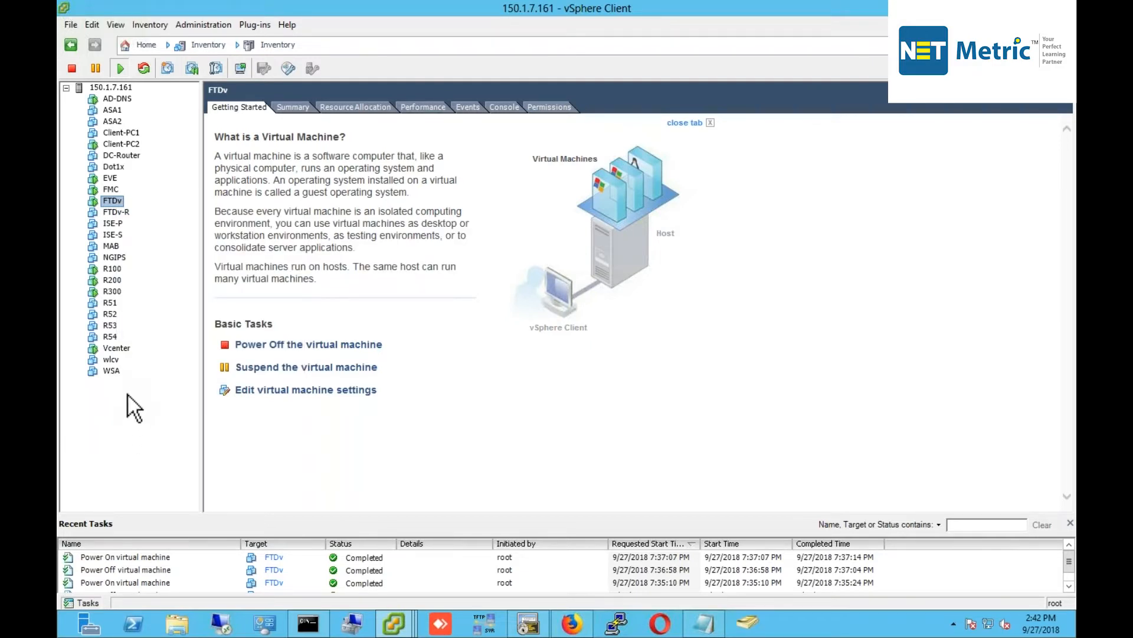
left_click(308, 623)
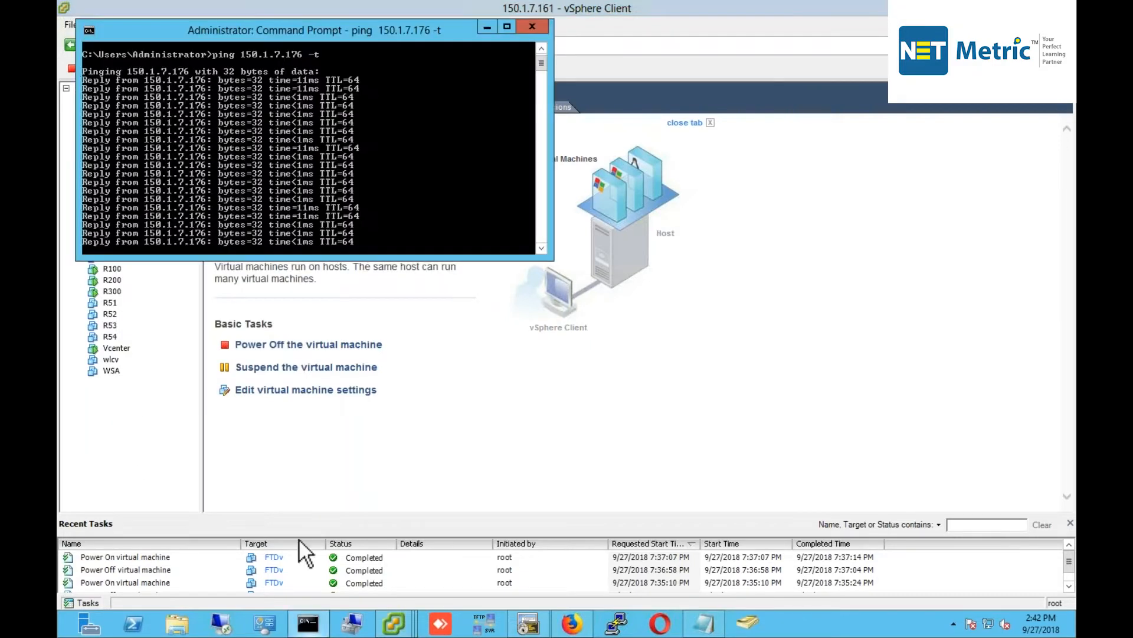
left_click(413, 621)
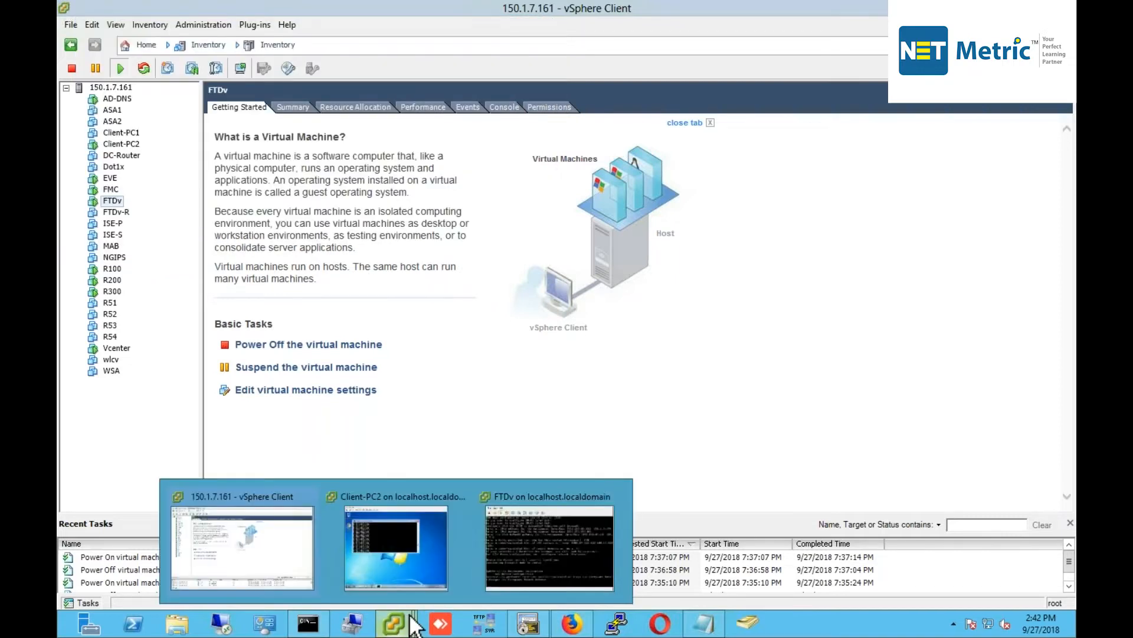
Browse to the device manager at 150.1.7.176.
left_click(540, 558)
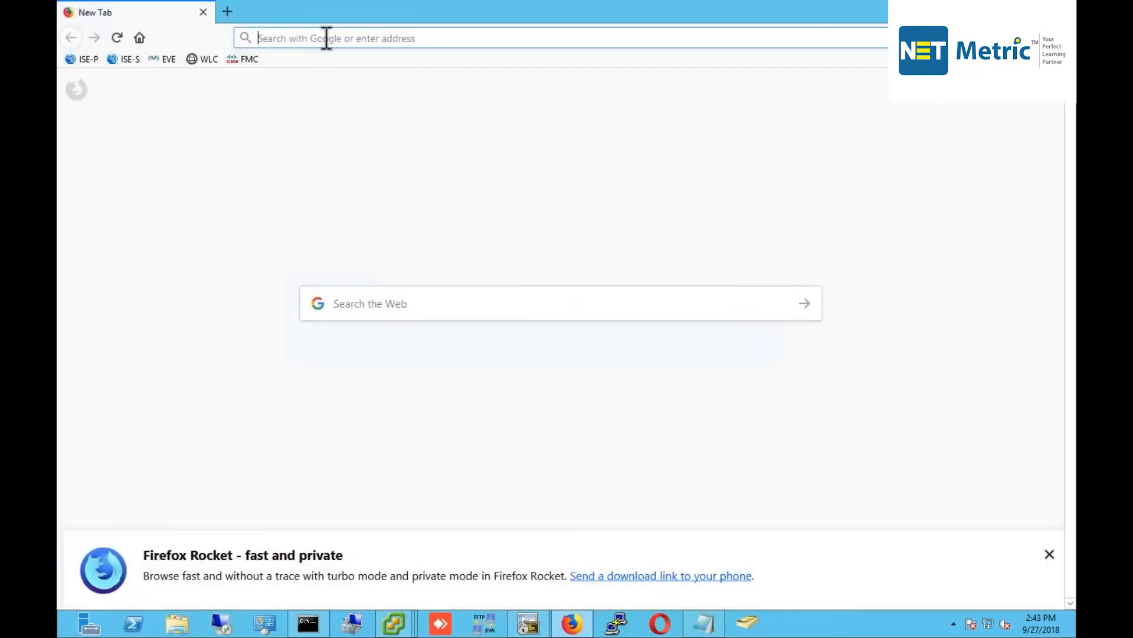
type("150.1.7.176")
key("Return")
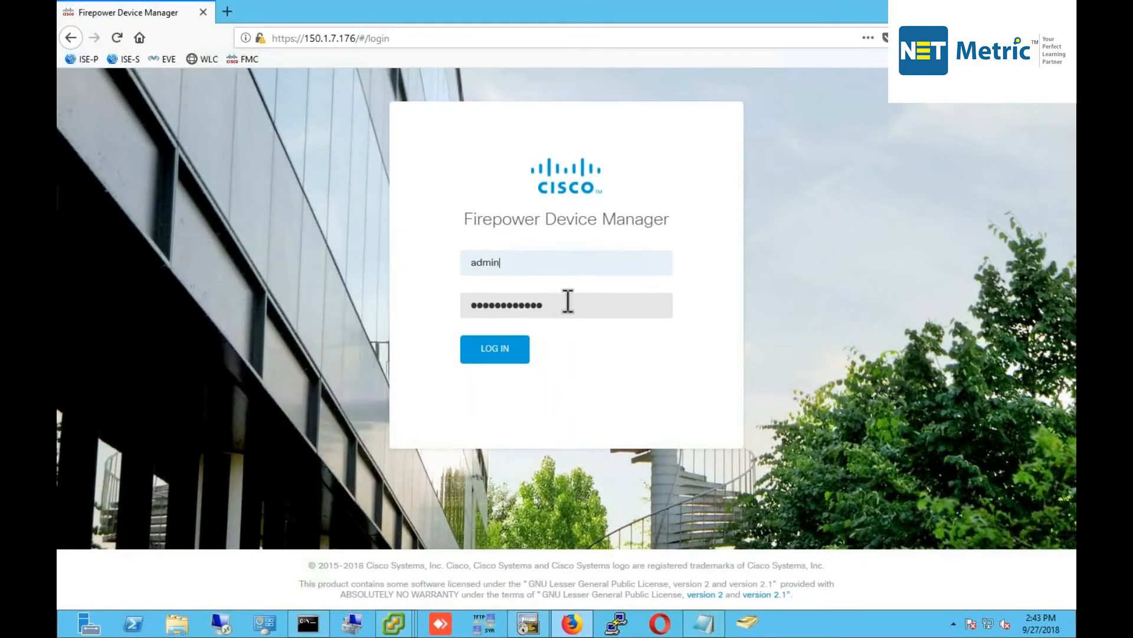
Replace the saved password with the new admin password and log in.
left_click_drag(568, 301, 360, 291)
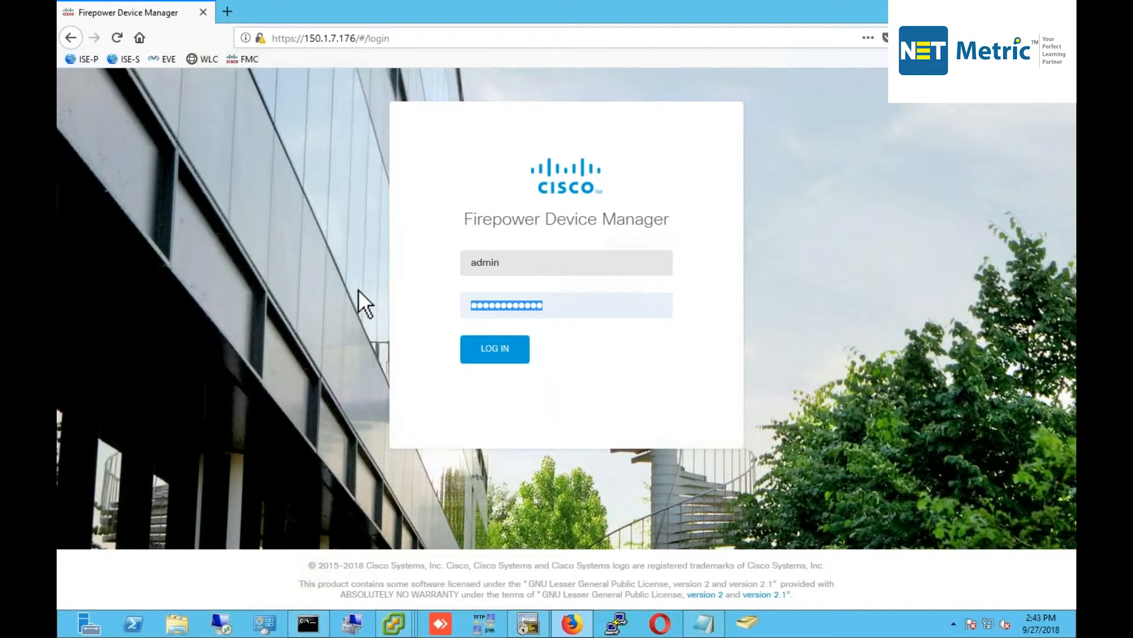
key("BackSpace")
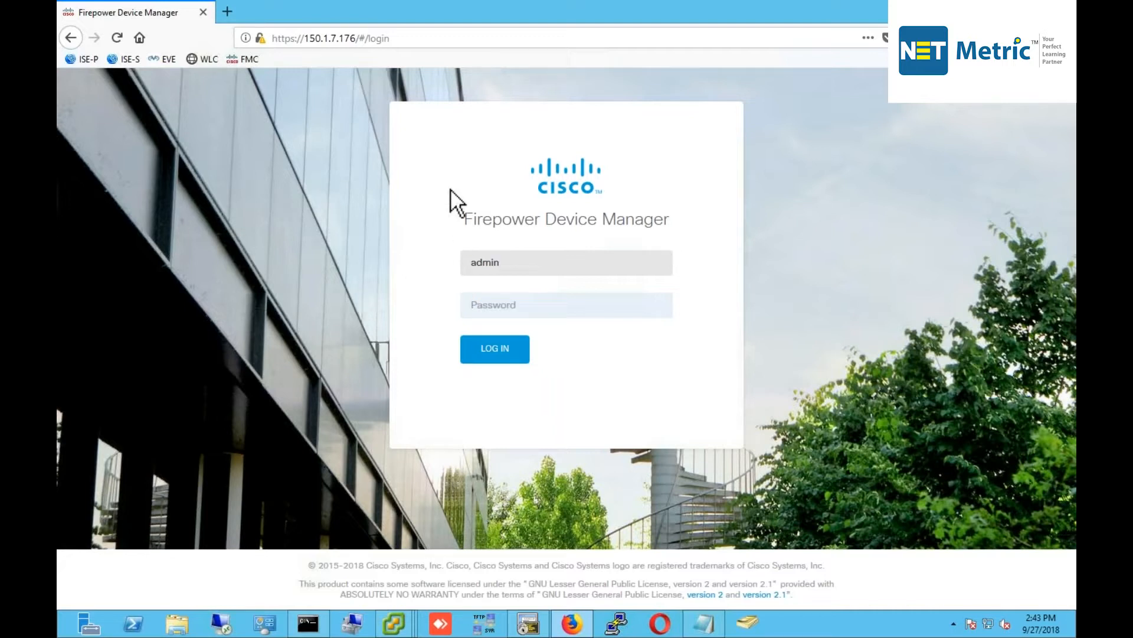
left_click_drag(464, 214, 674, 211)
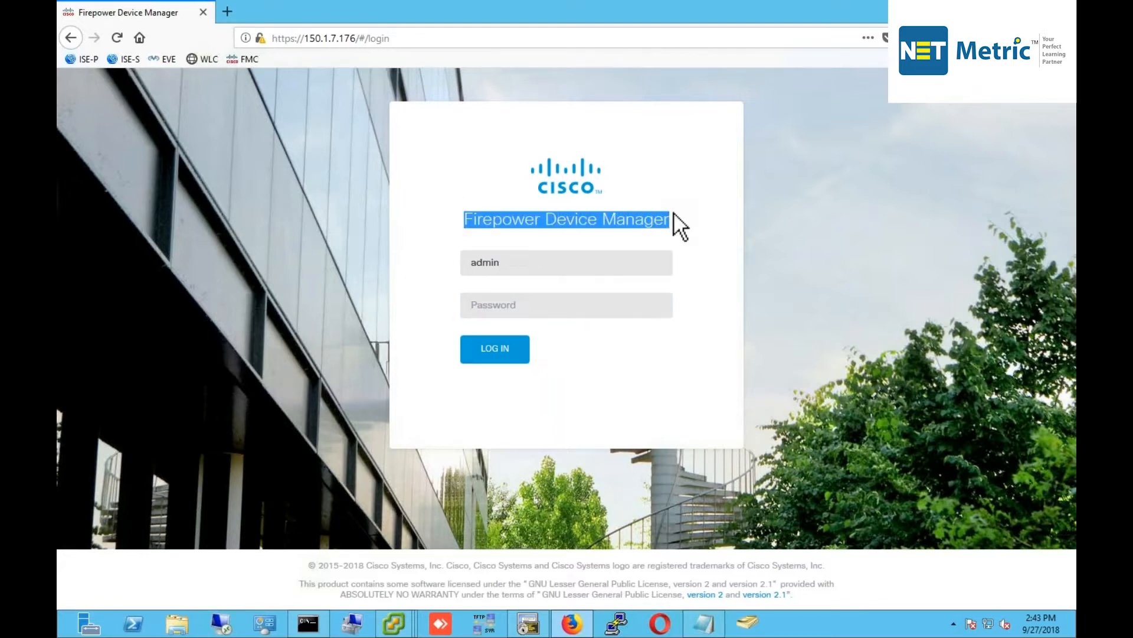
left_click(518, 298)
type("****")
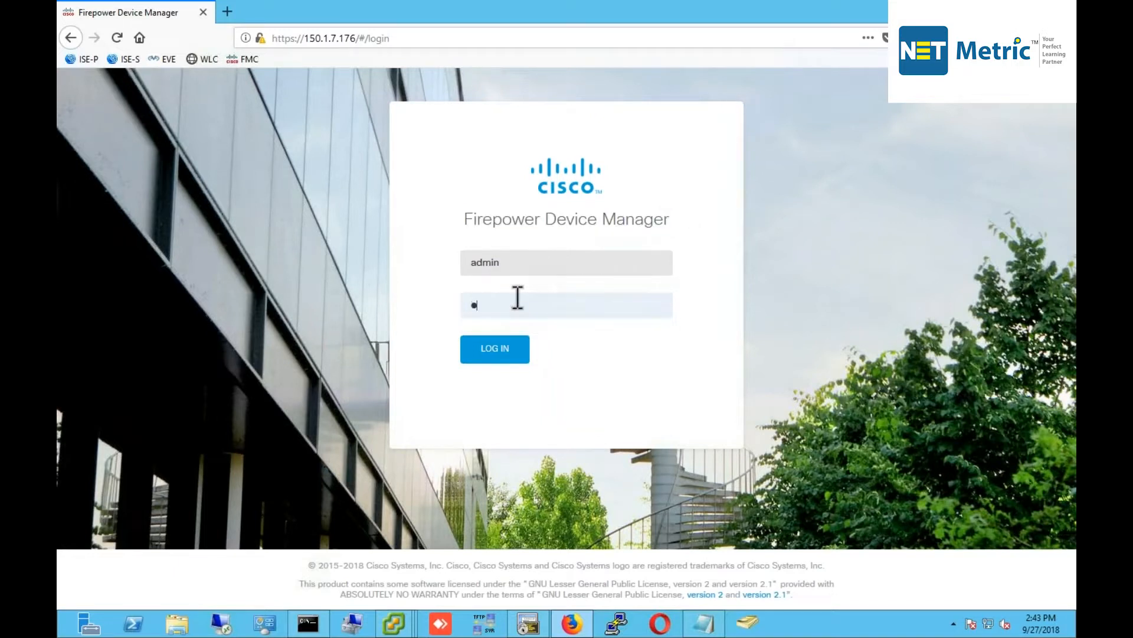
type("********")
key("Return")
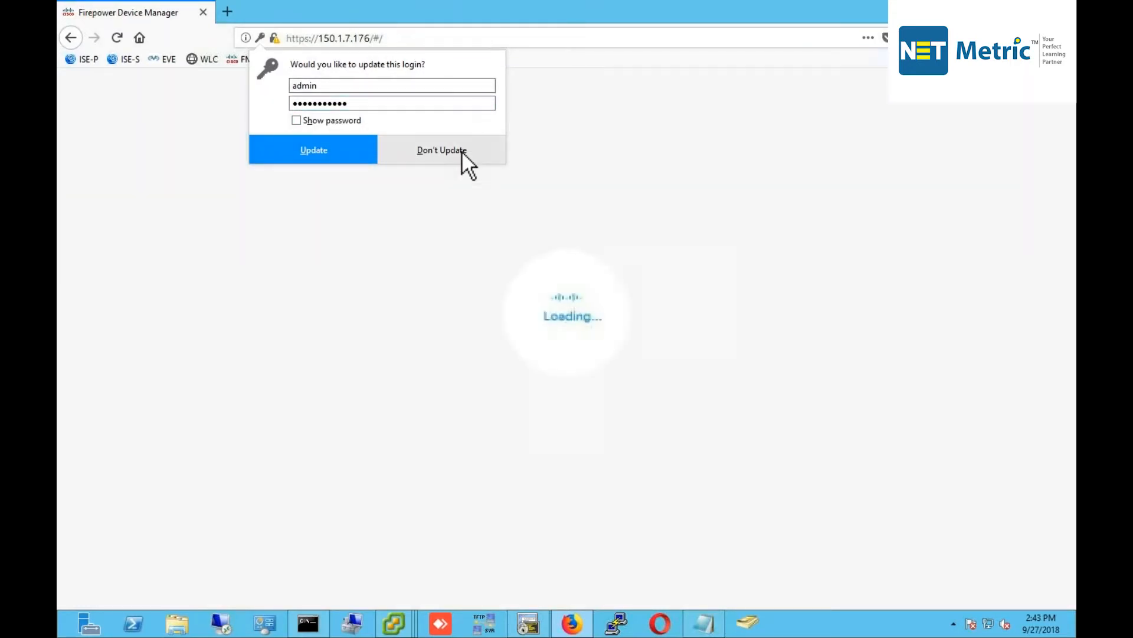
Decline the browser login update, review the MGMT and 0/0 port status cards, and bring up SecureCRT.
left_click(462, 152)
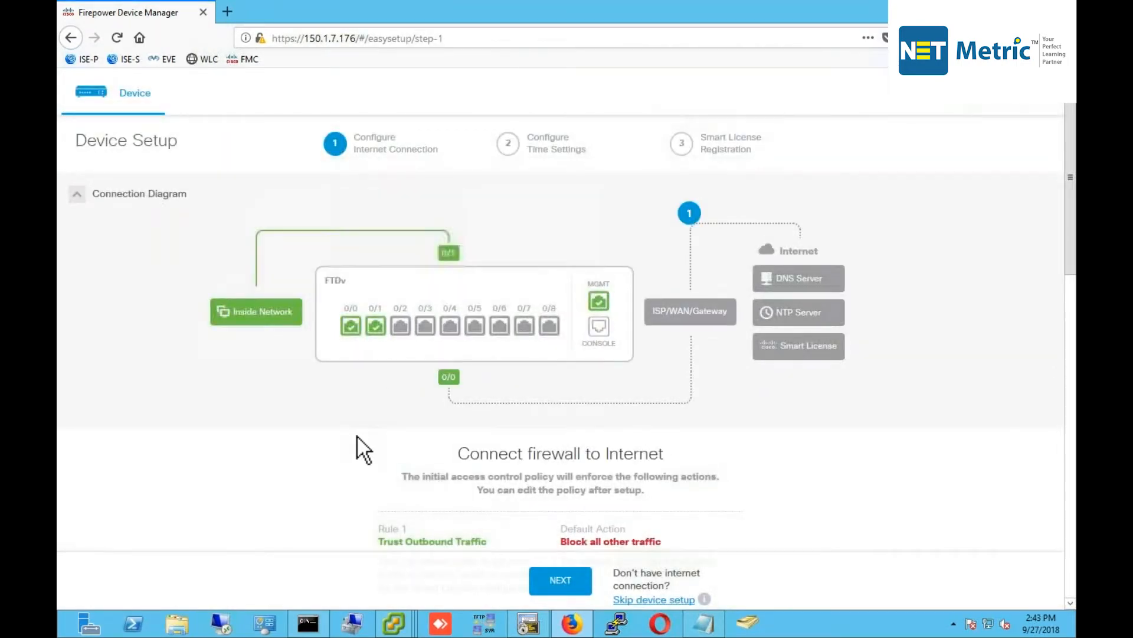
mouse_move(604, 295)
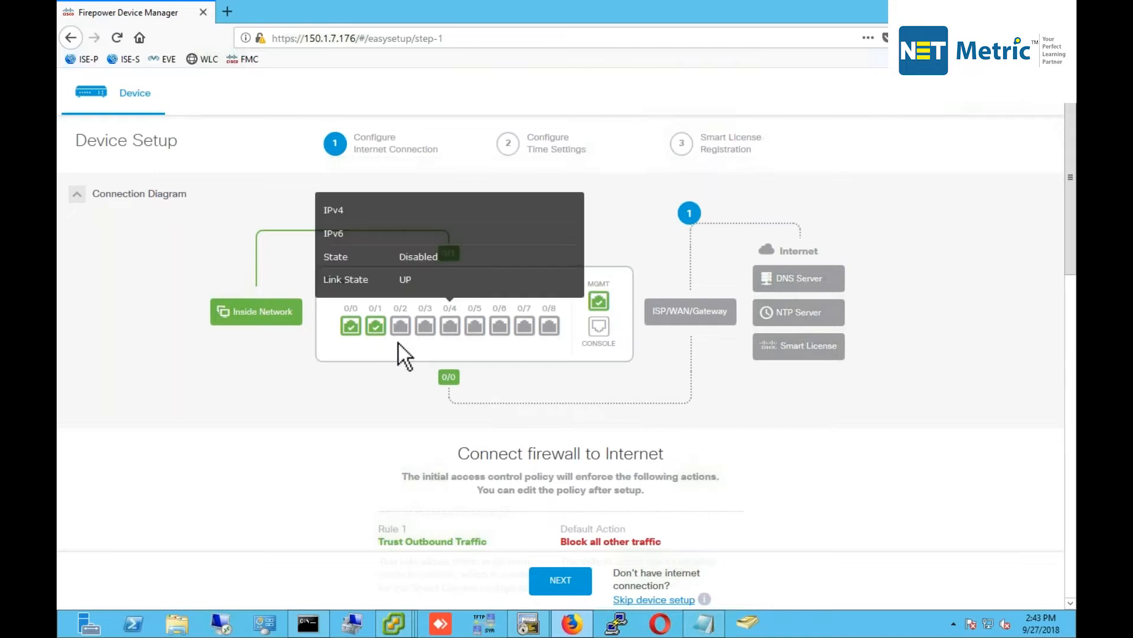
mouse_move(346, 326)
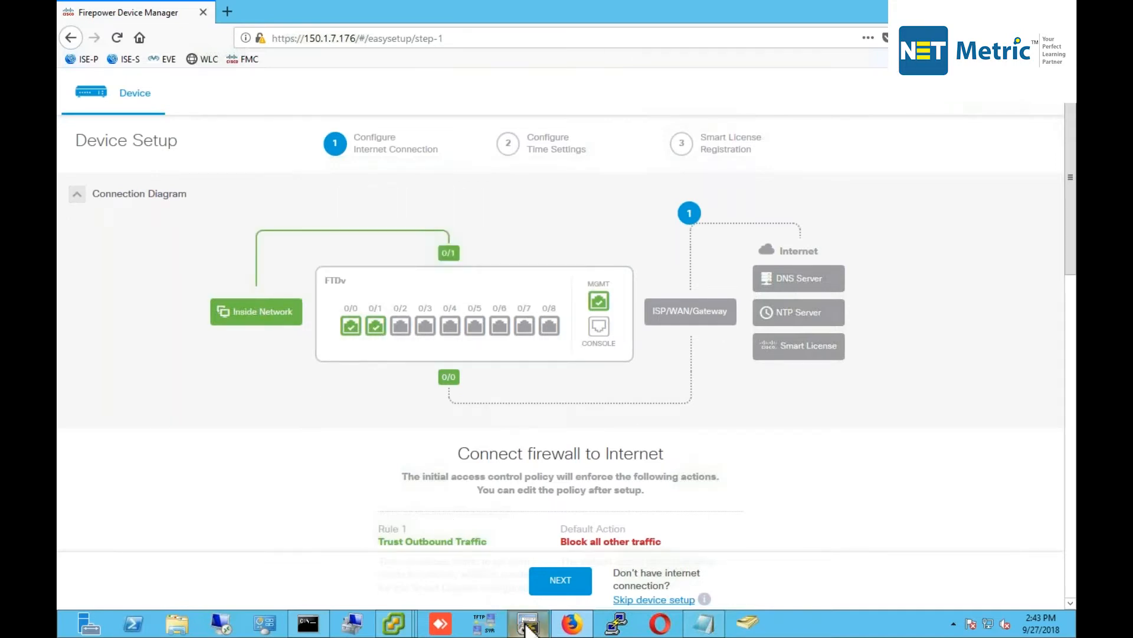
left_click(527, 622)
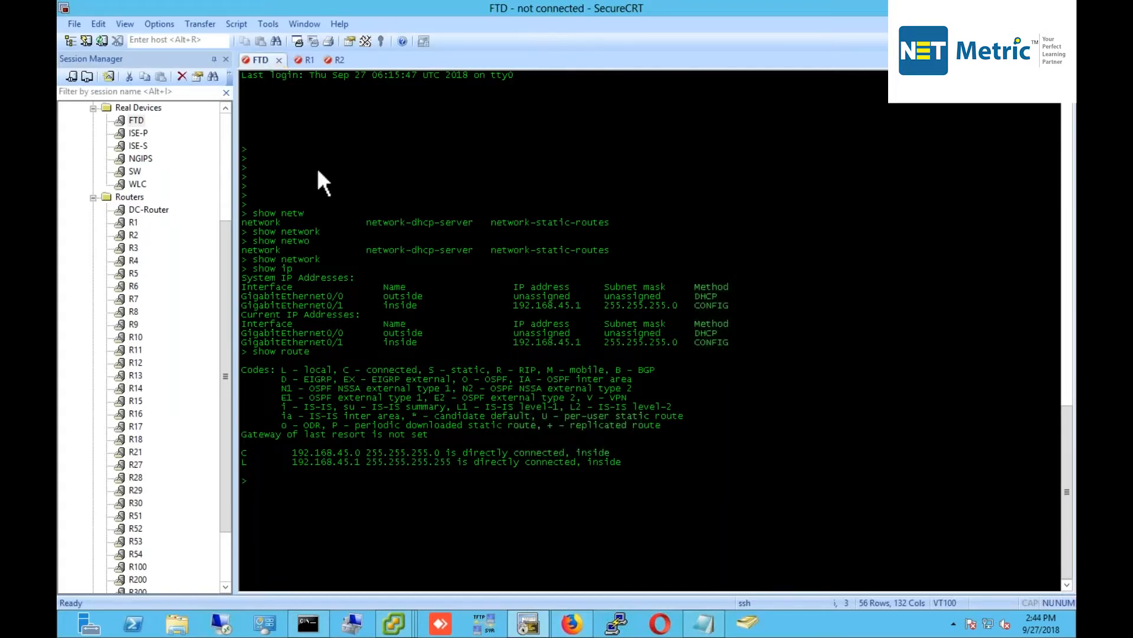
Reconnect the FTD terminal session and run show ip.
key("Return")
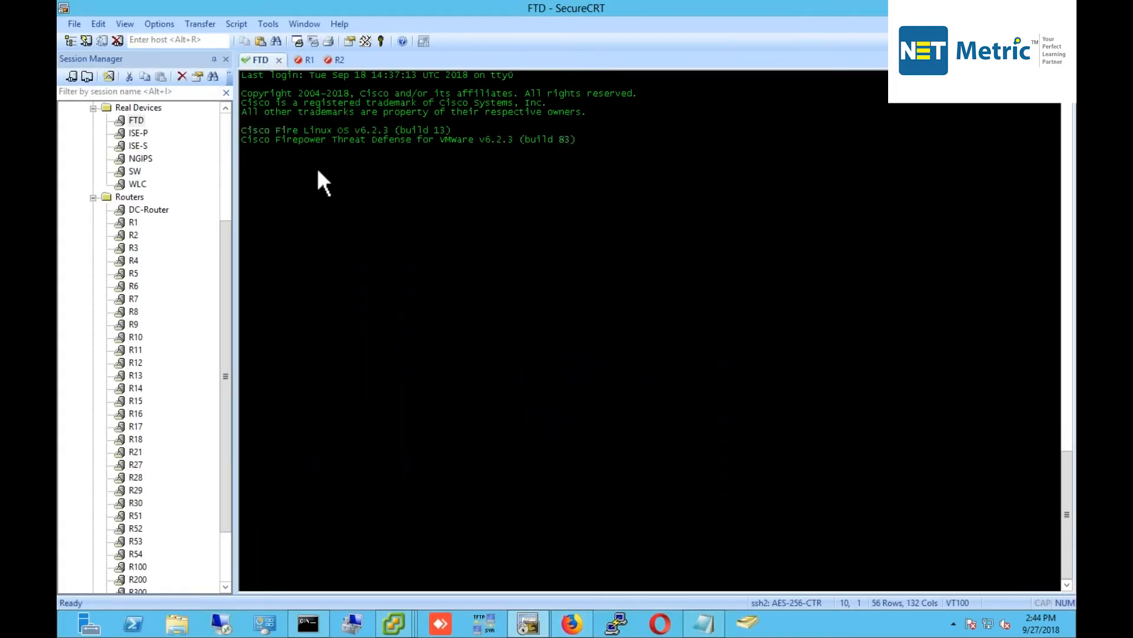
key("Return")
key("Return")
type("show ip")
key("Return")
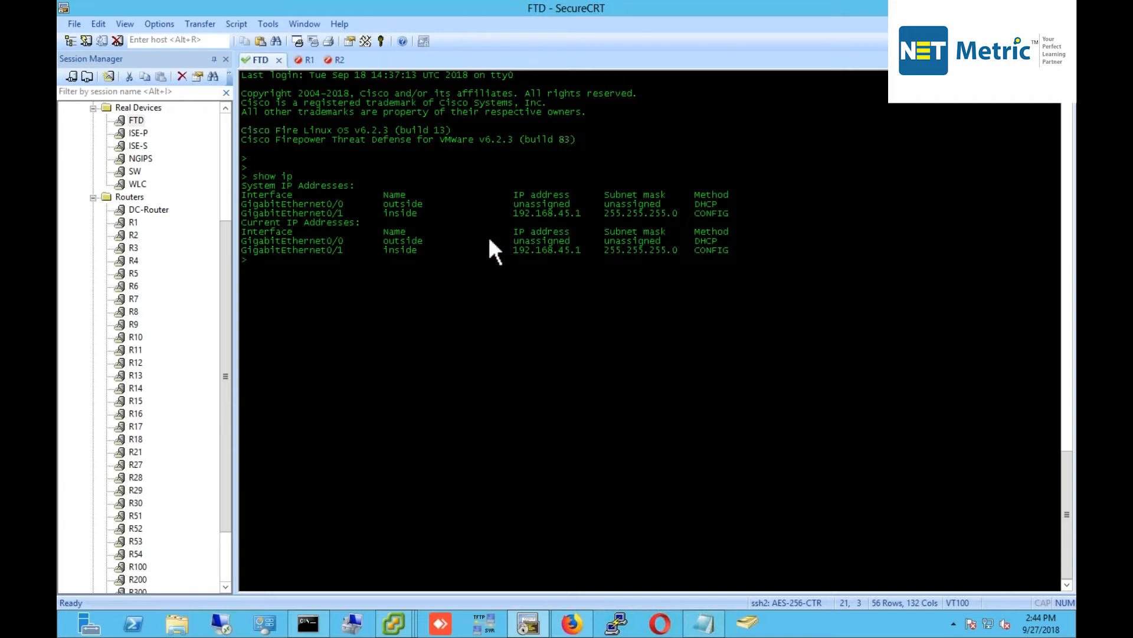
Highlight outside unassigned via DHCP and inside 192.168.45.1, then return to Firefox.
left_click_drag(310, 204, 580, 215)
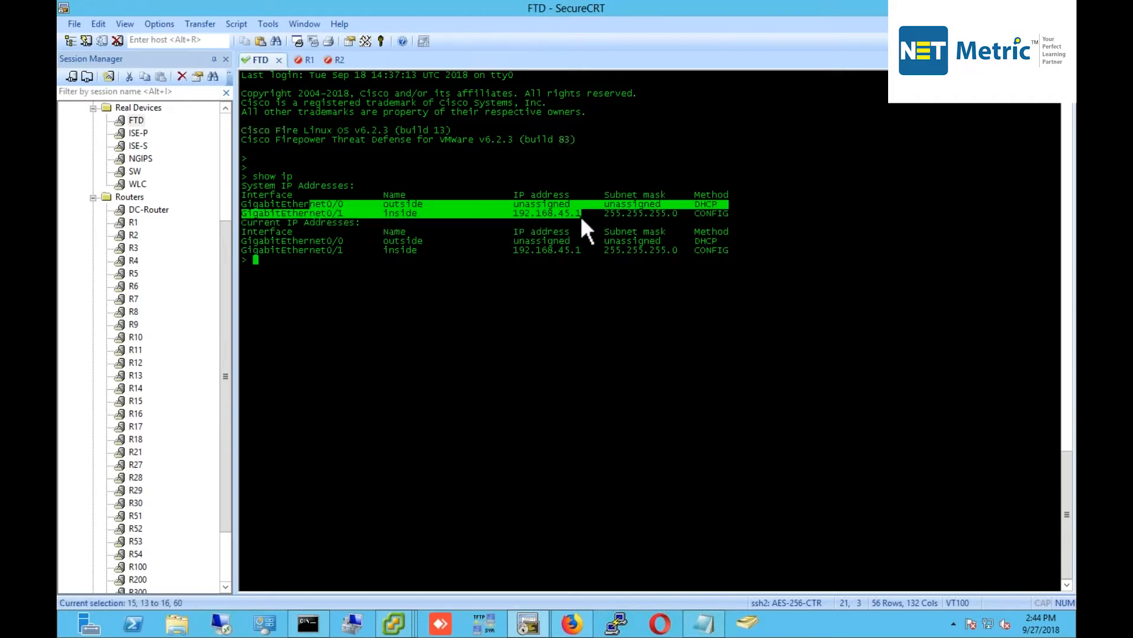
double_click(408, 214)
double_click(518, 205)
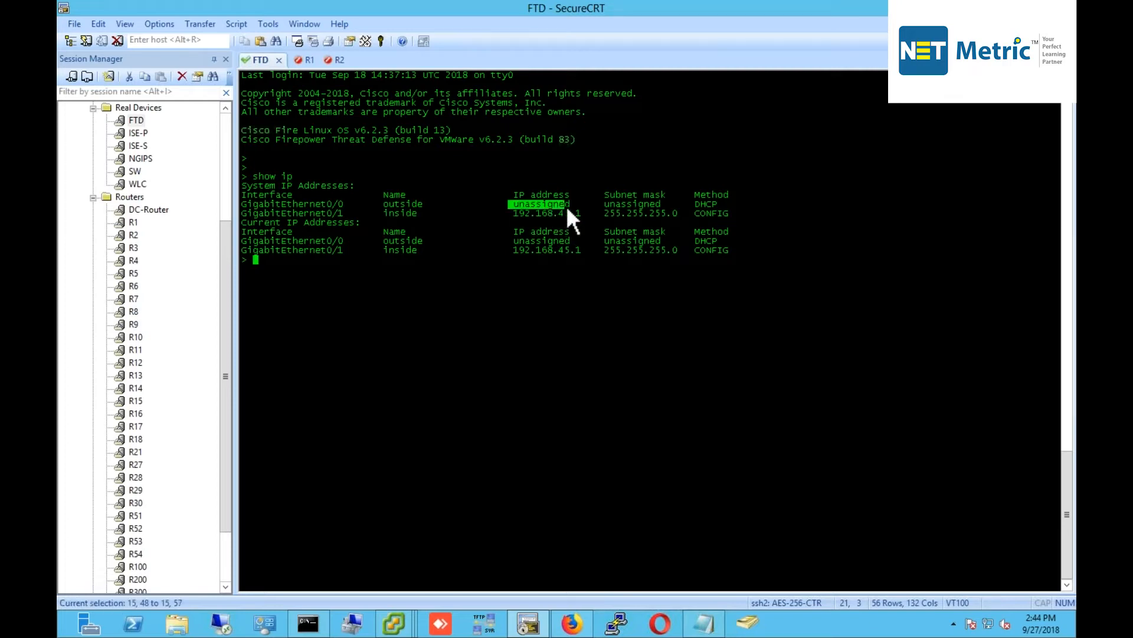
left_click_drag(513, 214, 567, 219)
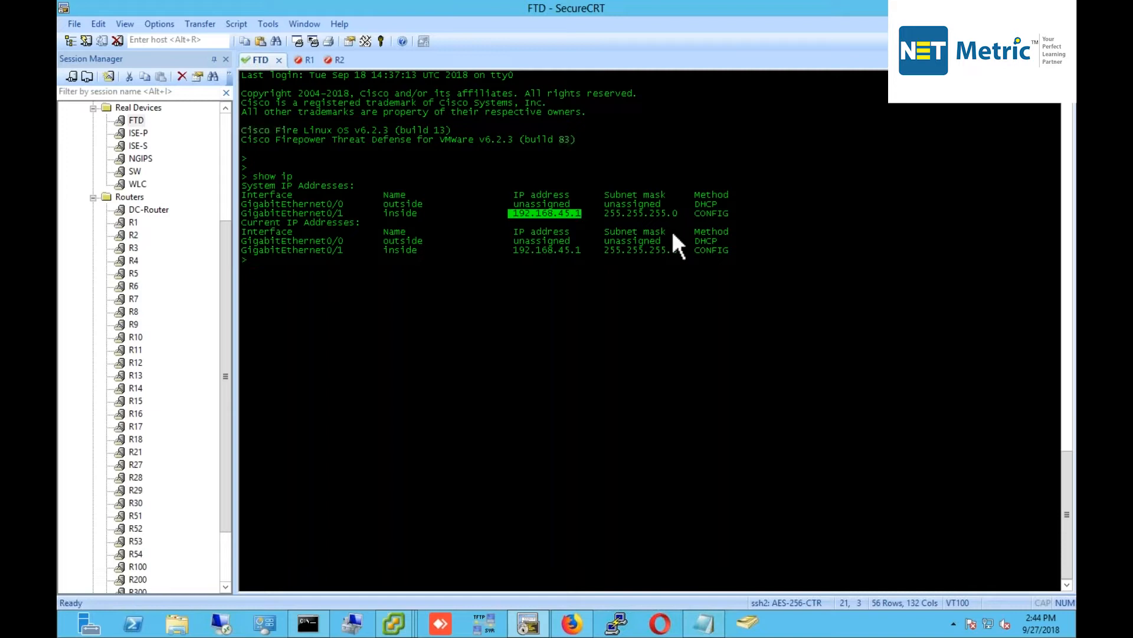
double_click(709, 203)
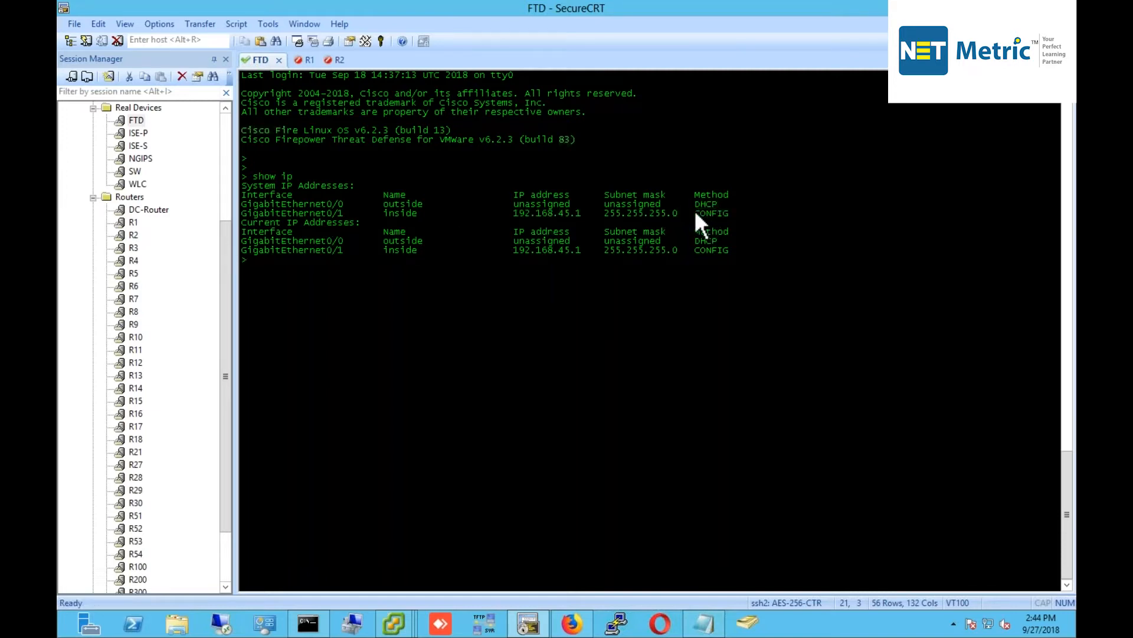
left_click(693, 223)
left_click(572, 623)
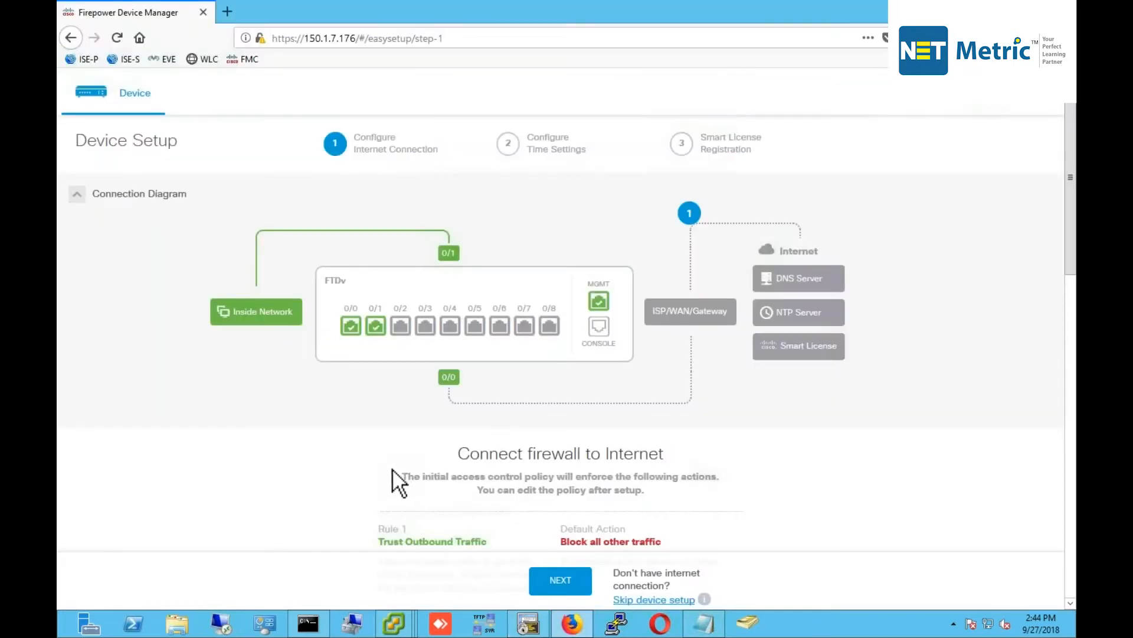
Keep DHCP outside addressing and DNS 208.67.222.222 / 208.67.220.220, then submit step 1.
scroll(391, 469, "down", 4)
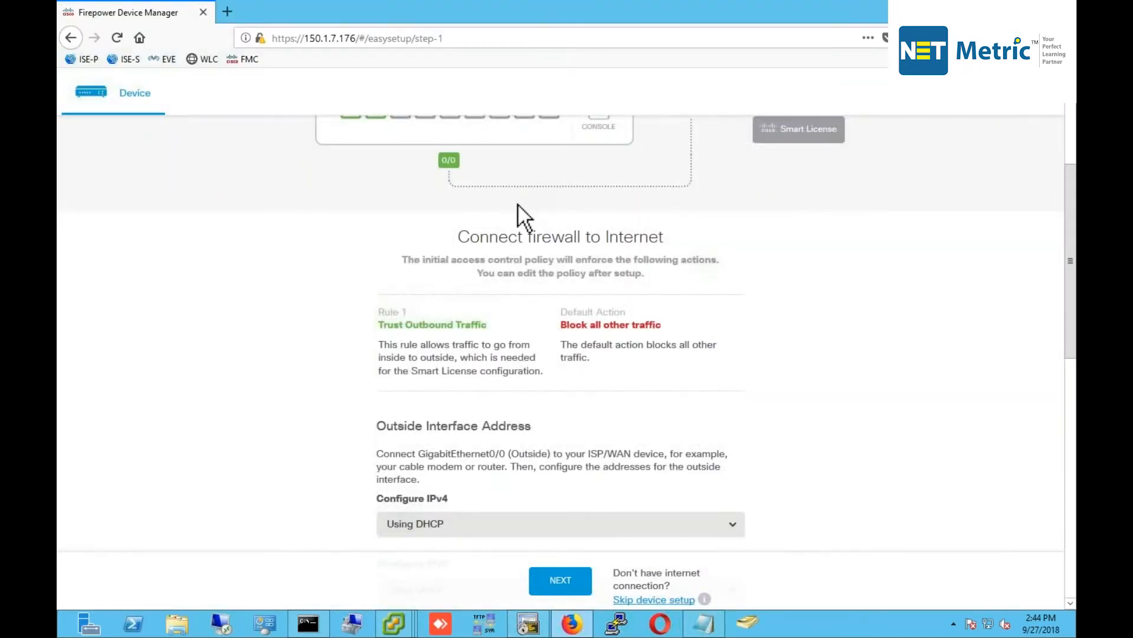
scroll(401, 260, "up", 4)
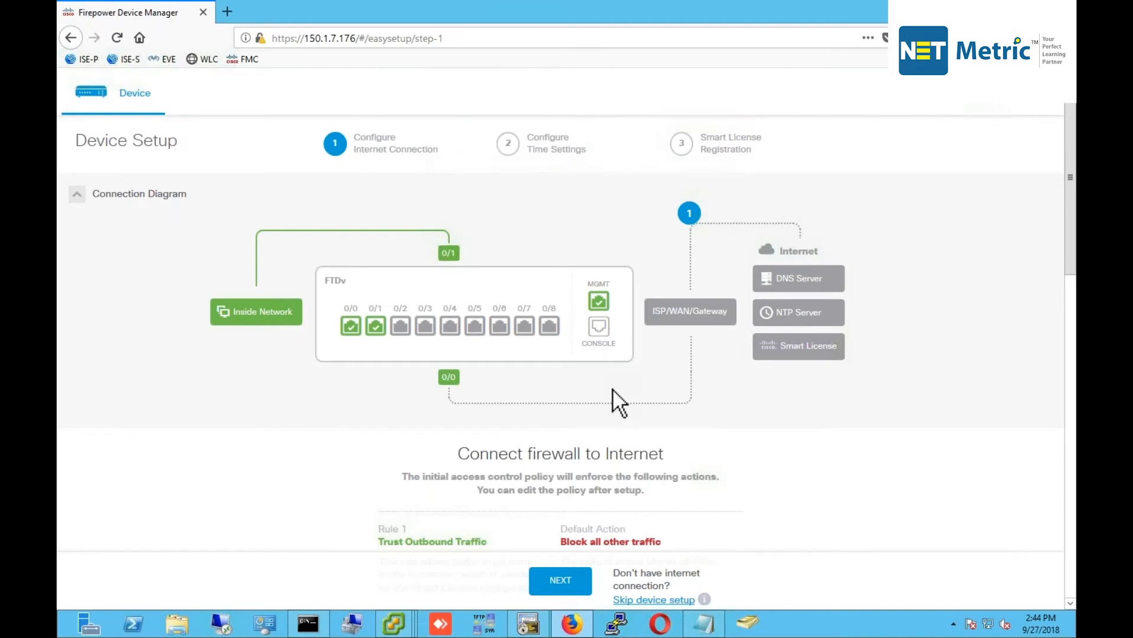
scroll(612, 389, "down", 8)
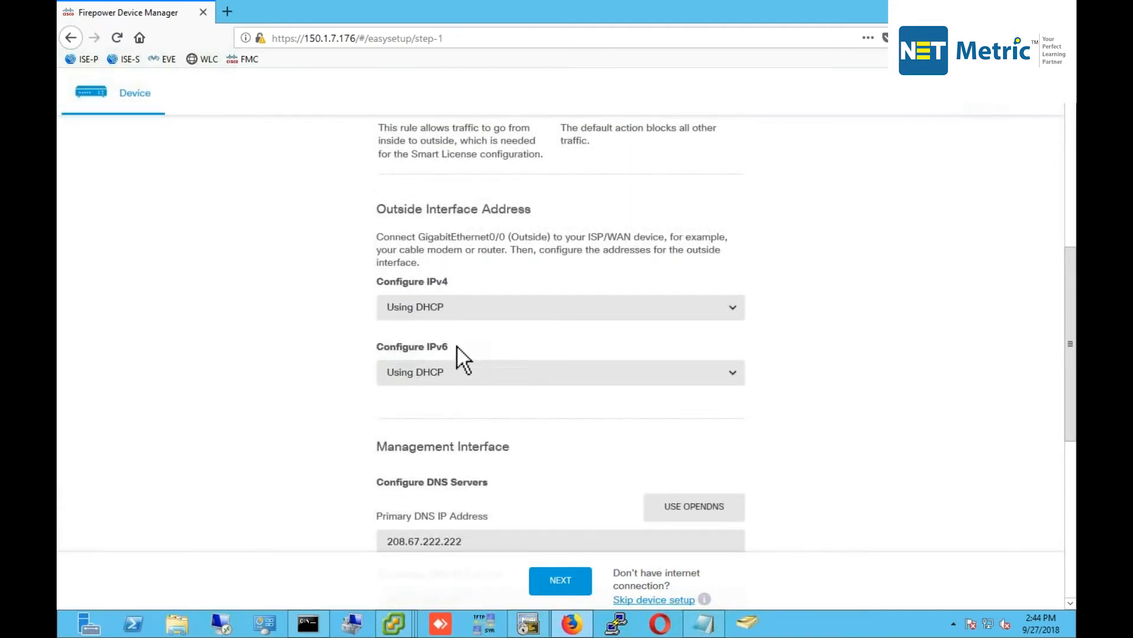
scroll(456, 345, "down", 4)
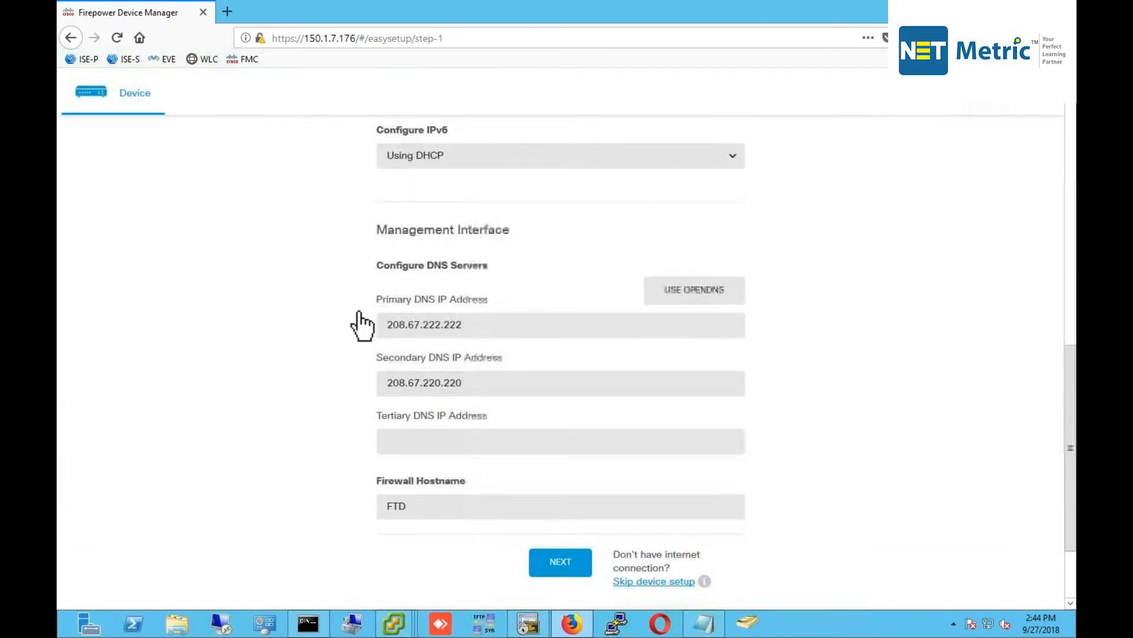
double_click(483, 324)
double_click(380, 378)
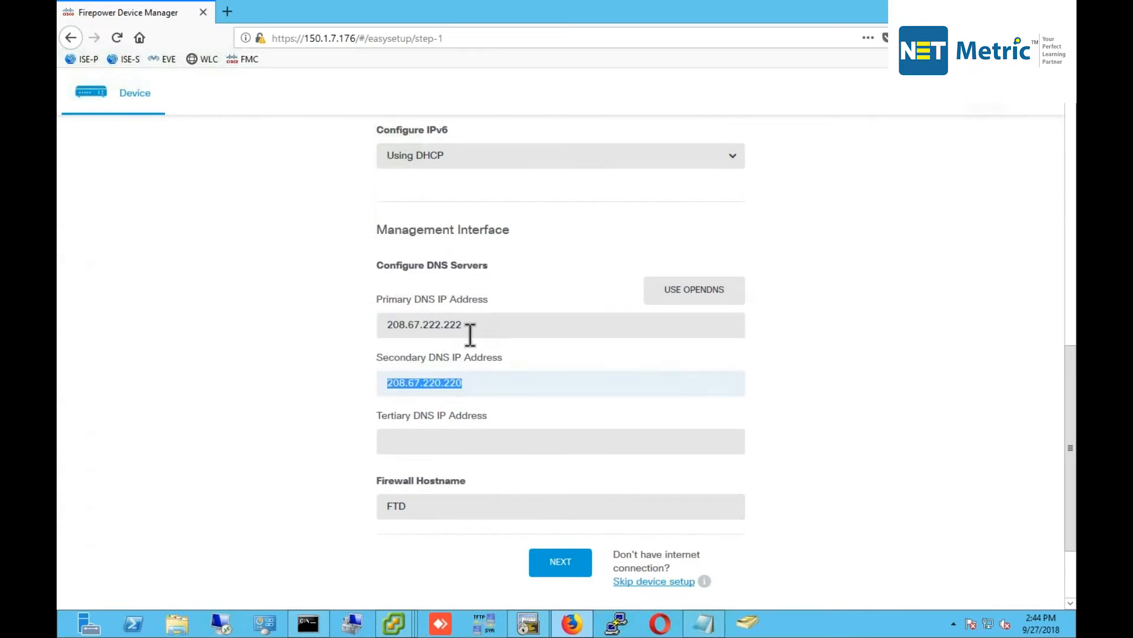
scroll(524, 440, "down", 3)
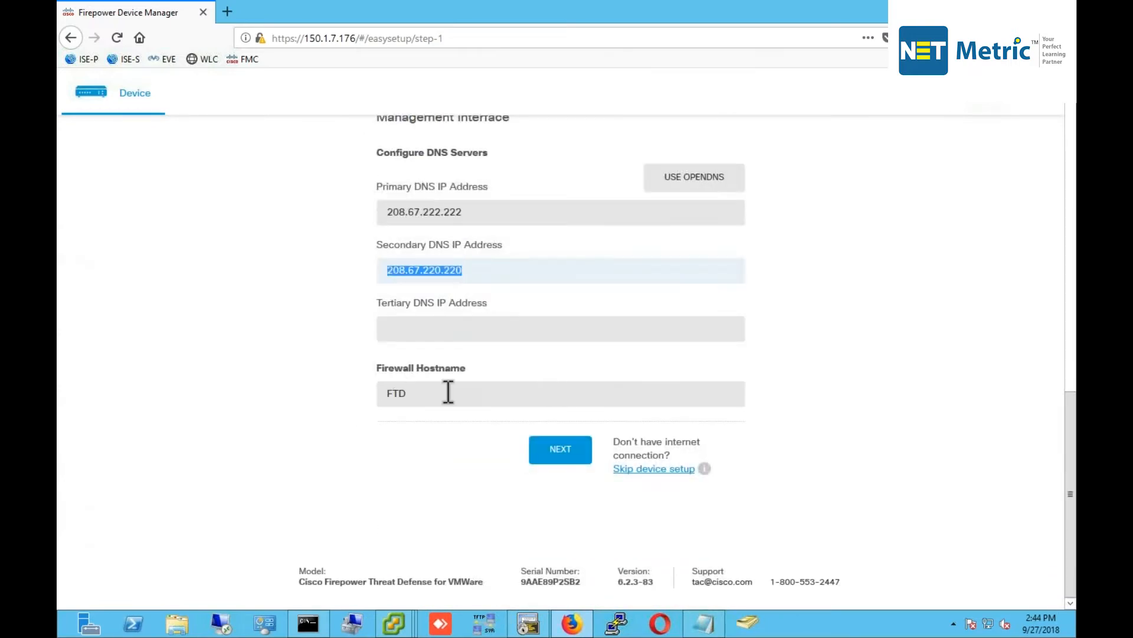
left_click(574, 463)
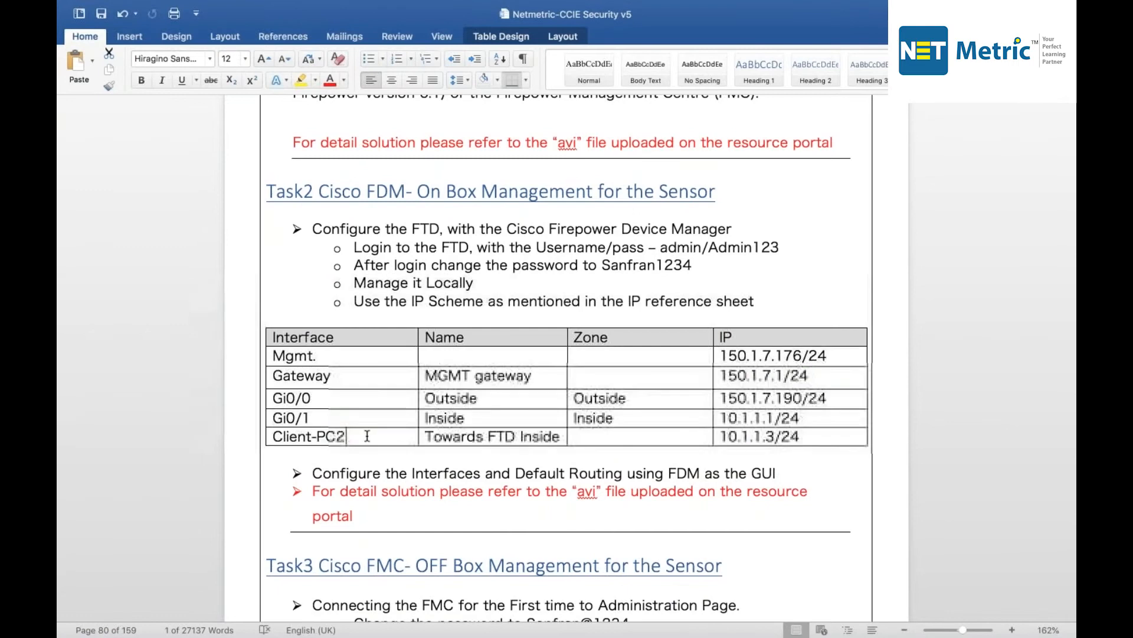
double_click(287, 436)
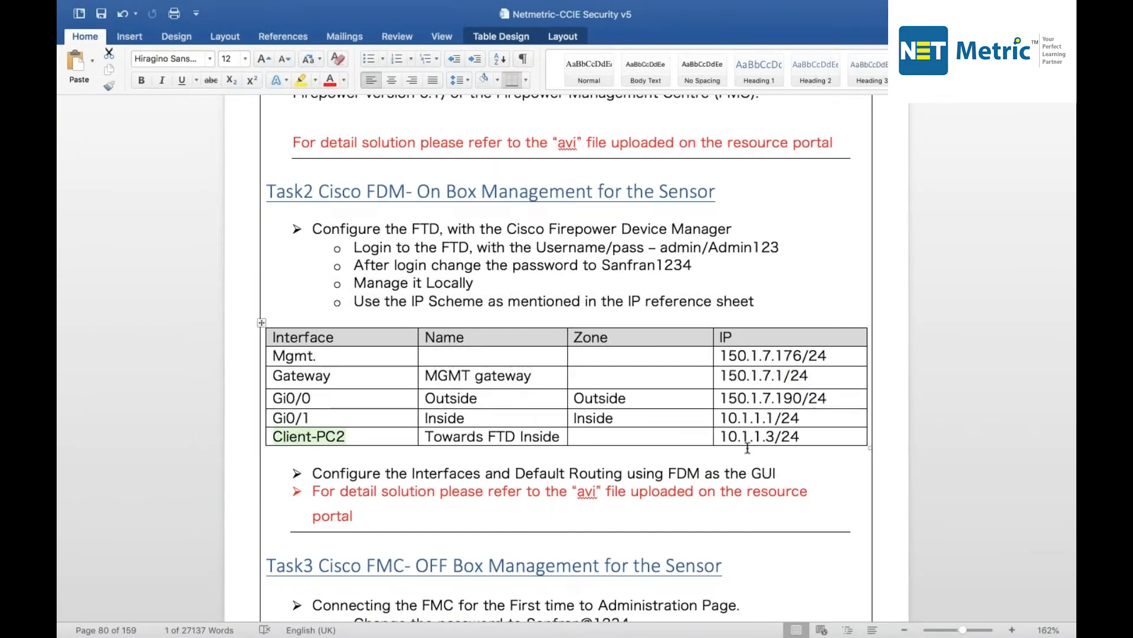
Highlight Client-PC2's address 10.1.1.3/24 in the lab guide, then the deploying changes status.
left_click_drag(721, 437, 800, 437)
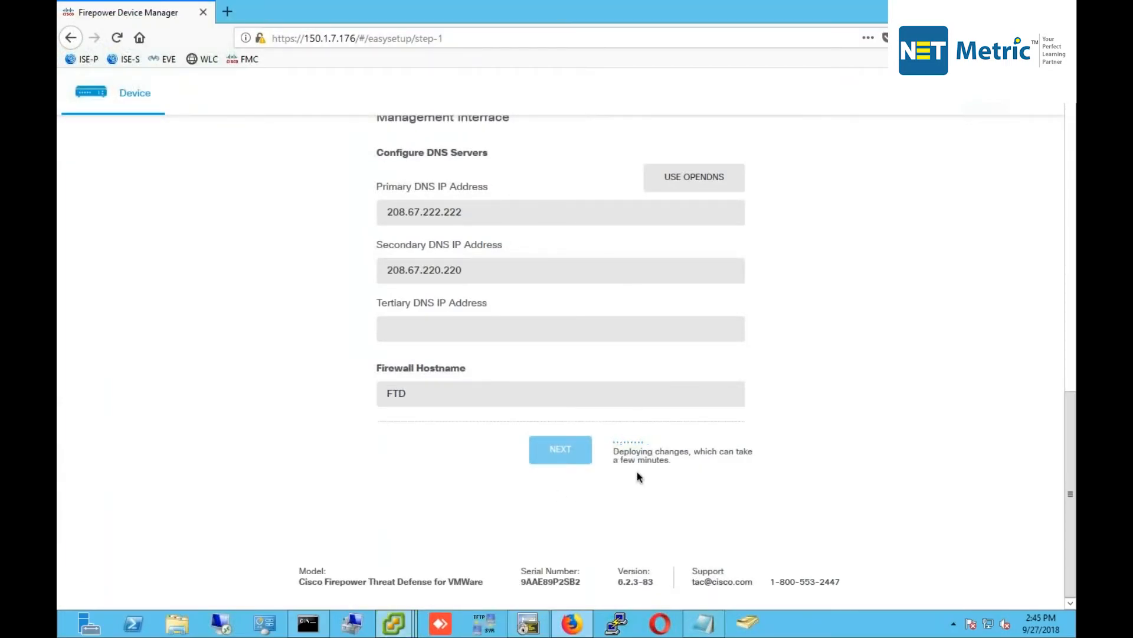
left_click_drag(624, 453, 683, 451)
Close the old Client-PC2 console and open a fresh Client-PC2 console from vSphere Client.
left_click(667, 466)
left_click(396, 624)
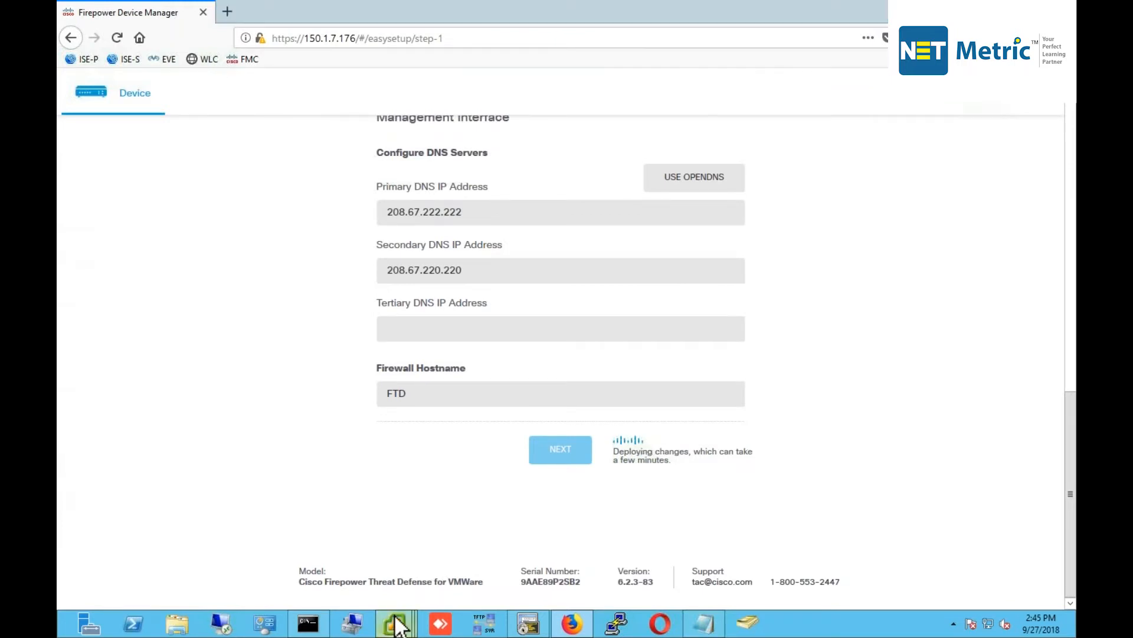
left_click(429, 492)
left_click(398, 621)
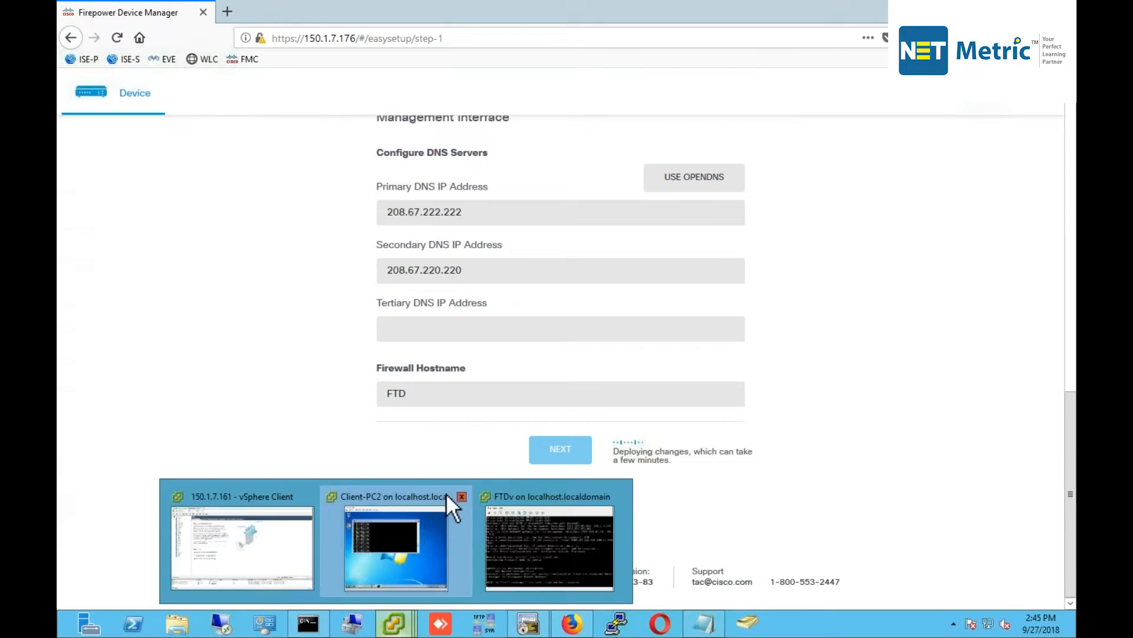
left_click(461, 496)
left_click(335, 527)
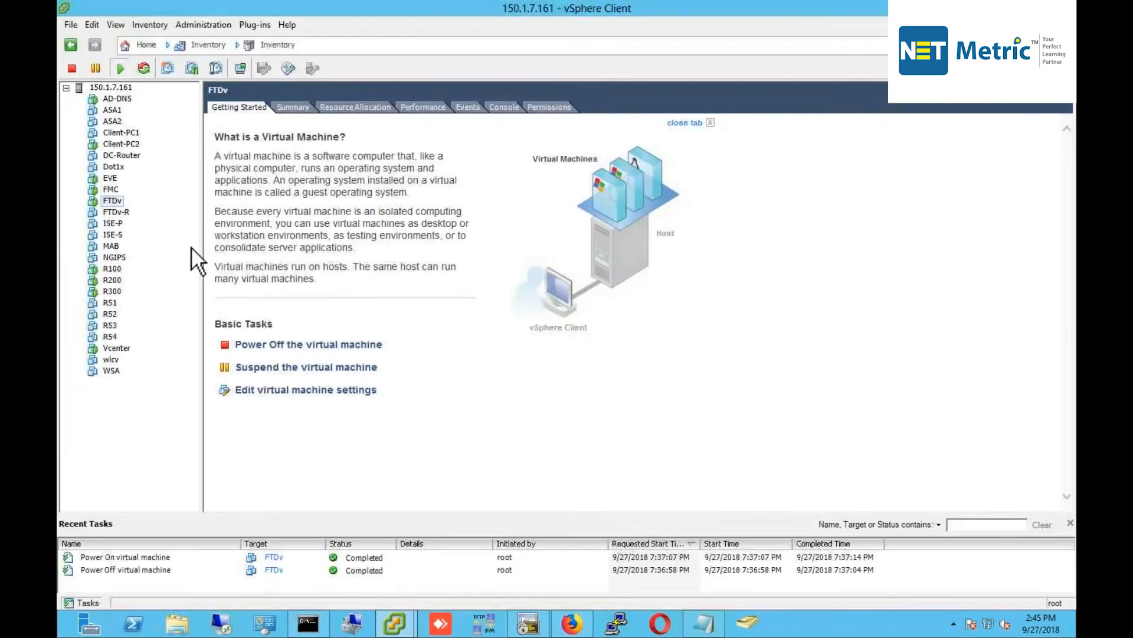
right_click(129, 145)
left_click(180, 196)
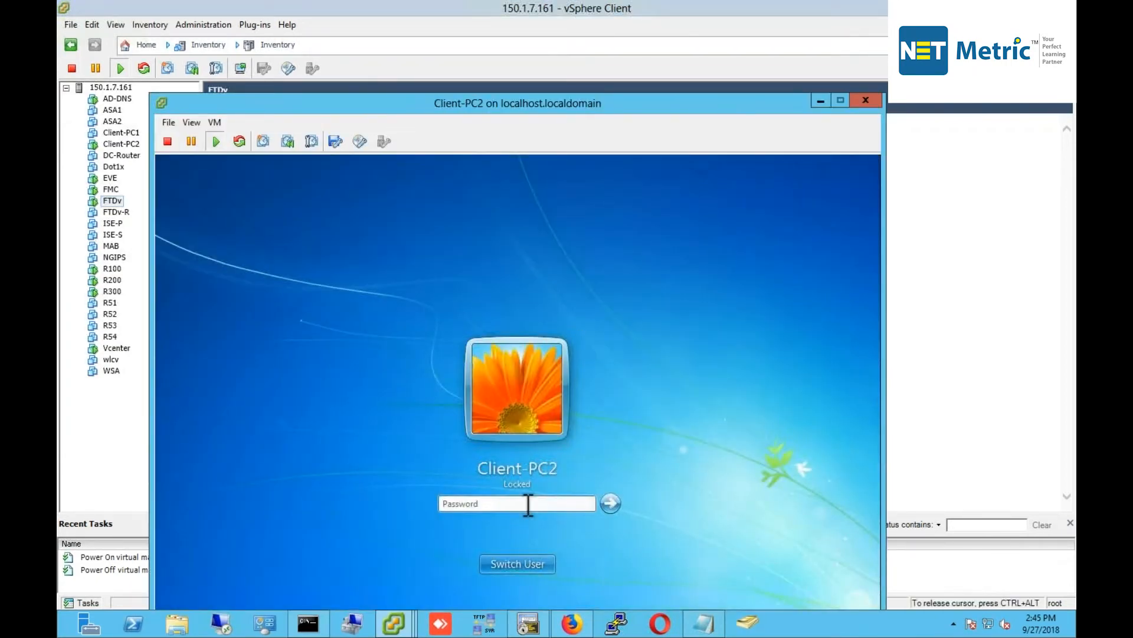
Unlock Client-PC2 by entering its account password.
left_click(529, 505)
type("*******")
type("******")
key("Return")
Run ipconfig to confirm 10.1.1.3, mask 255.255.255.0, gateway 10.1.1.1.
left_click_drag(731, 115, 737, 39)
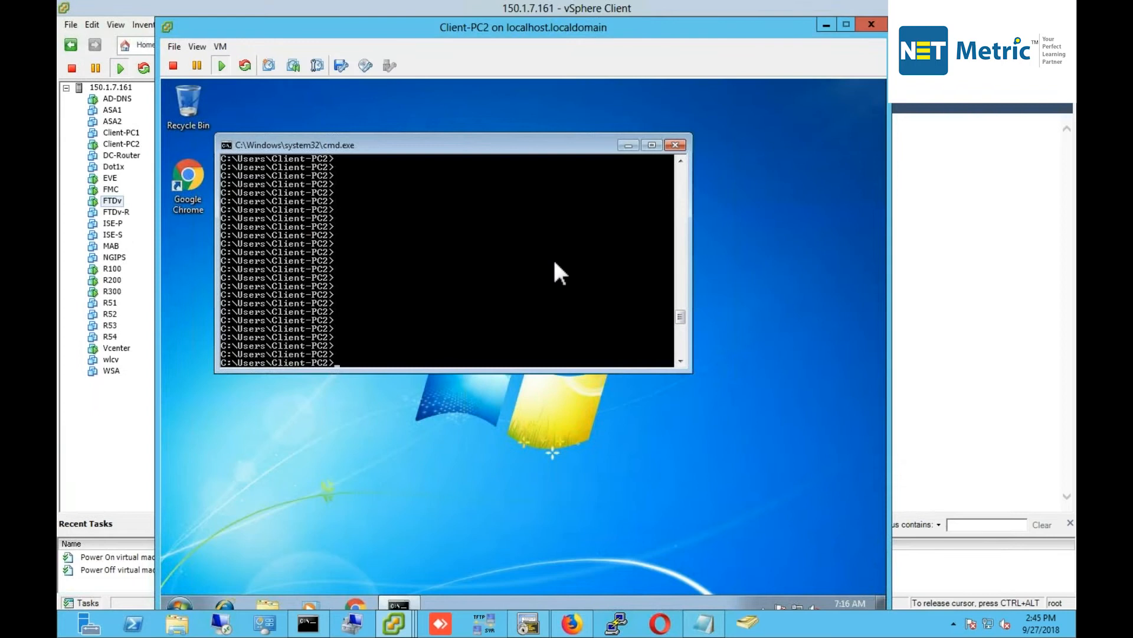
type("cof")
type("nfig")
key("Return")
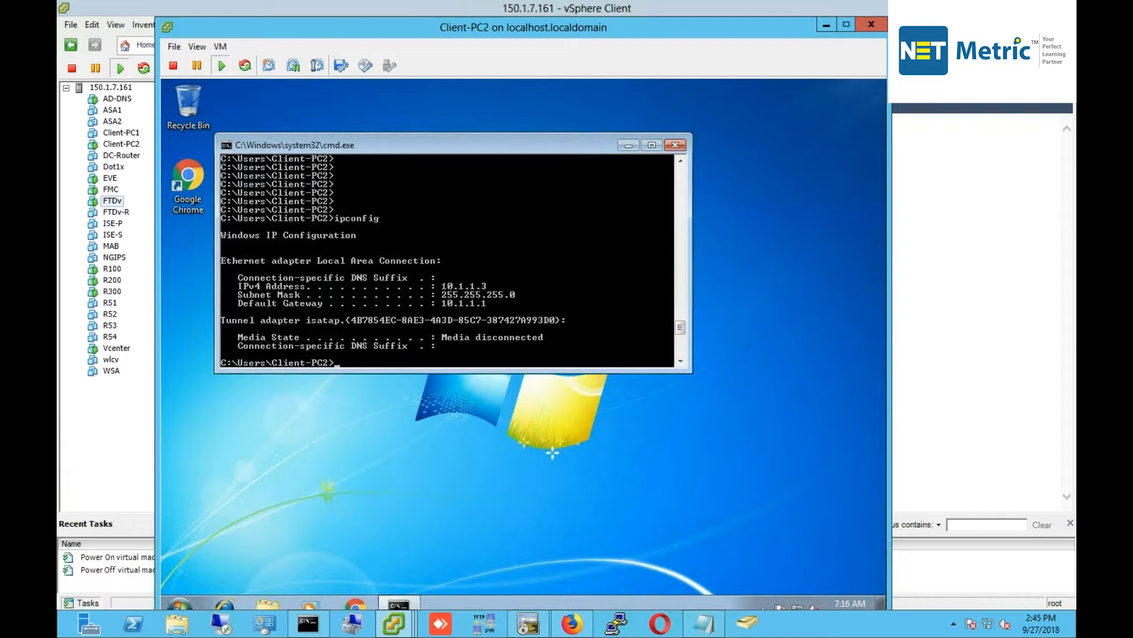
Return to Firepower Device Manager and follow the connection test until the time settings step.
left_click(572, 623)
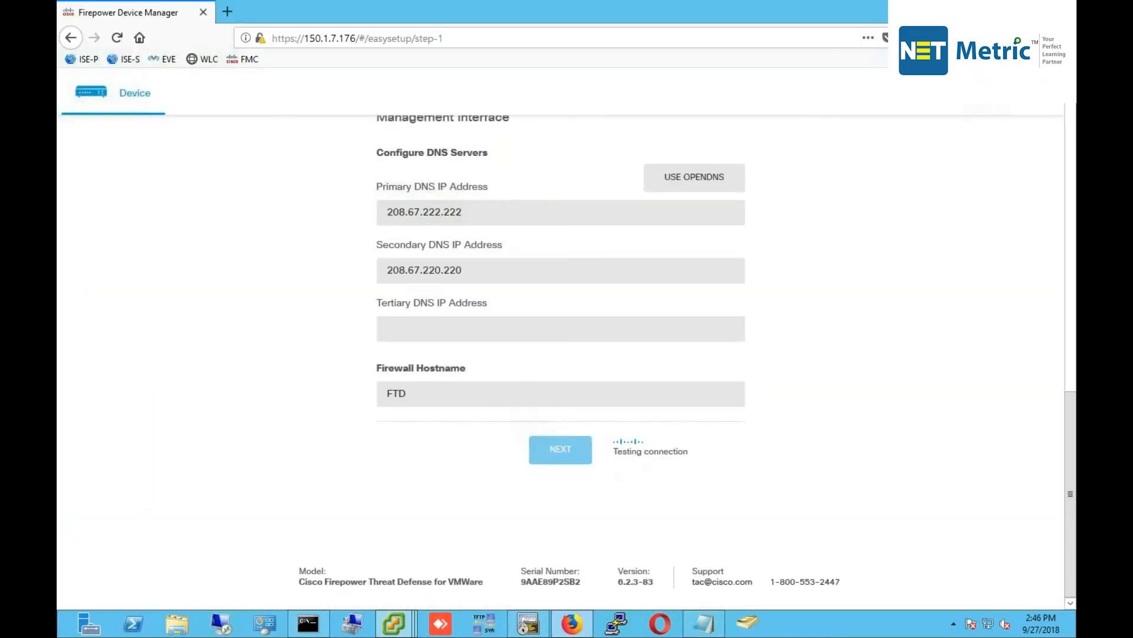
left_click_drag(614, 453, 693, 448)
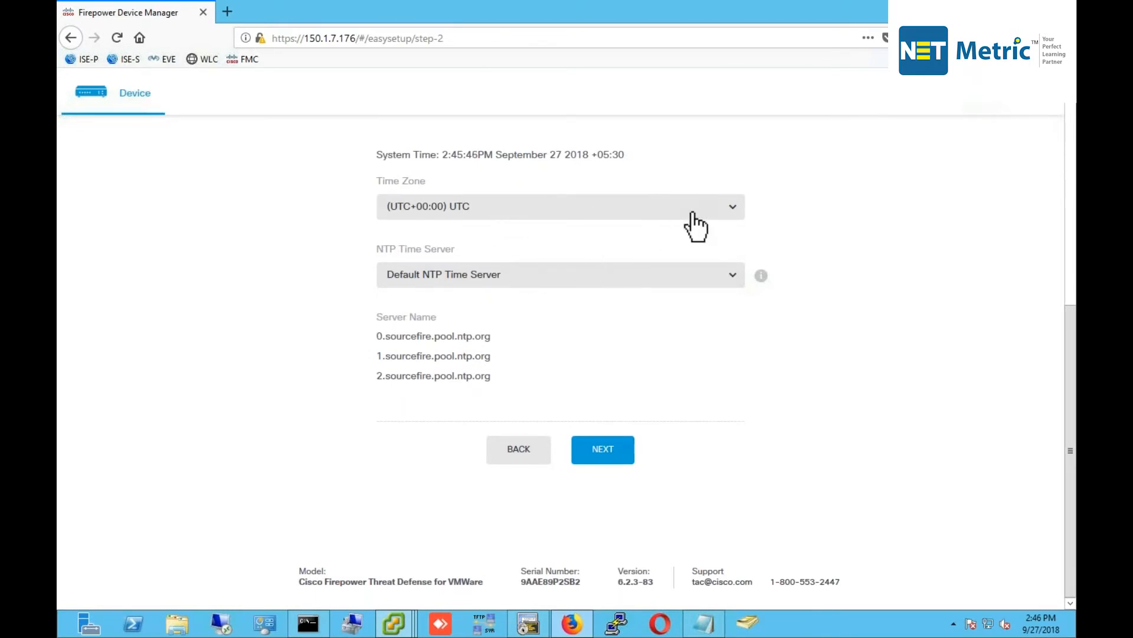
Set the time zone to (UTC+05:30) Asia/Kolkata.
left_click(717, 208)
scroll(639, 275, "down", 1)
scroll(640, 288, "down", 15)
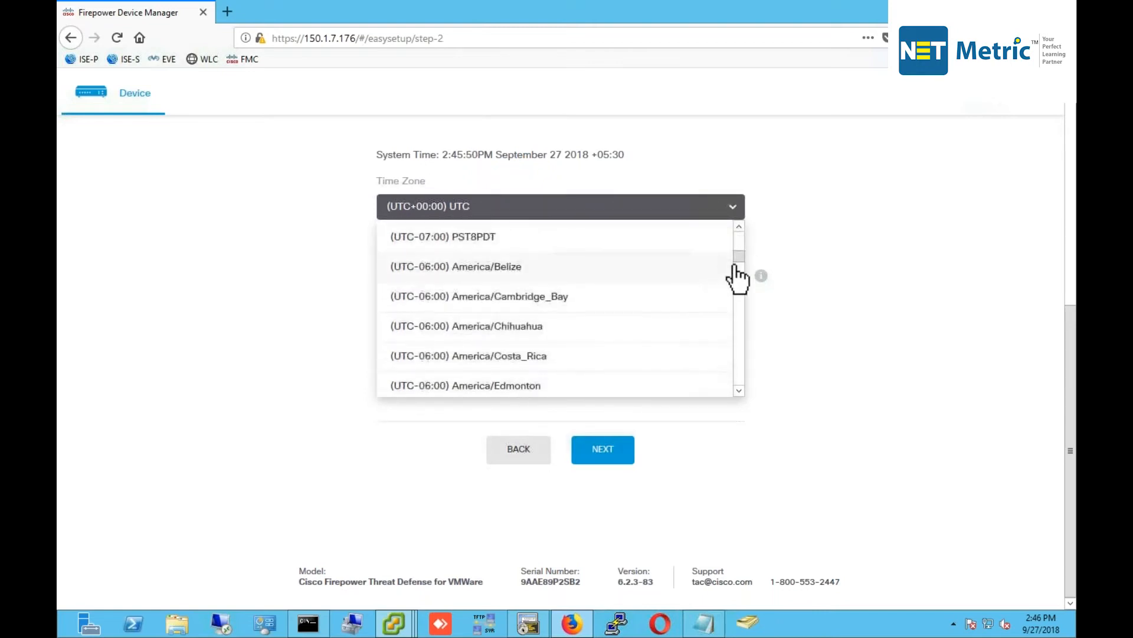
left_click_drag(738, 260, 736, 352)
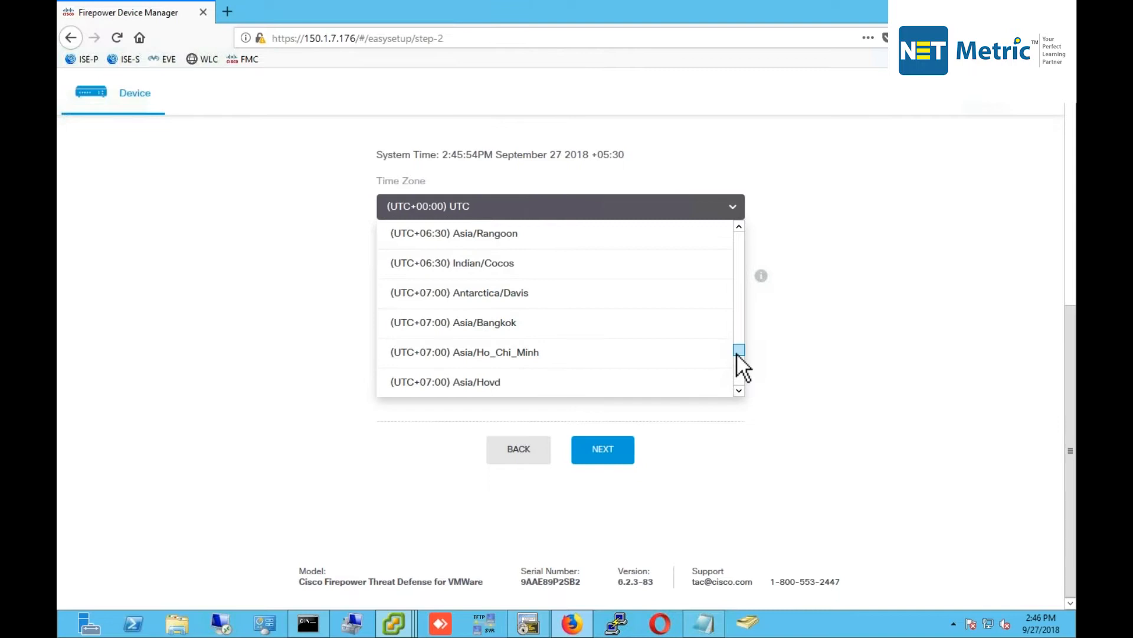
scroll(616, 357, "up", 3)
scroll(616, 357, "up", 4)
scroll(617, 357, "down", 2)
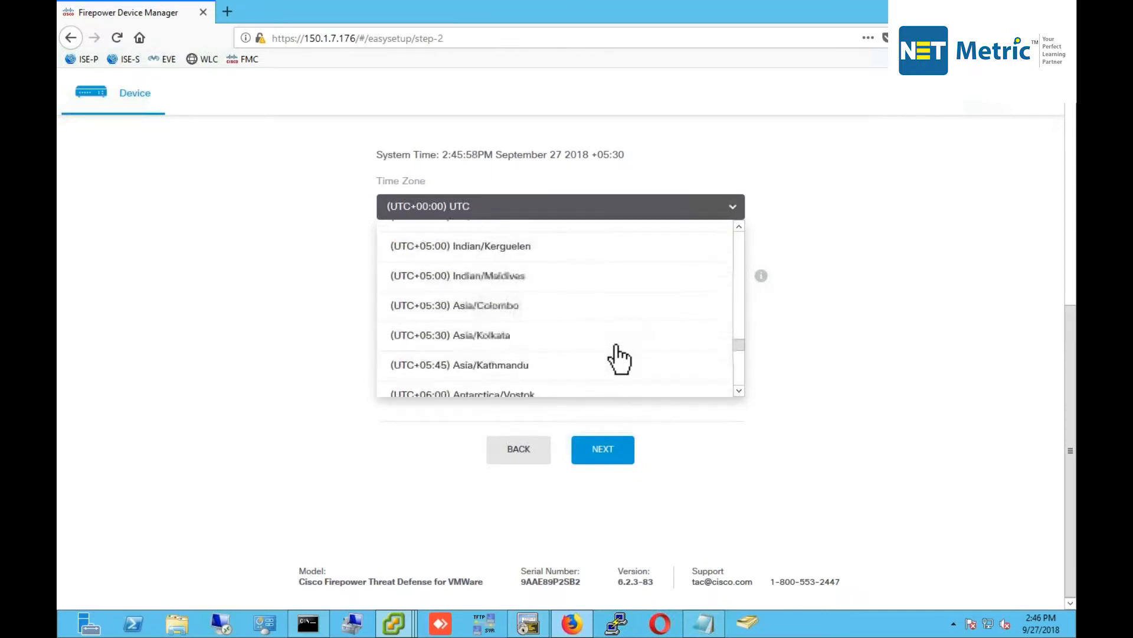
left_click(509, 322)
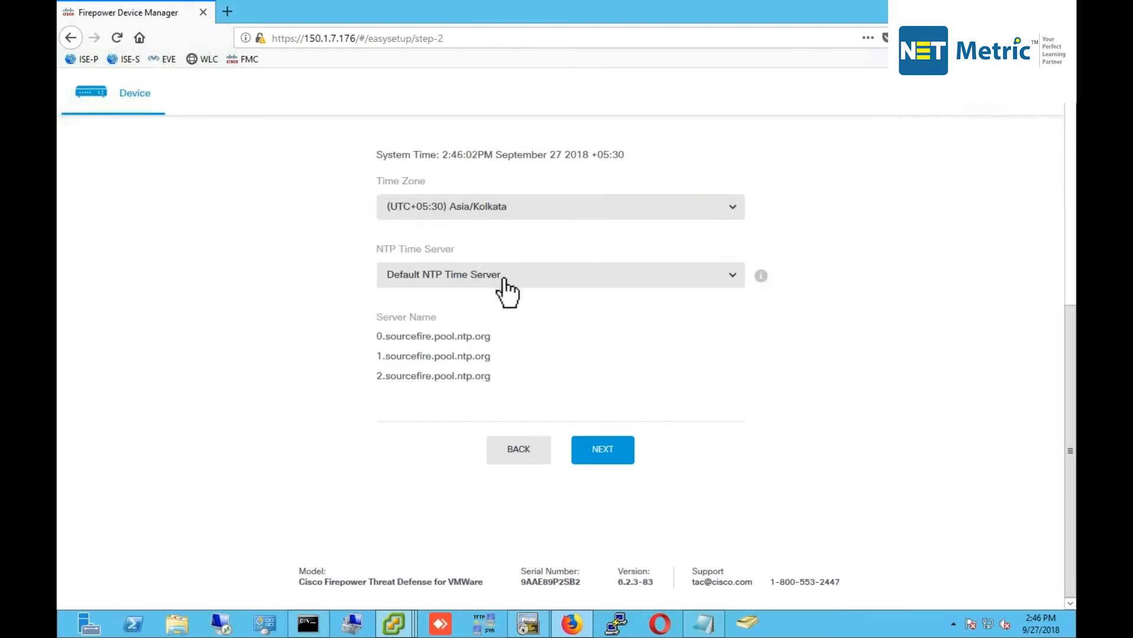
Keep the Default NTP Time Server and save the time settings.
left_click(735, 276)
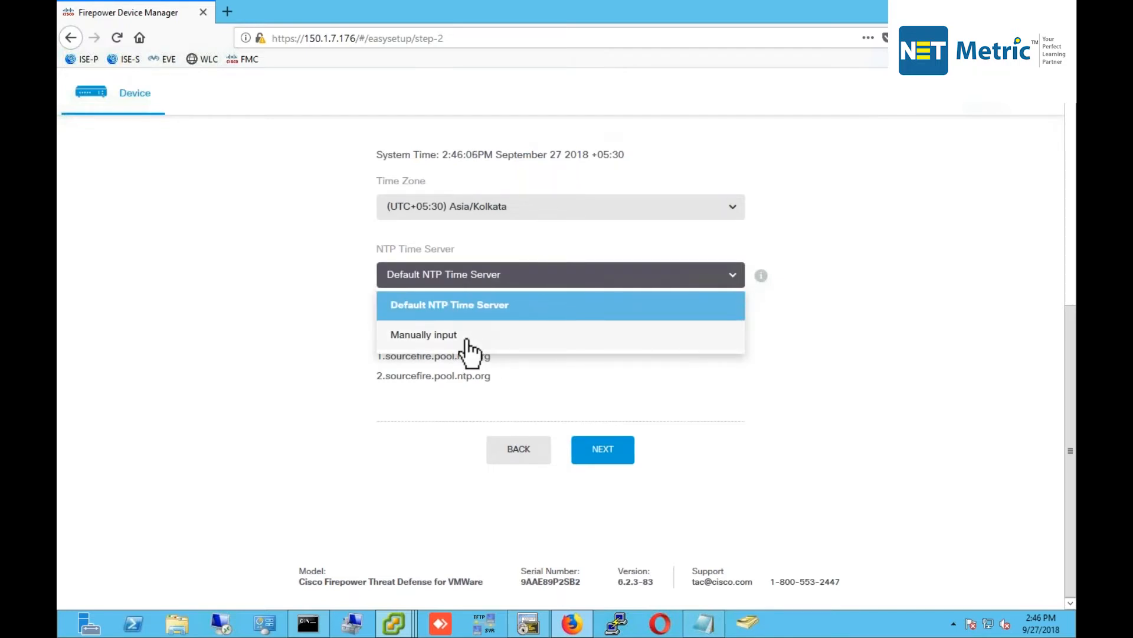
left_click(546, 406)
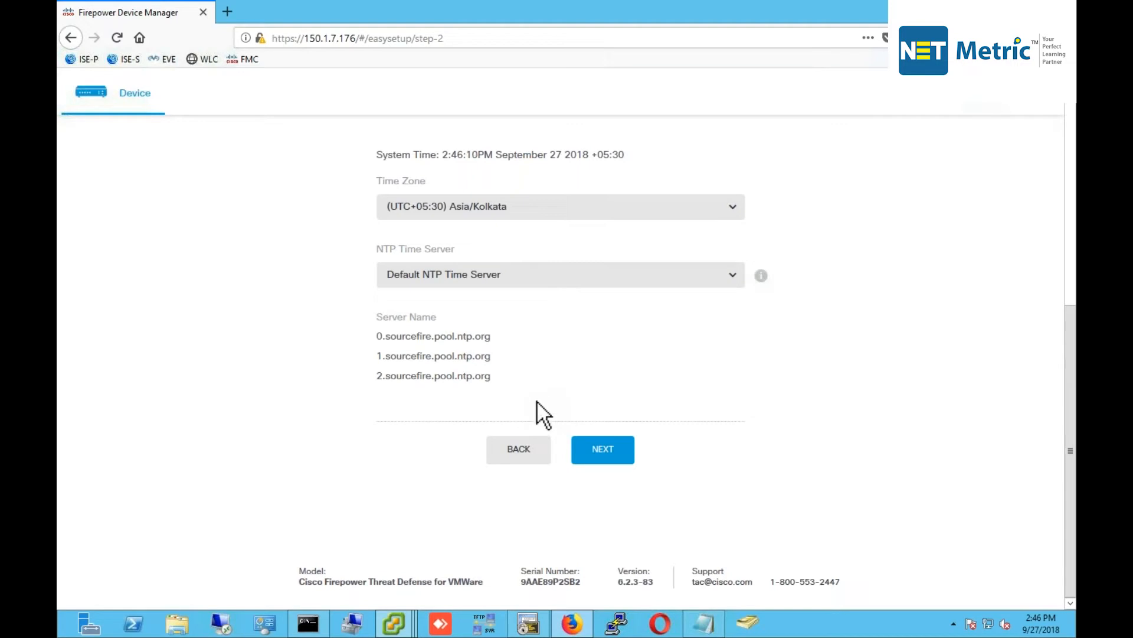
left_click(591, 446)
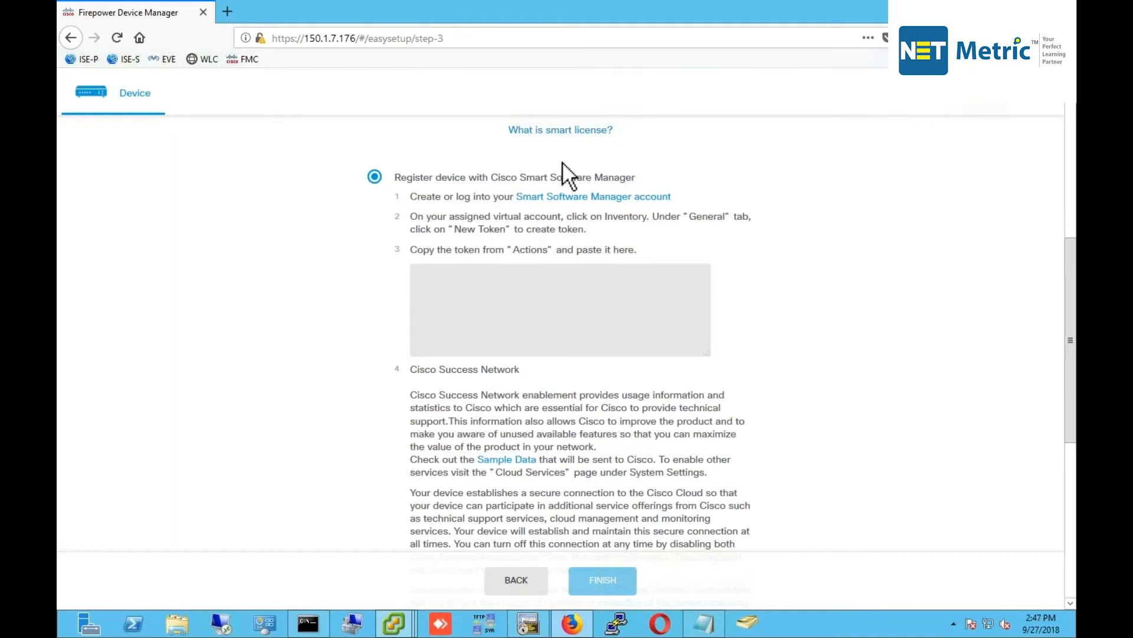
Choose the 90-day evaluation license, finish setup, and go to interface configuration.
scroll(577, 307, "down", 5)
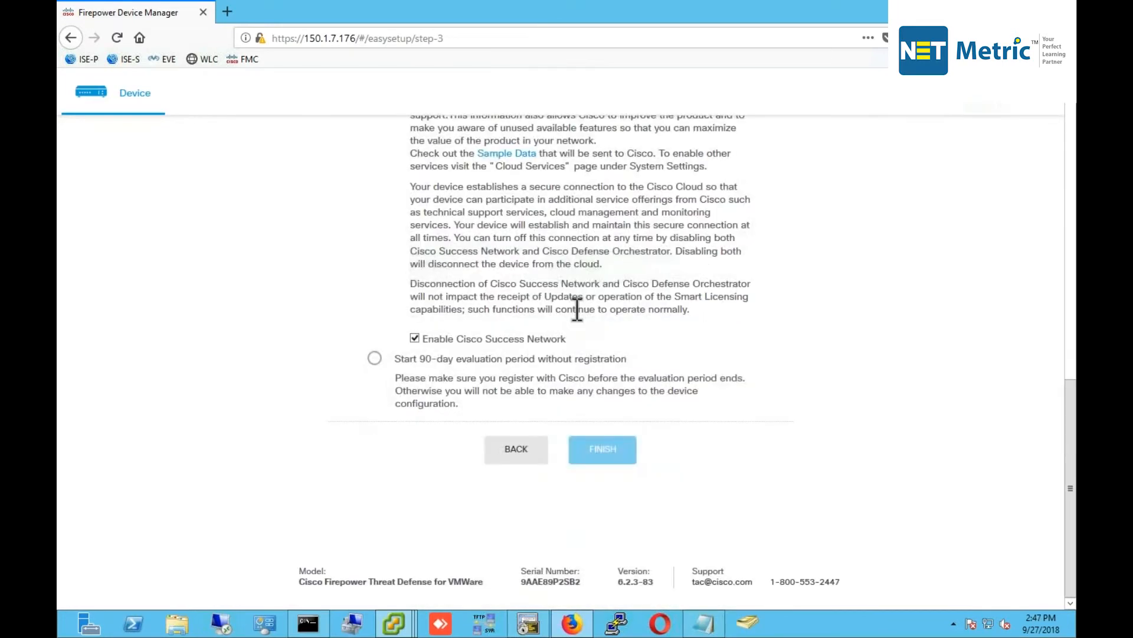
left_click(375, 359)
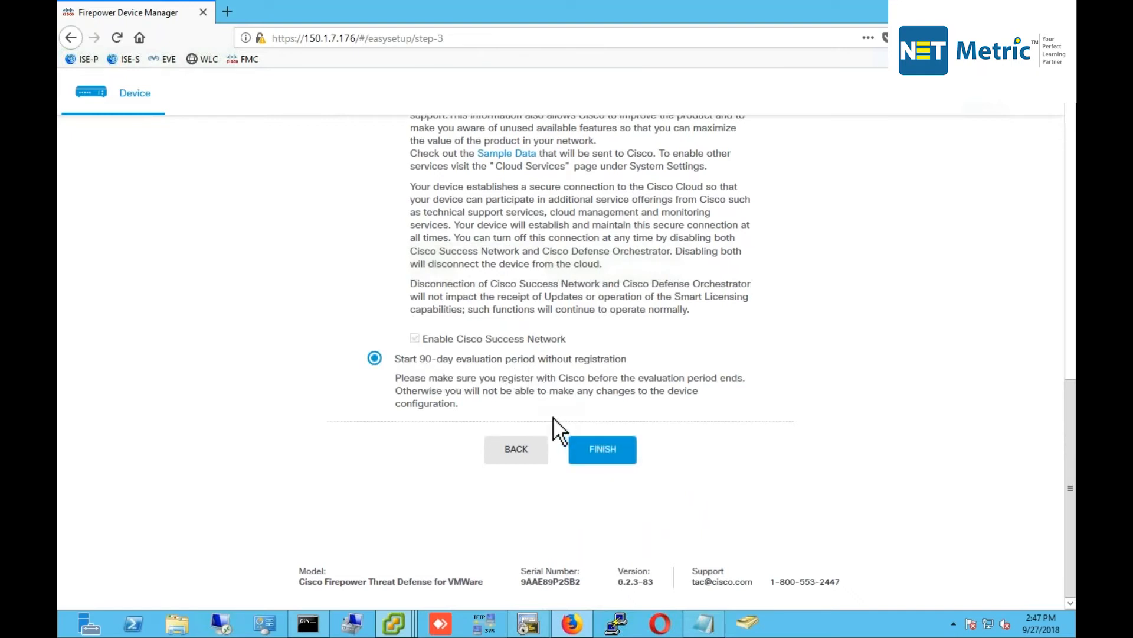
left_click(591, 452)
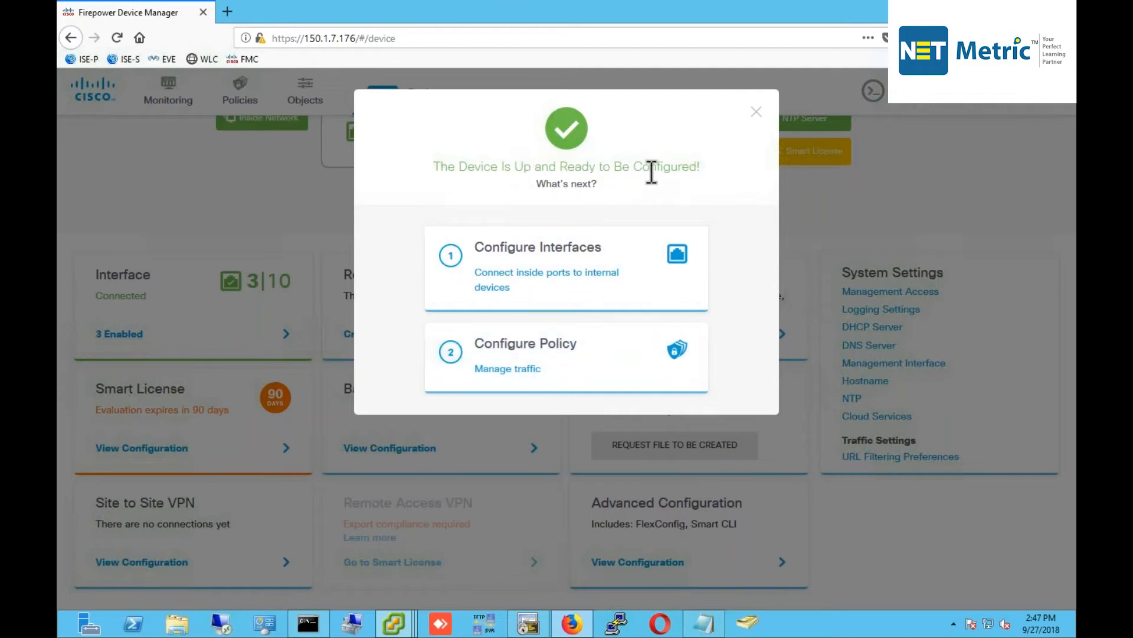
left_click(567, 260)
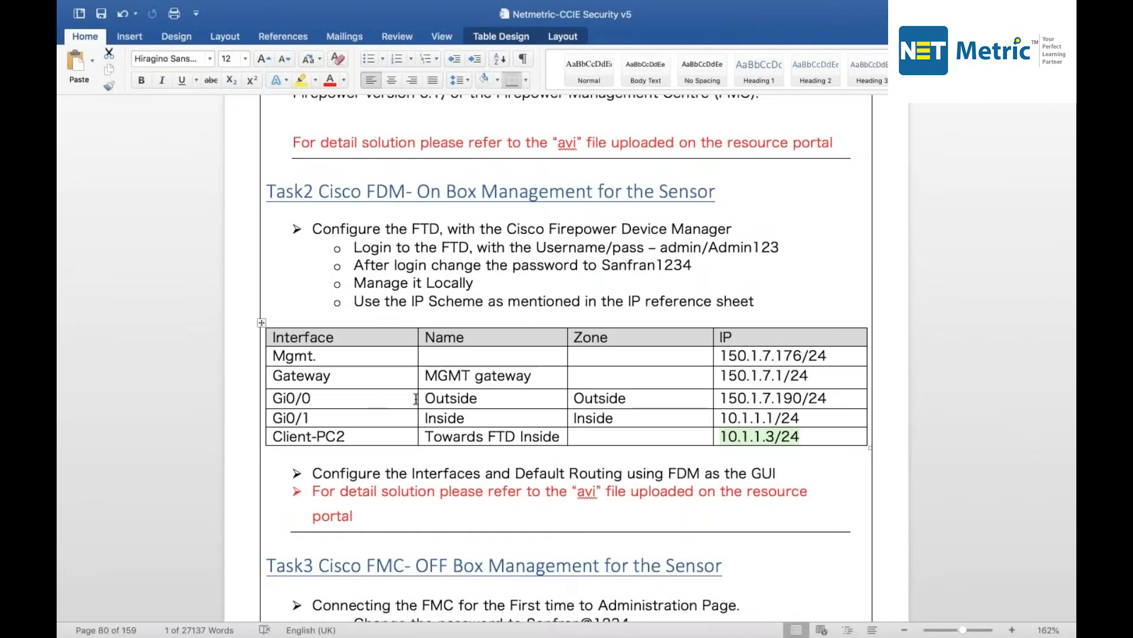
left_click_drag(416, 399, 472, 396)
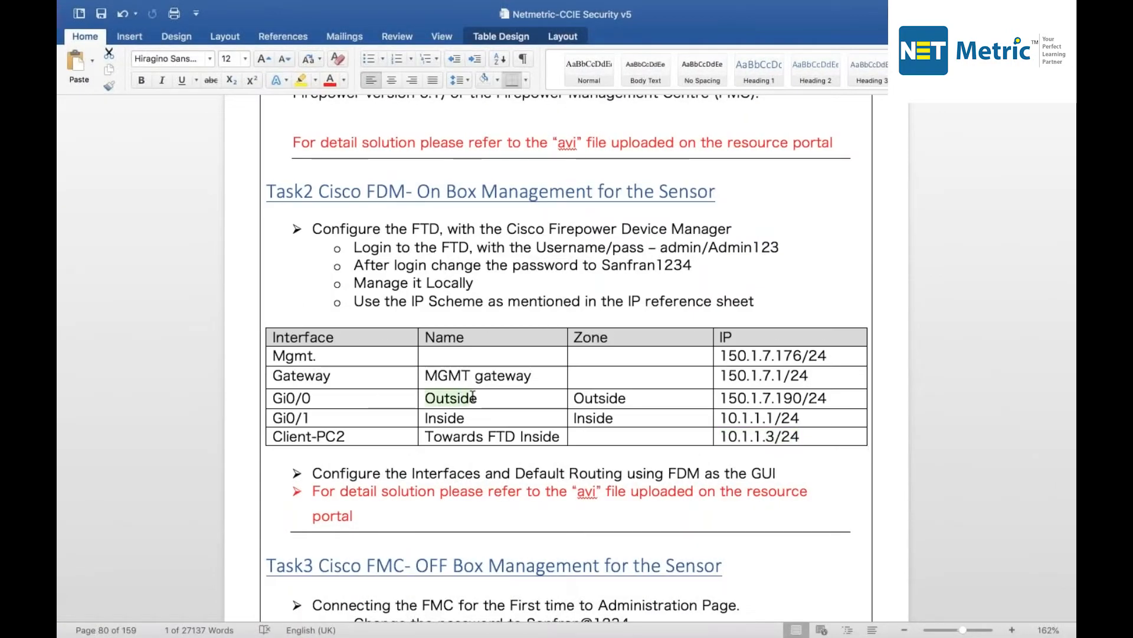
left_click(584, 397)
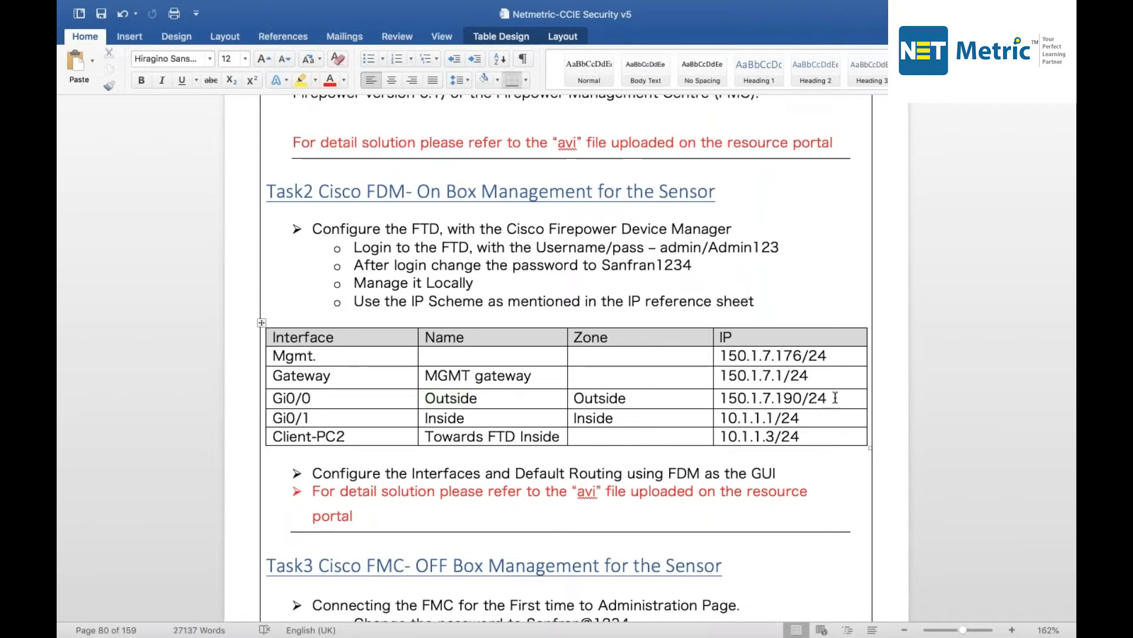
left_click_drag(835, 398, 720, 398)
left_click_drag(311, 418, 274, 418)
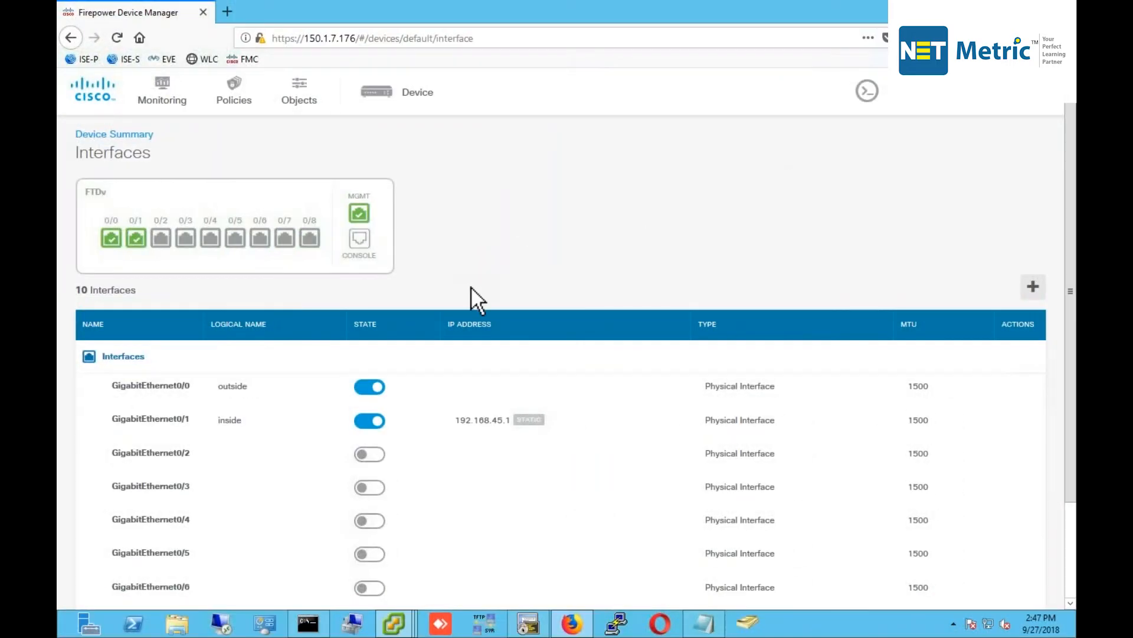
List interface addresses with show ip in the CLI console, then edit GigabitEthernet0/0.
left_click(864, 93)
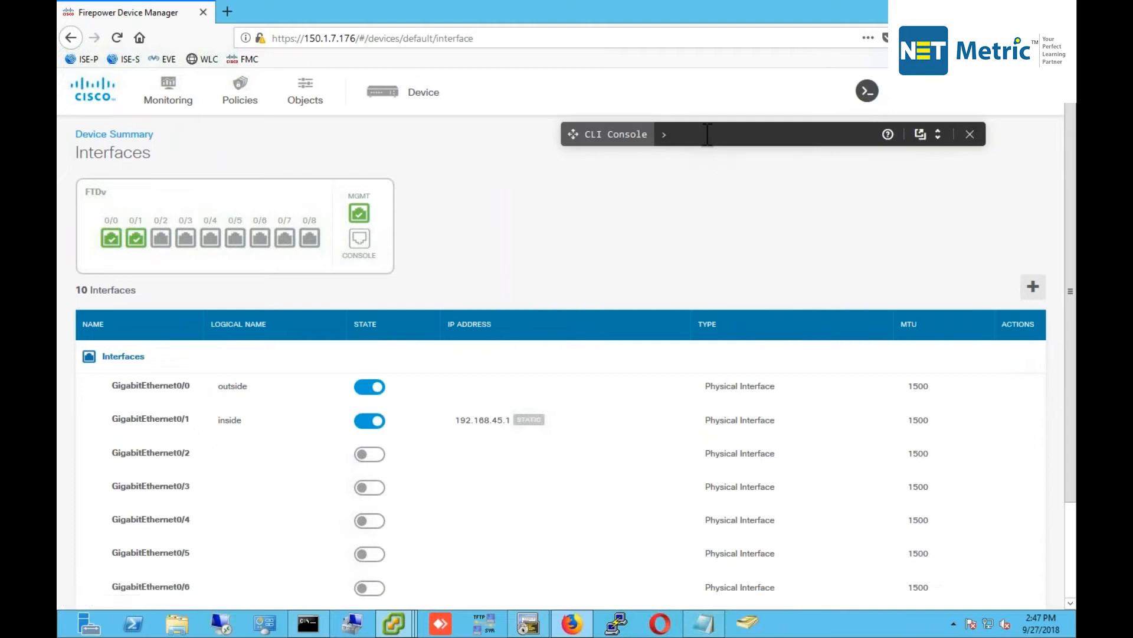
type("show ip")
key("Return")
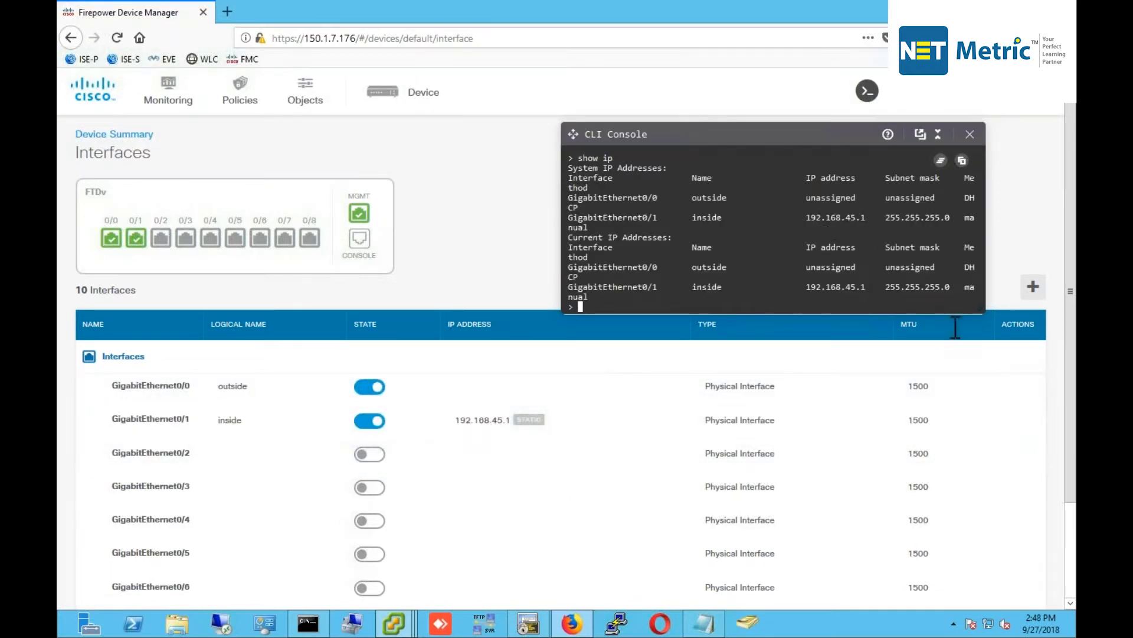
left_click(1020, 388)
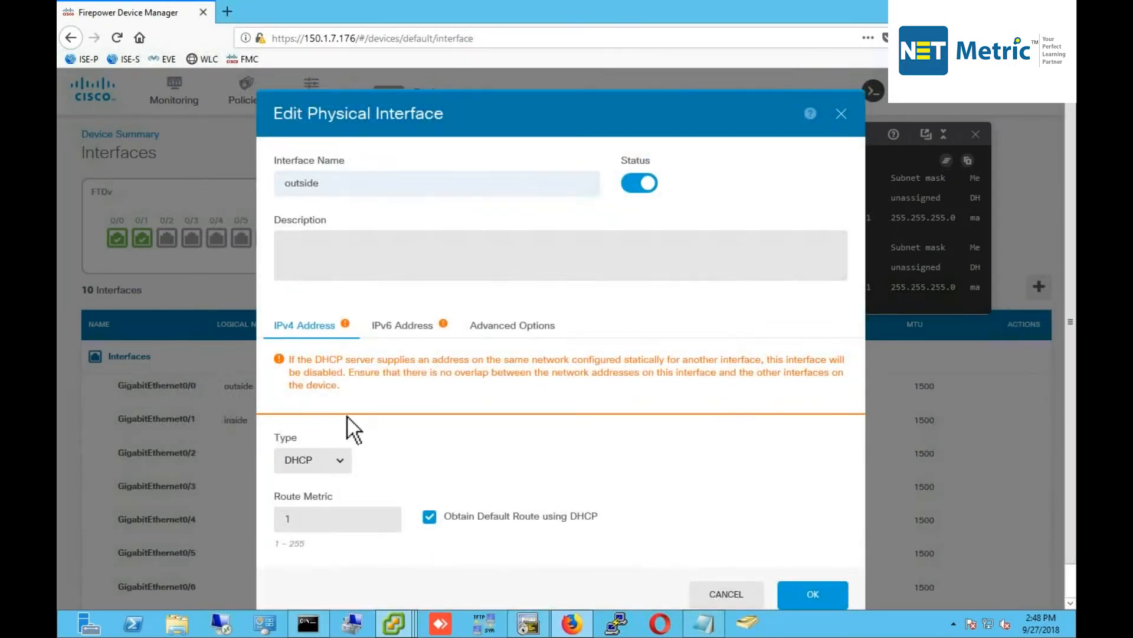
Give the outside interface static address 150.1.7.190 with mask 255.255.255.0.
left_click(337, 460)
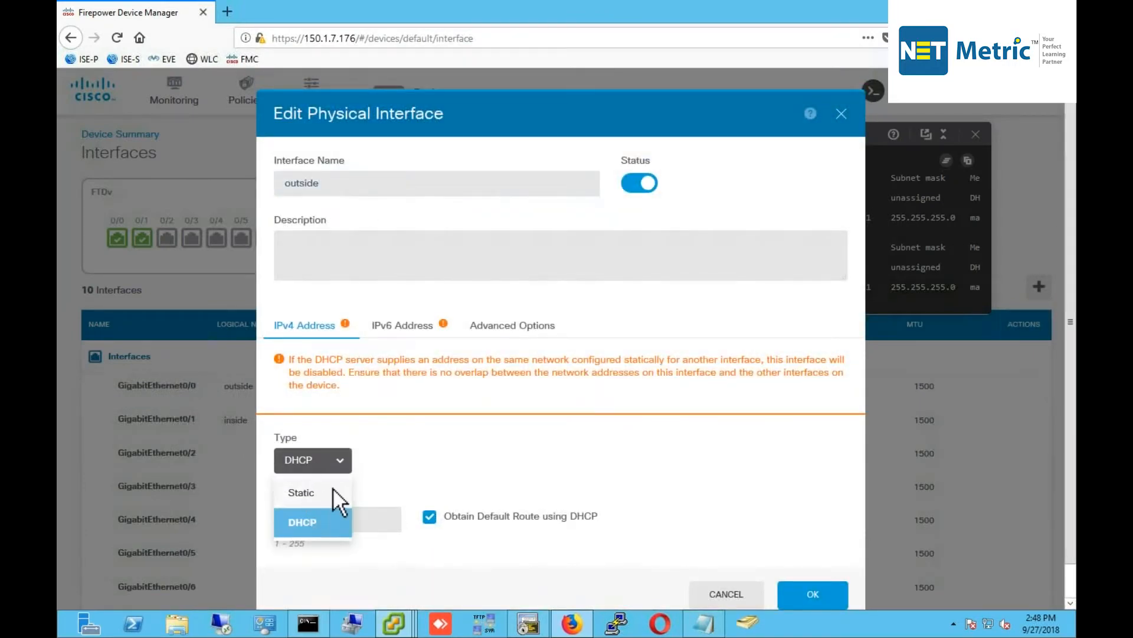
left_click(332, 490)
left_click(338, 443)
type("150.1.7.190")
left_click(490, 455)
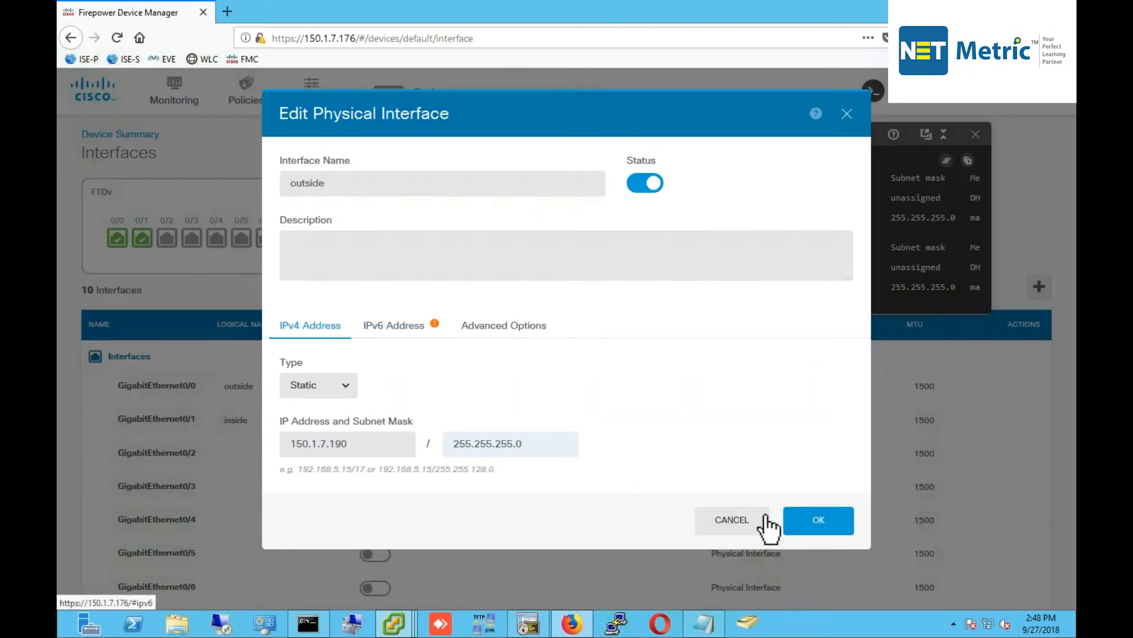
left_click(815, 522)
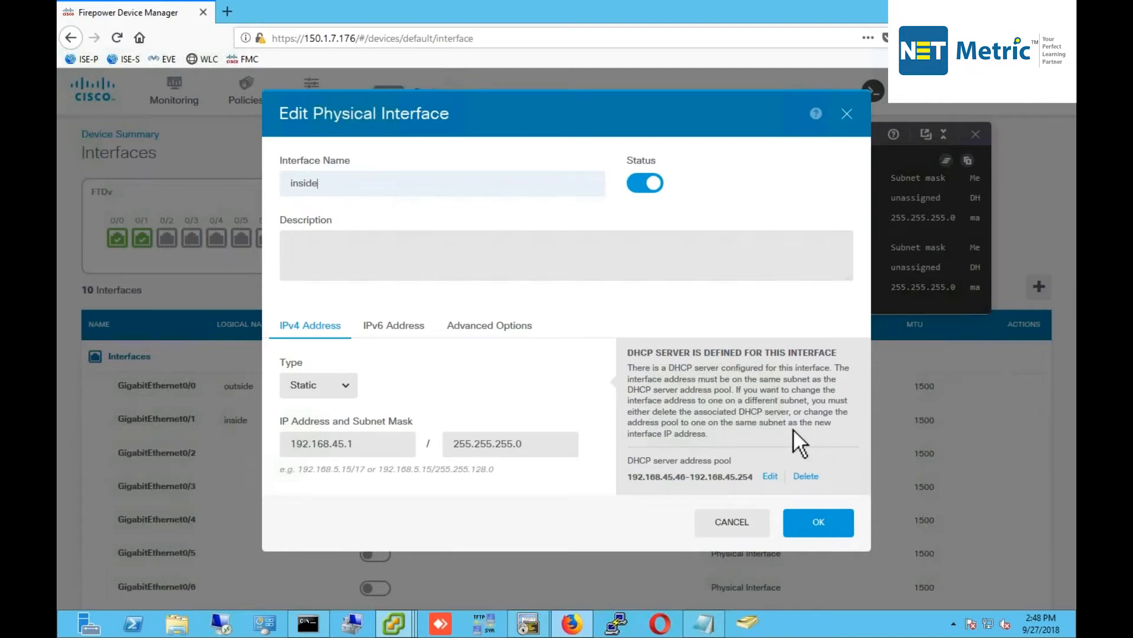
Remove the inside DHCP server and set inside to static 10.1.1.1/255.255.255.0.
left_click(806, 476)
left_click(722, 235)
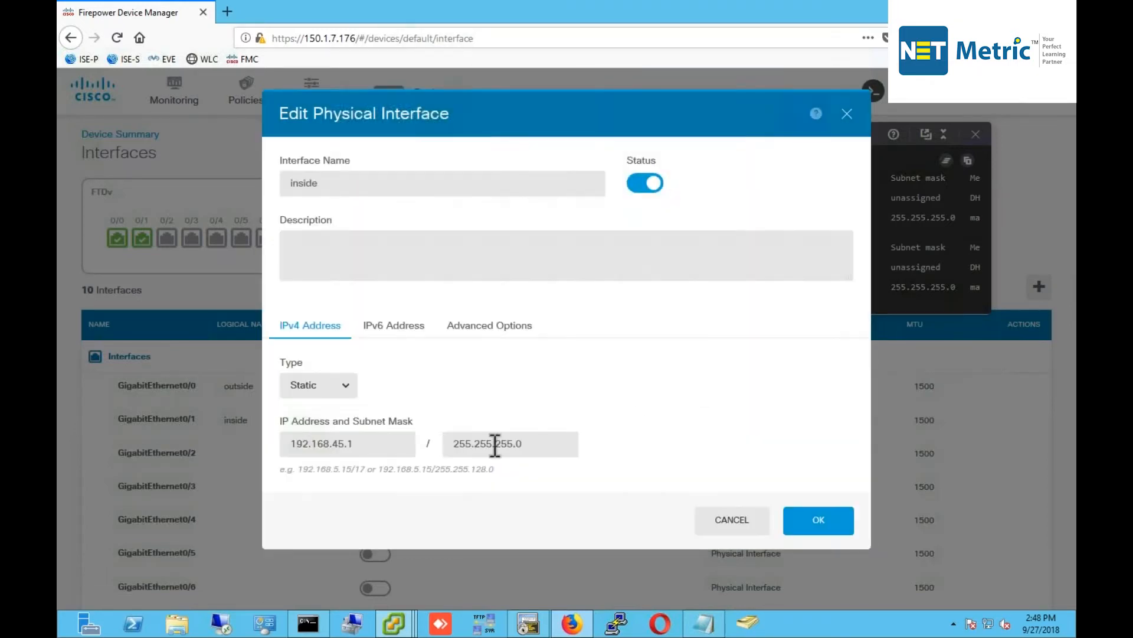
left_click_drag(171, 415, 171, 415)
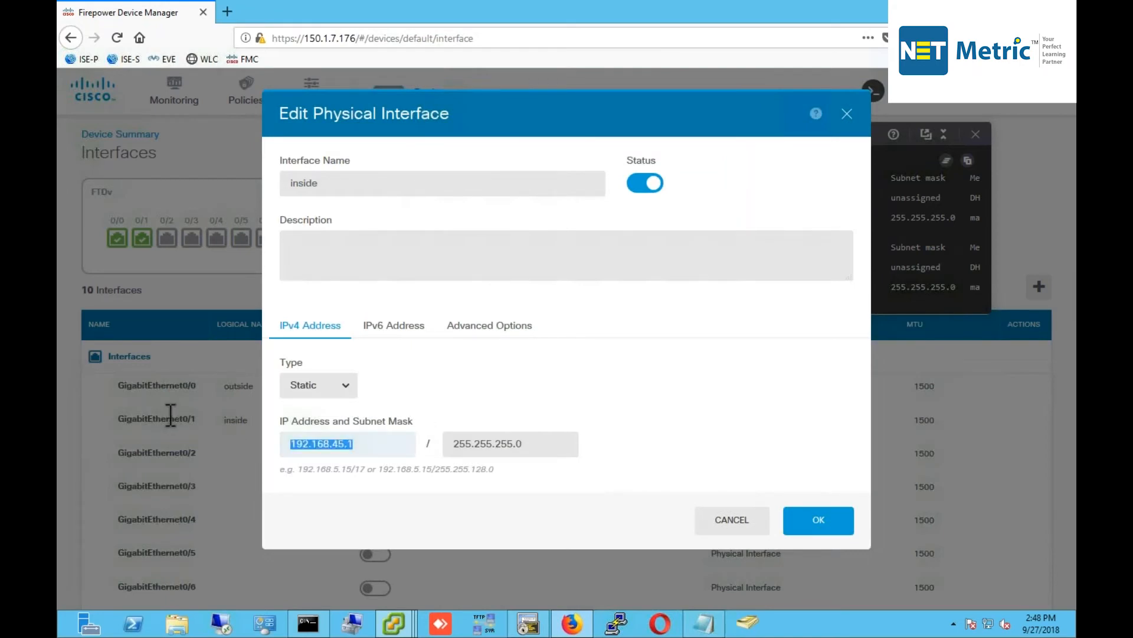
type("10.1.1")
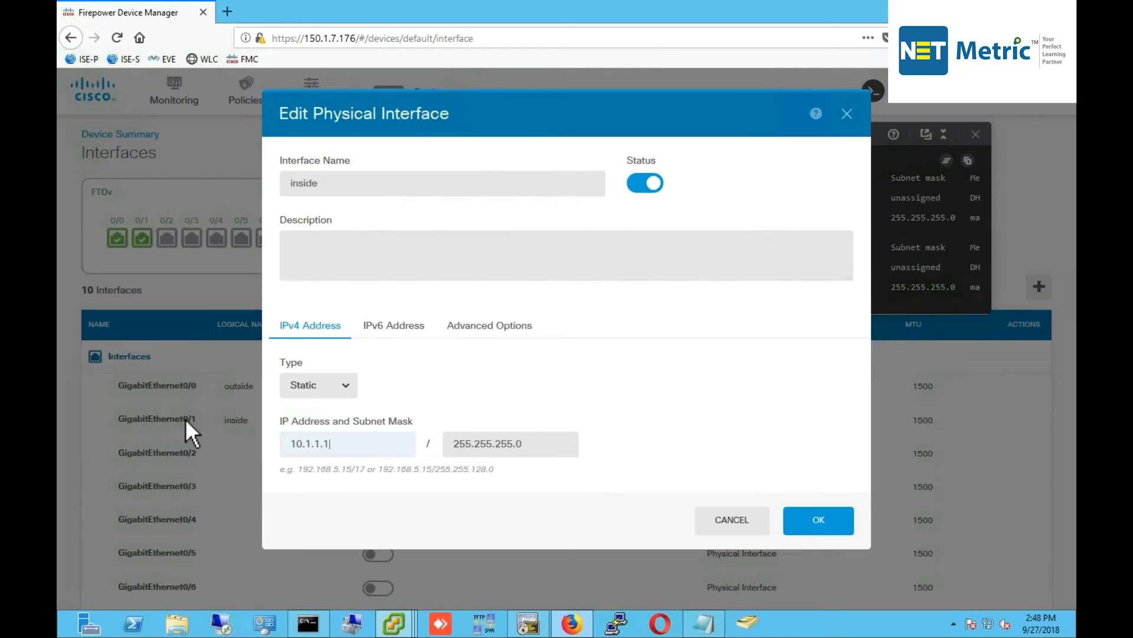
key("Tab")
type("255")
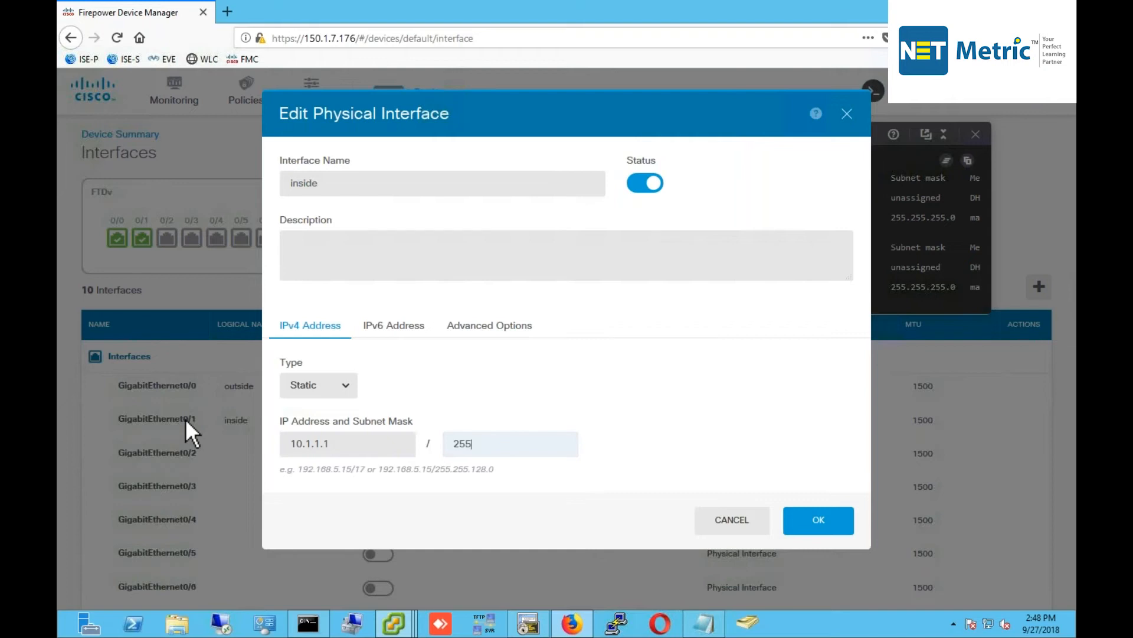
type(".255.255.0")
key("Return")
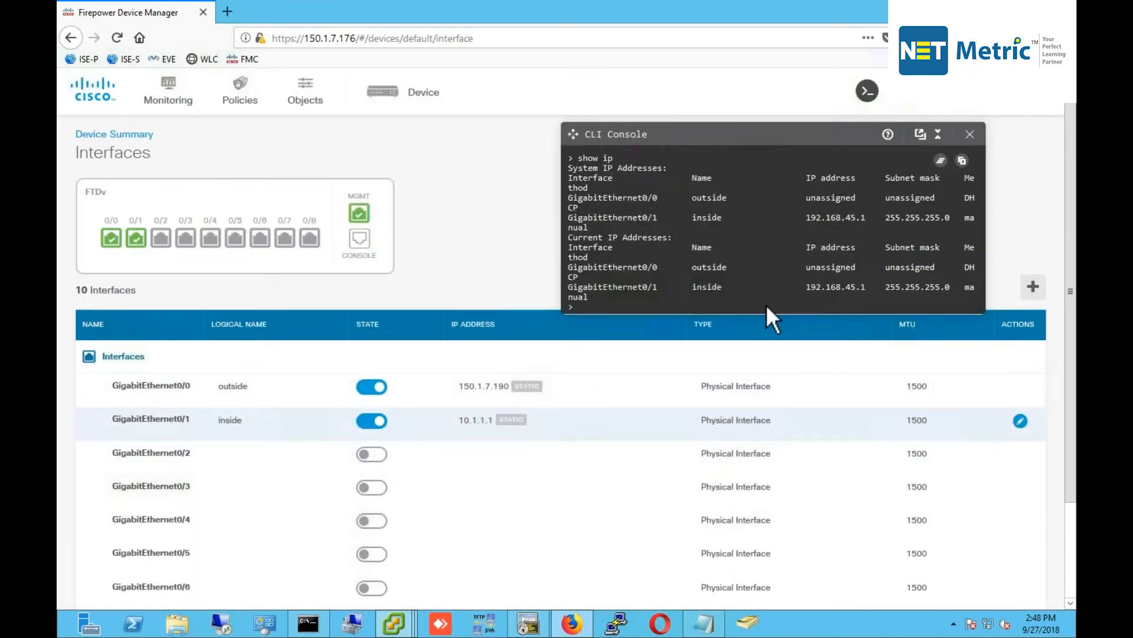
Rerun show ip and deploy the interface and DHCP server changes to the device.
key("Up")
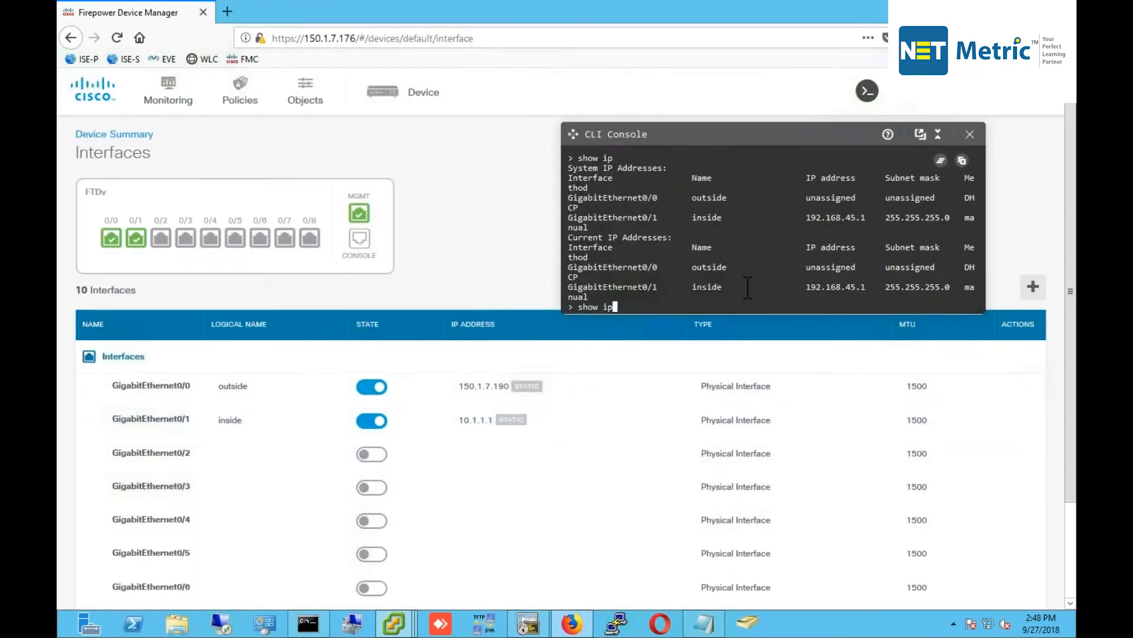
key("Return")
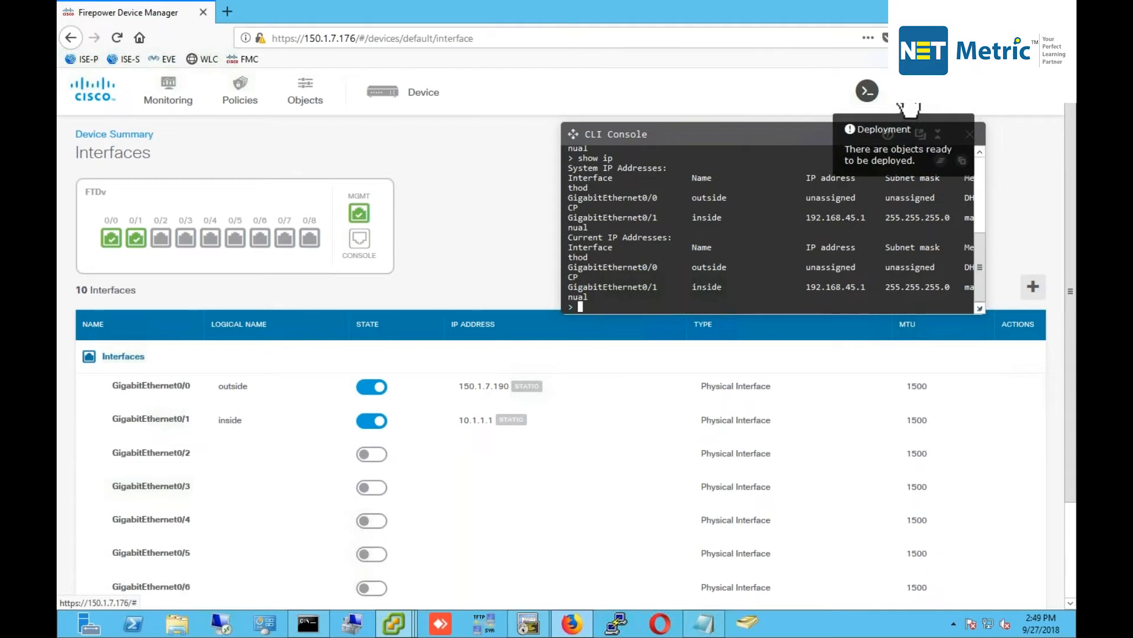
left_click(909, 107)
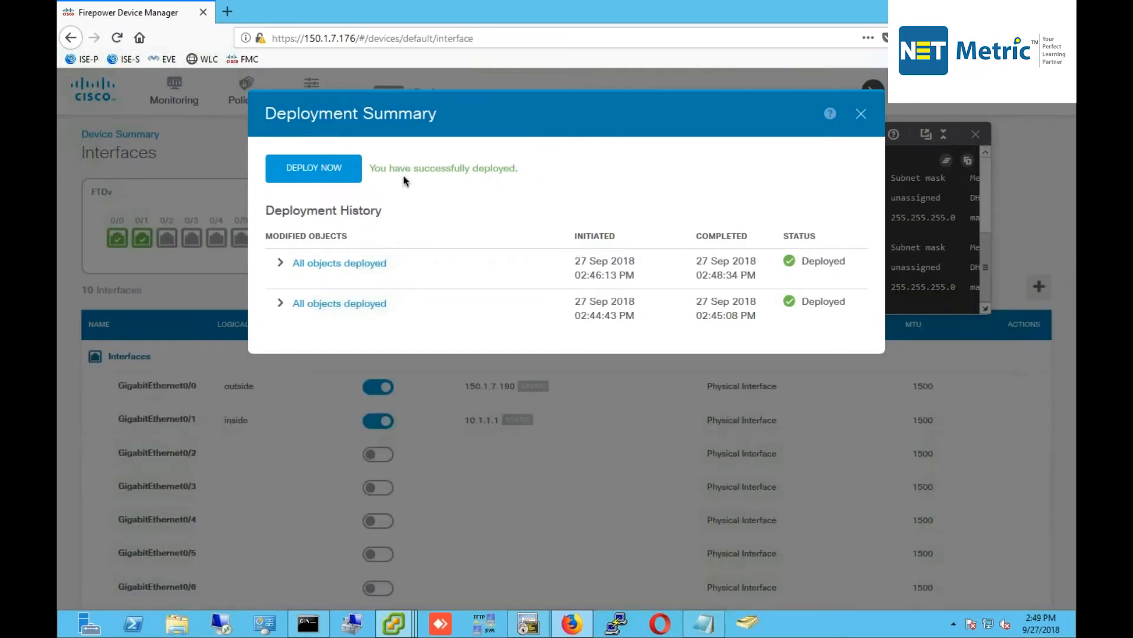
left_click(319, 172)
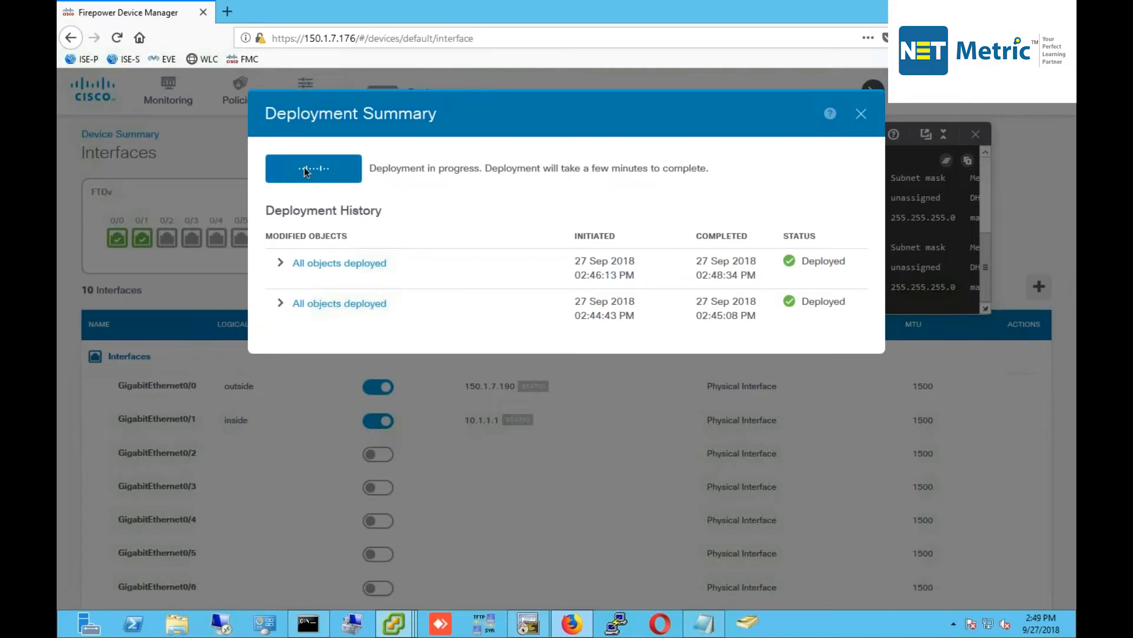
left_click_drag(551, 169, 639, 160)
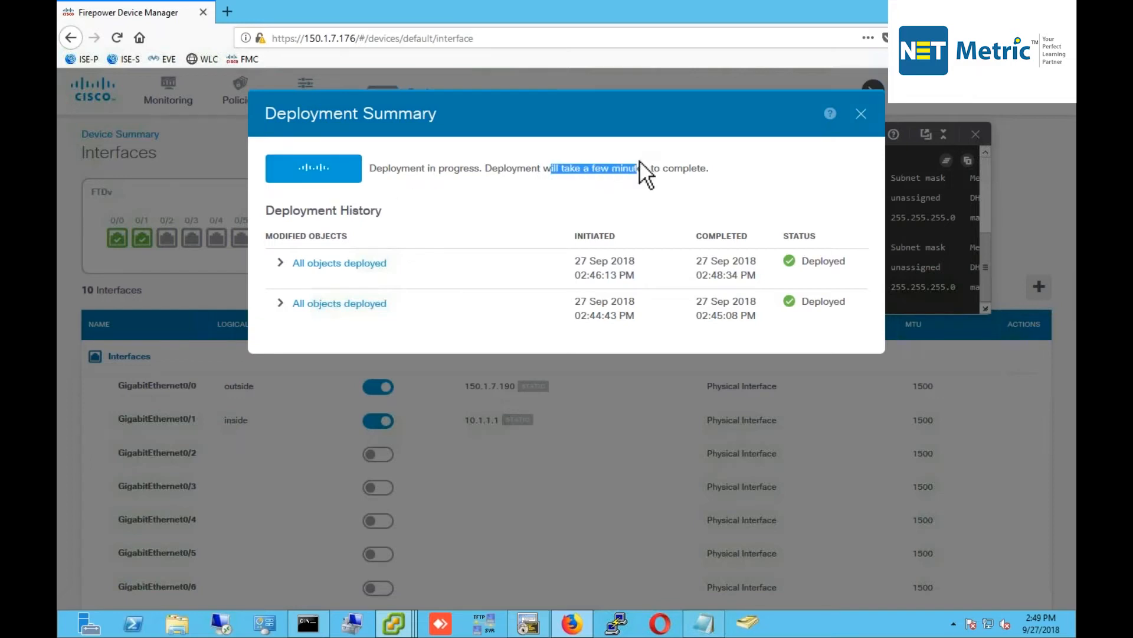
left_click(632, 163)
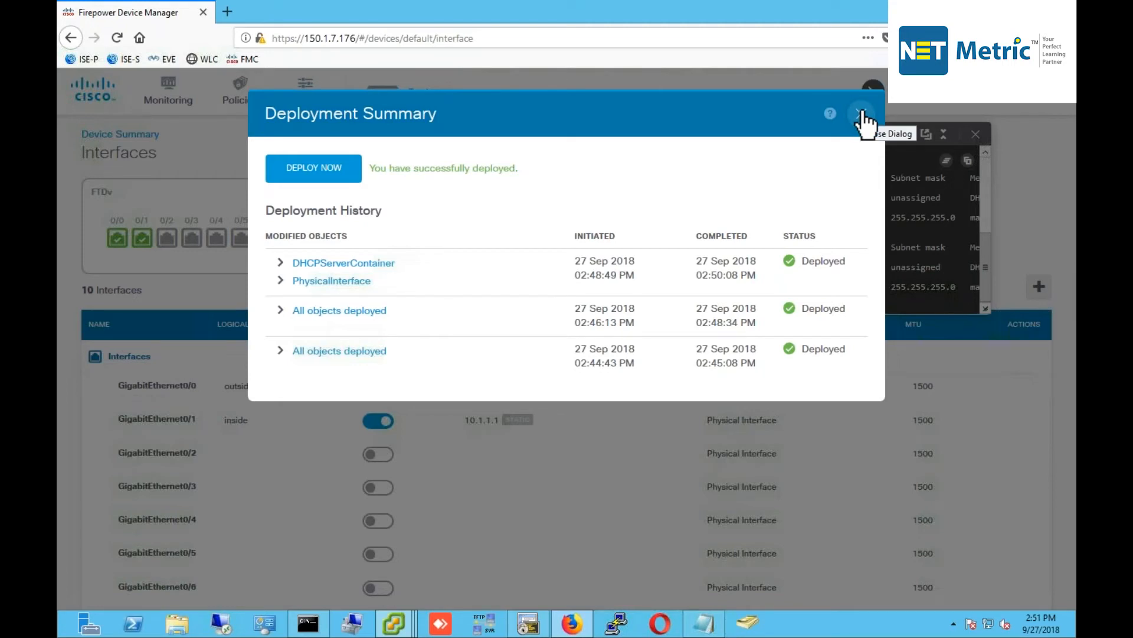
left_click(324, 176)
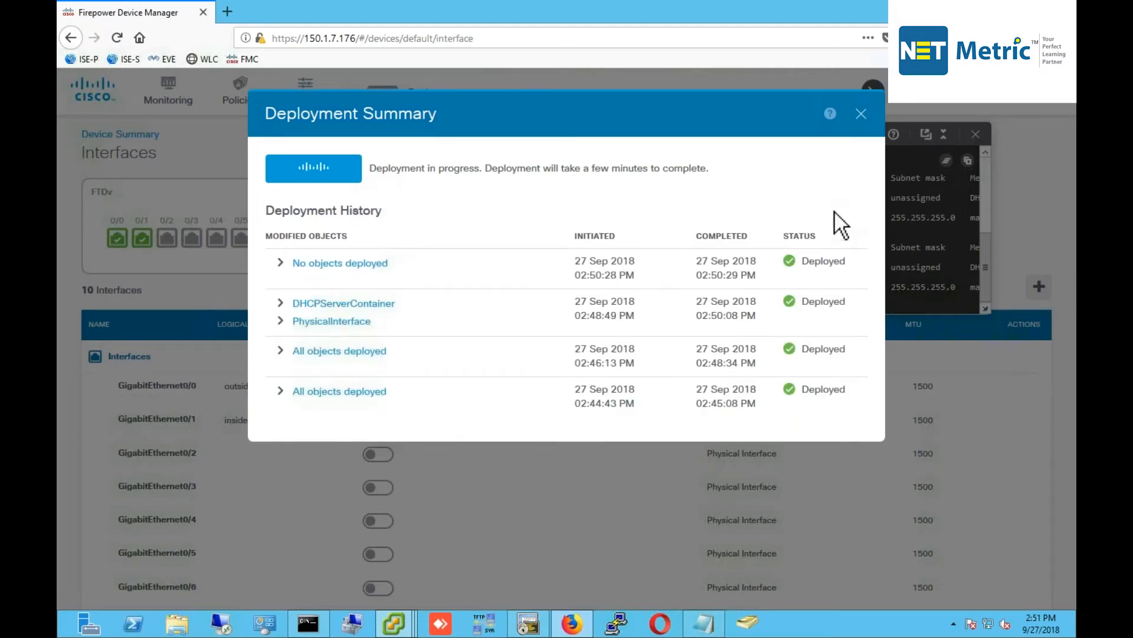
left_click(529, 621)
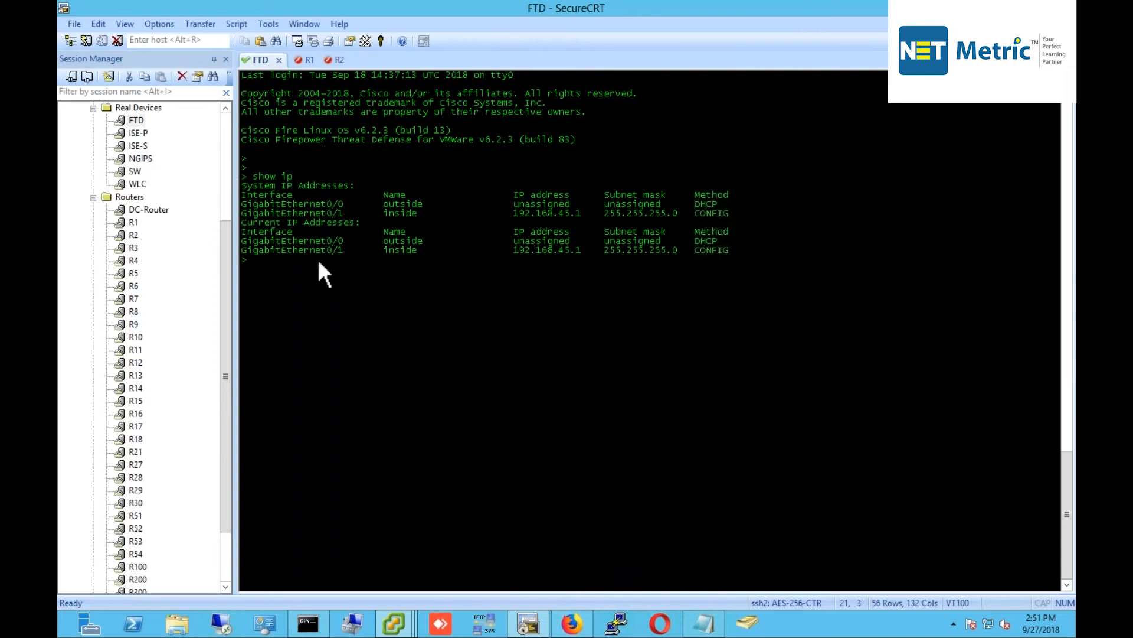
Rerun show ip on the FTD and highlight outside 150.1.7.190 and inside 10.1.1.1.
key("Up")
key("Return")
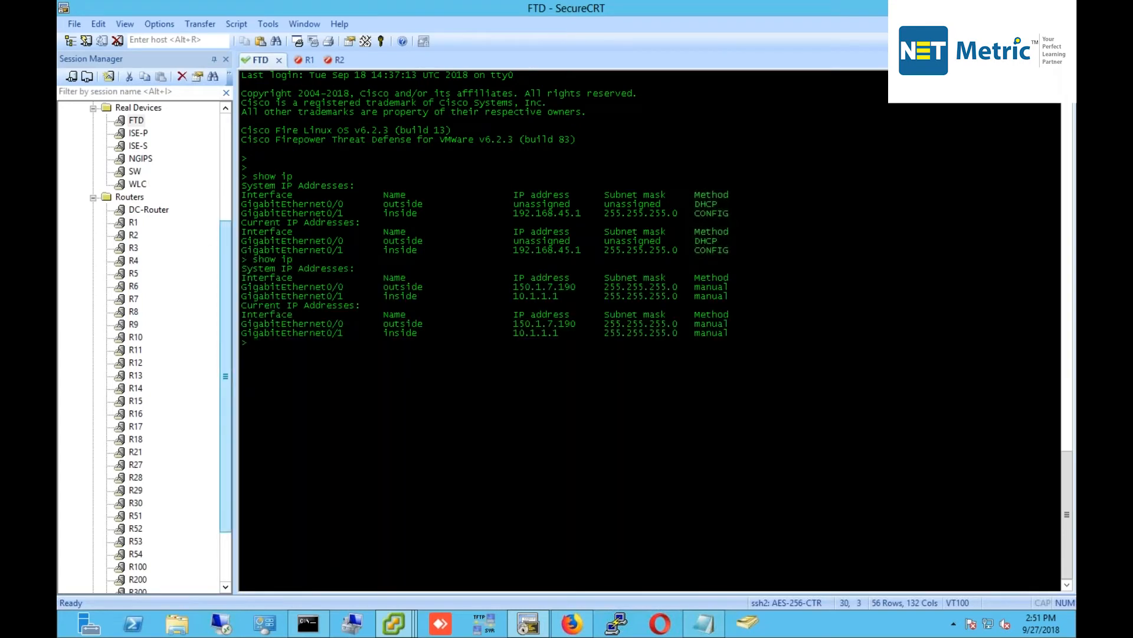
left_click_drag(249, 285, 558, 290)
left_click_drag(715, 289, 734, 331)
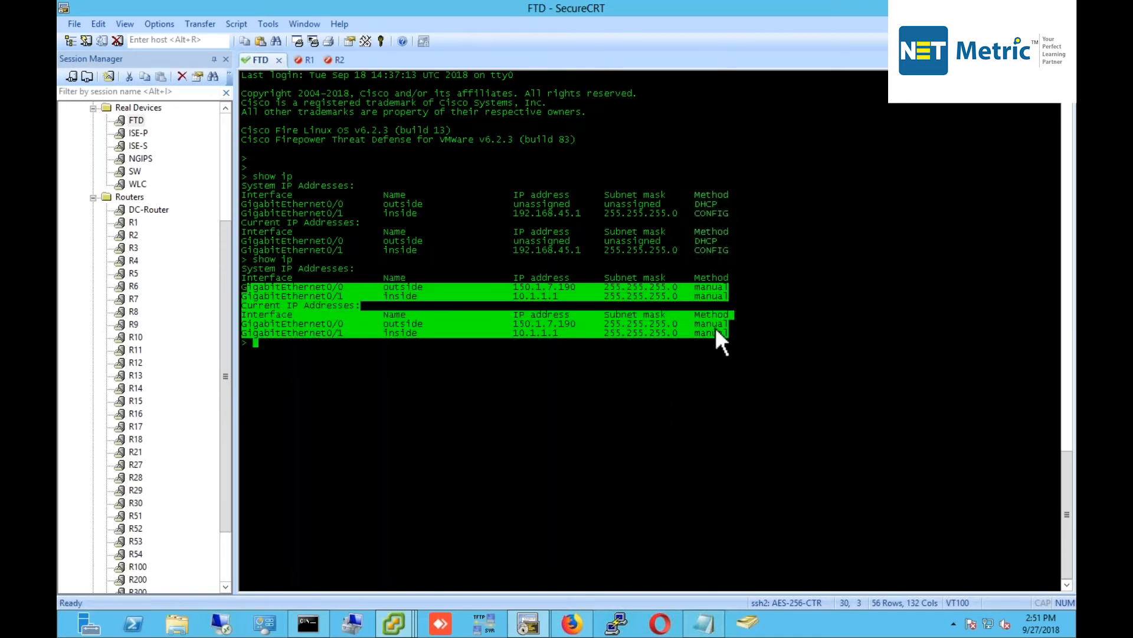
left_click(339, 288)
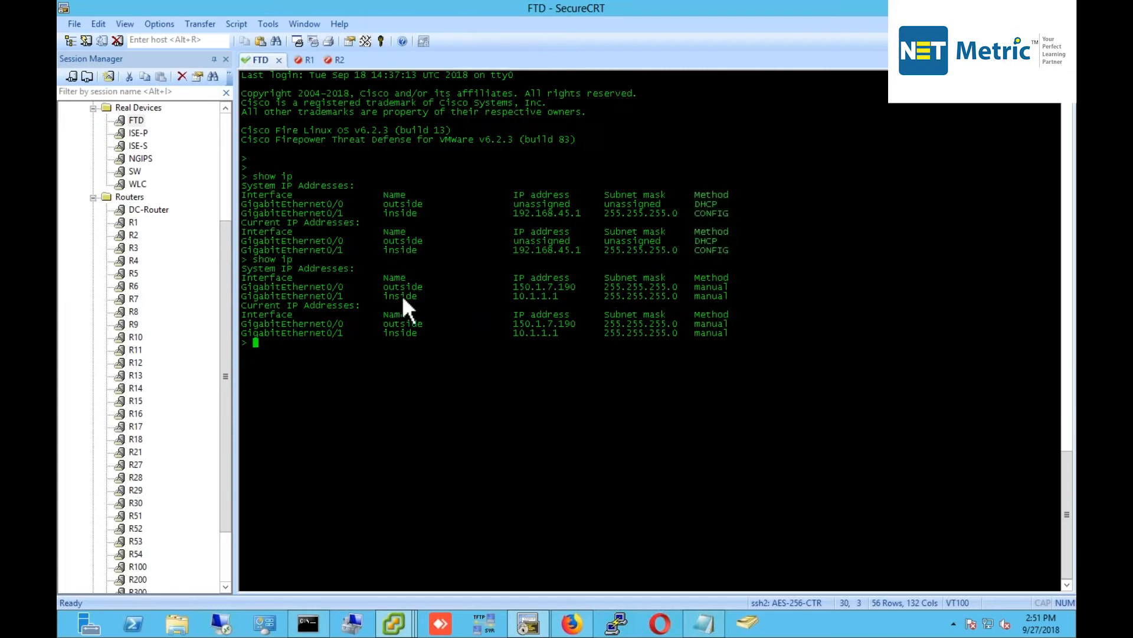
mouse_move(377, 287)
left_mouse_down()
mouse_move(433, 288)
mouse_move(373, 296)
left_mouse_up()
left_click_drag(420, 341, 419, 329)
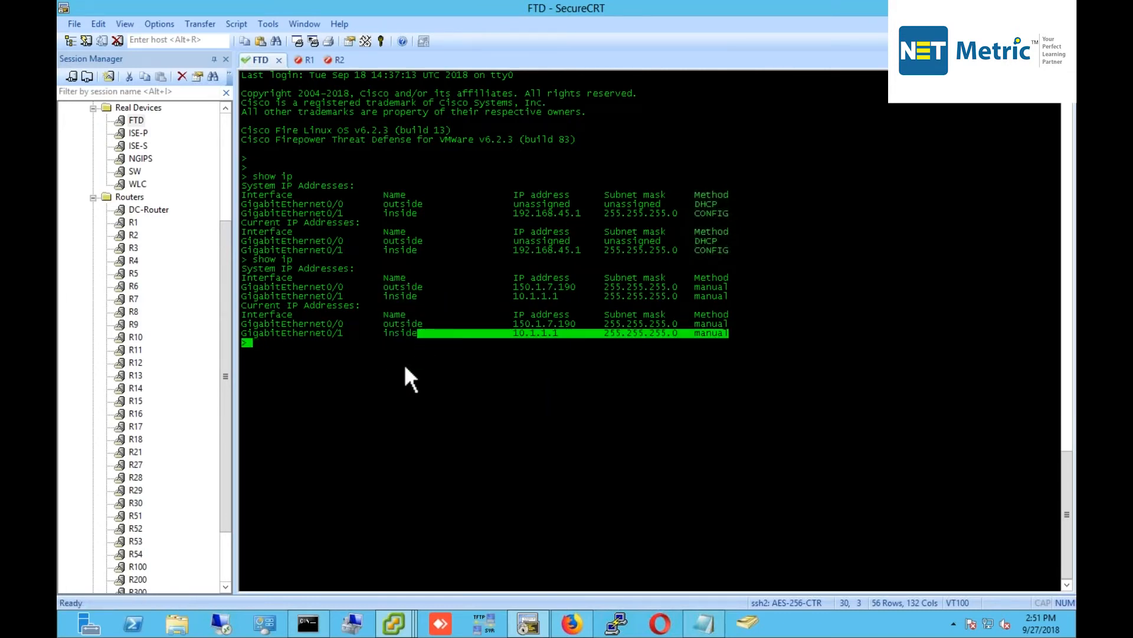
Bring the Client-PC2 virtual machine console to the front.
left_click(413, 405)
mouse_move(394, 623)
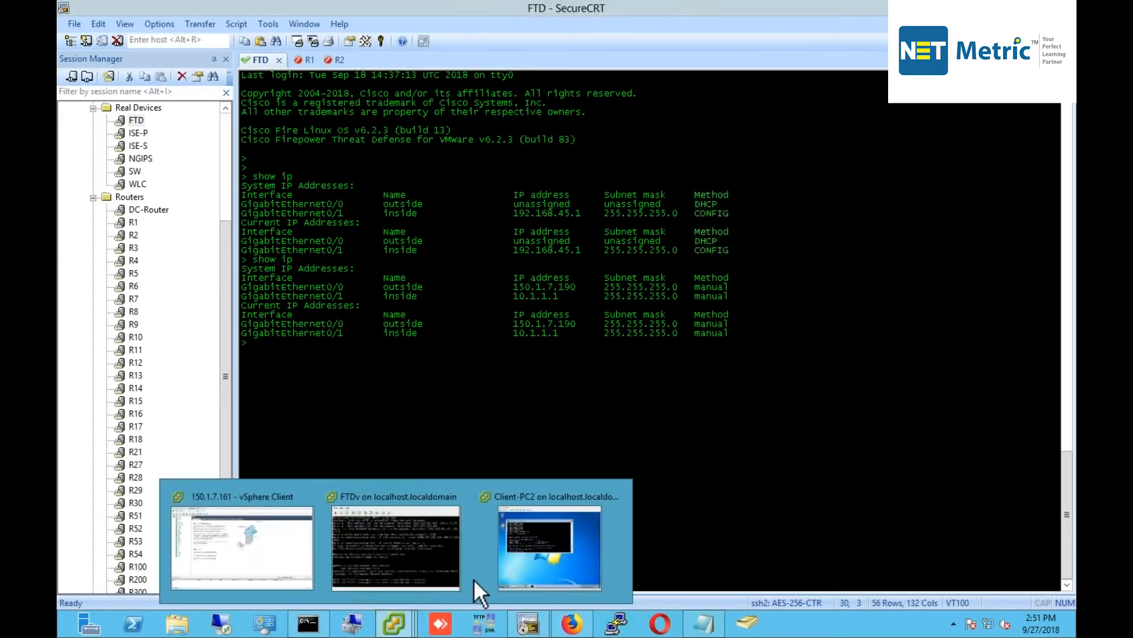
left_click(542, 544)
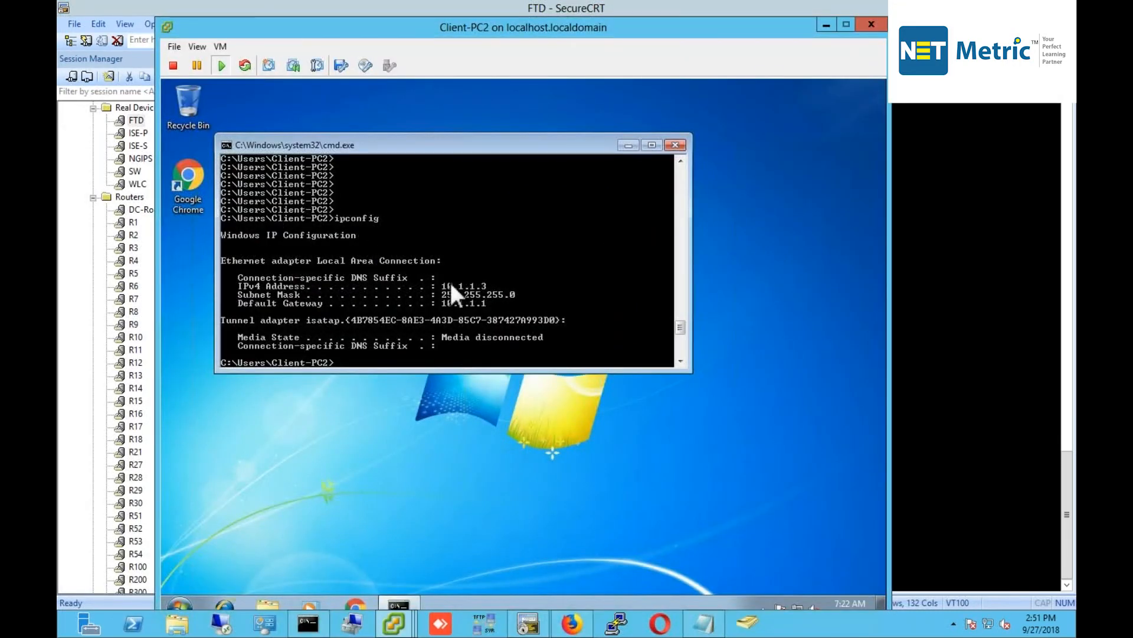
Run a continuous ping 10.1.1.1 -t from Client-PC2, stopping it after 5 of 5 replies.
type("ping 10.1.1.1 -t")
key("Return")
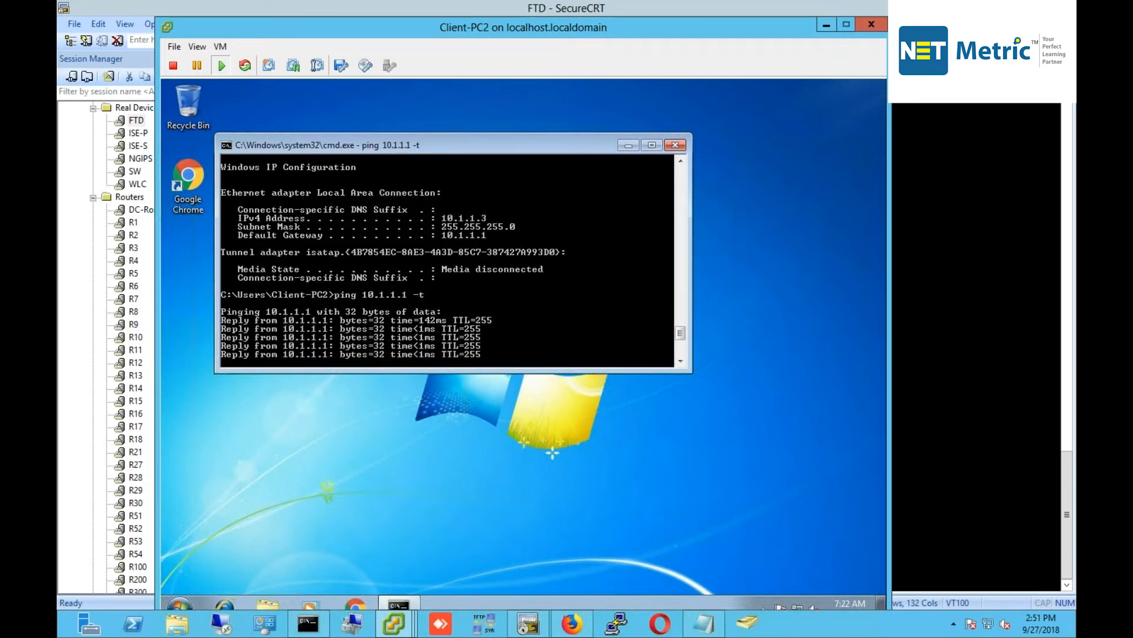
key("ctrl+c")
key("Return")
key("Return")
key("Return")
key("Return")
key("Return")
key("Return")
key("Return")
key("Return")
key("Return")
key("Return")
key("Return")
key("Return")
key("Return")
key("Return")
key("Return")
key("Return")
key("Return")
key("Return")
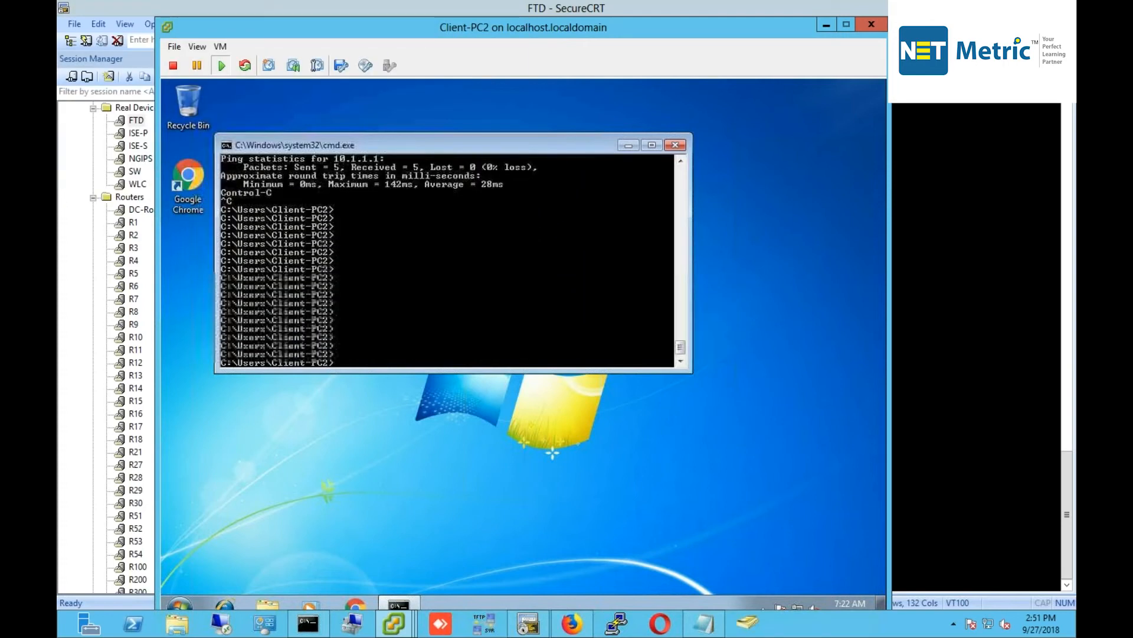
key("Return")
key("Return")
key("Return")
key("Return")
key("Return")
key("Return")
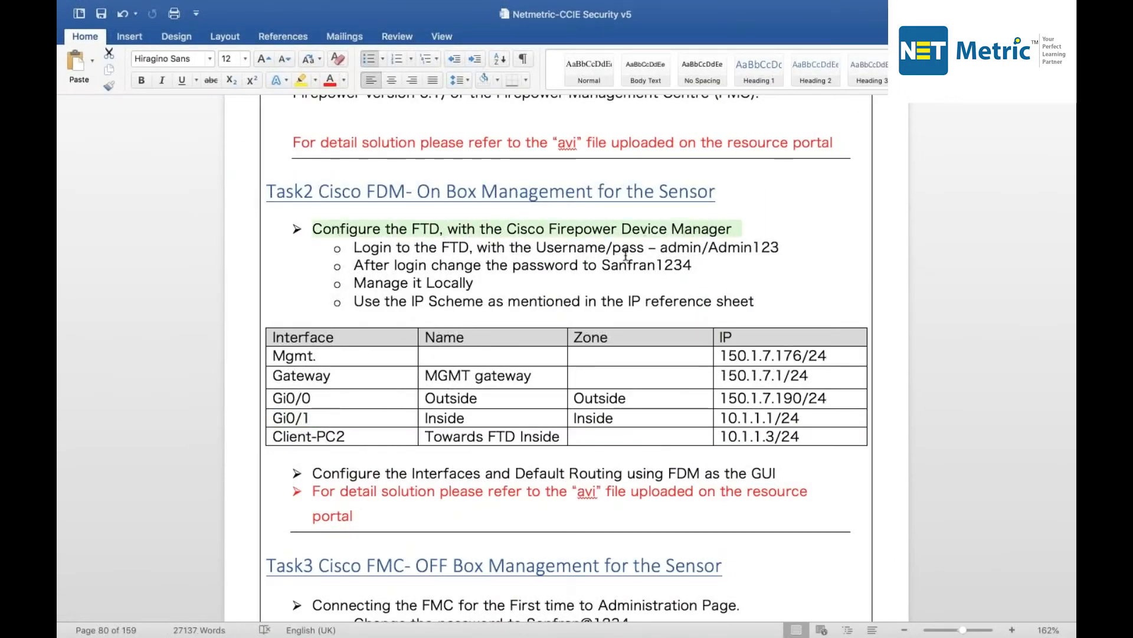
Select the login username, initial and new passwords, and 'Locally' in the Task2 notes.
double_click(679, 247)
left_click(739, 248)
double_click(739, 247)
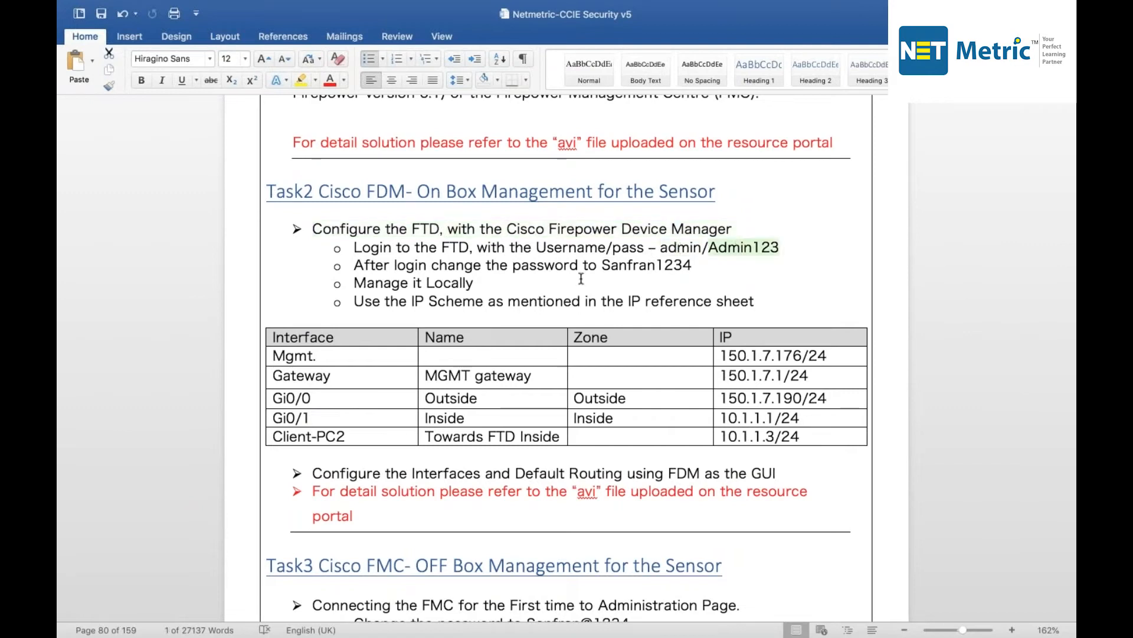
double_click(626, 266)
double_click(466, 284)
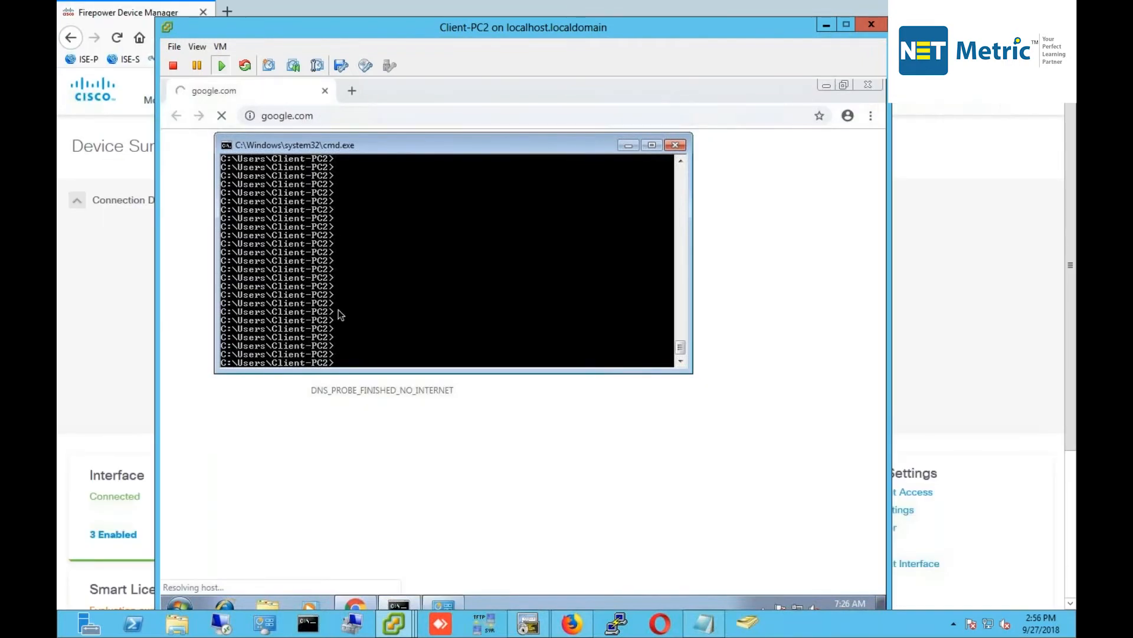
Ping the FTD inside address 10.1.1.1 from Client-PC2 and stop it.
type("ping 10.1.1.1")
key("Return")
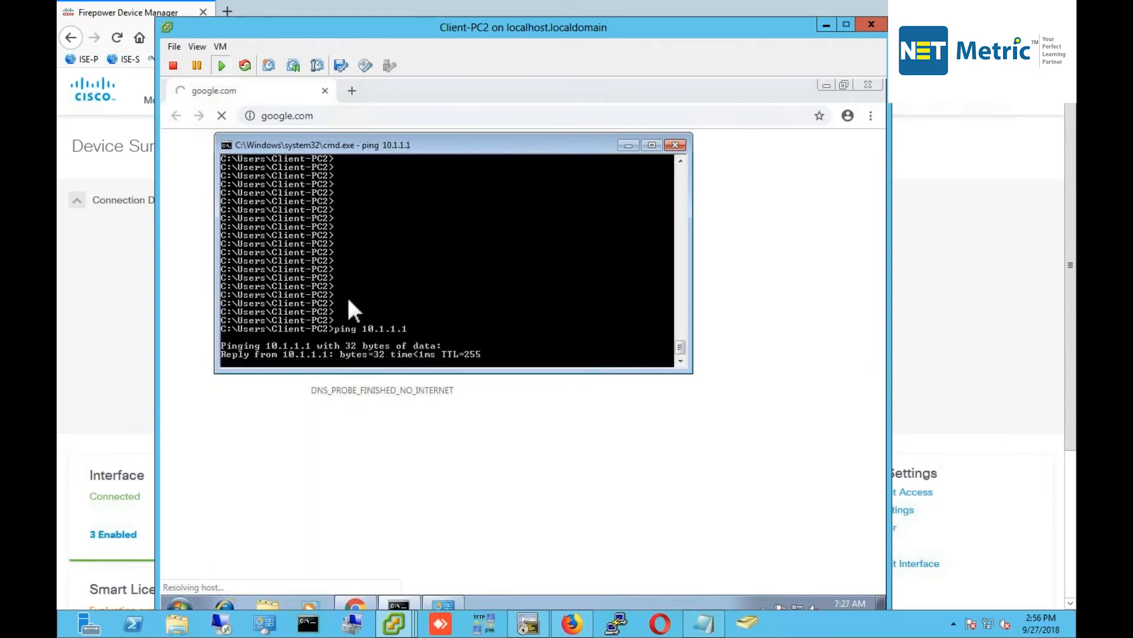
key("ctrl+c")
Ping the gateway 150.1.7.1 from Client-PC2 and stop it after replies.
type("p")
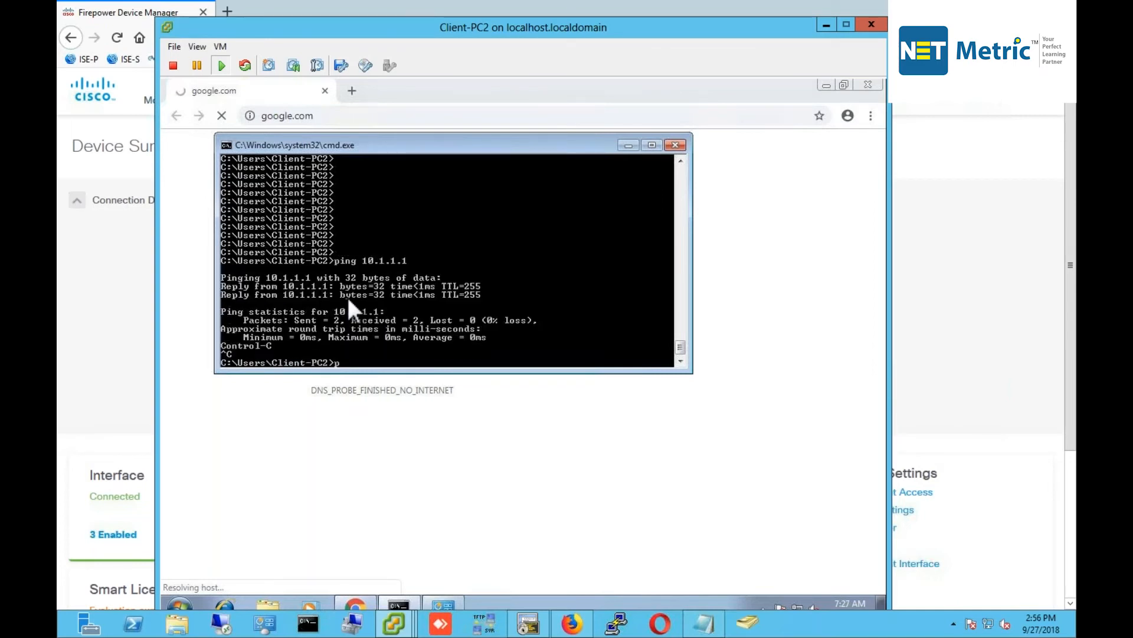
type("ing 150.1.7.")
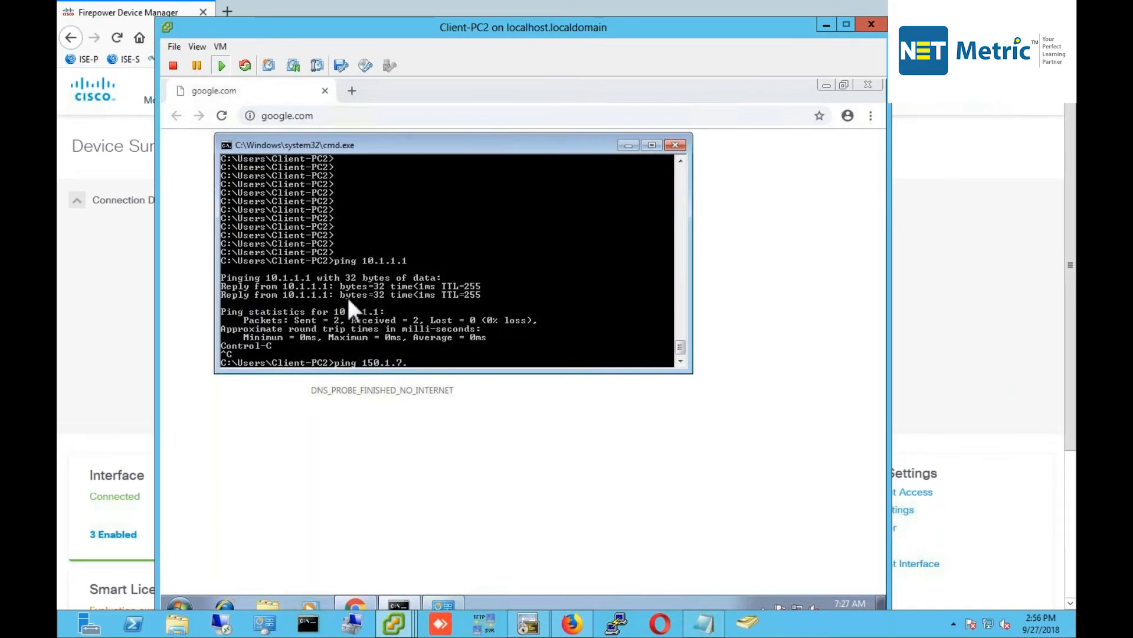
type("1")
key("Return")
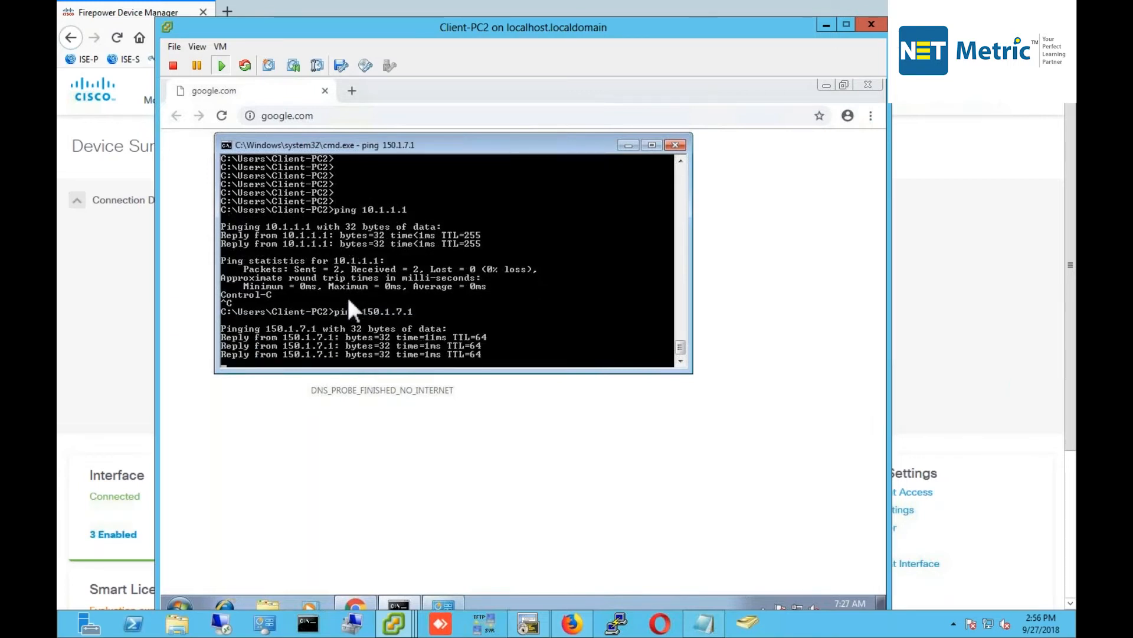
key("ctrl+c")
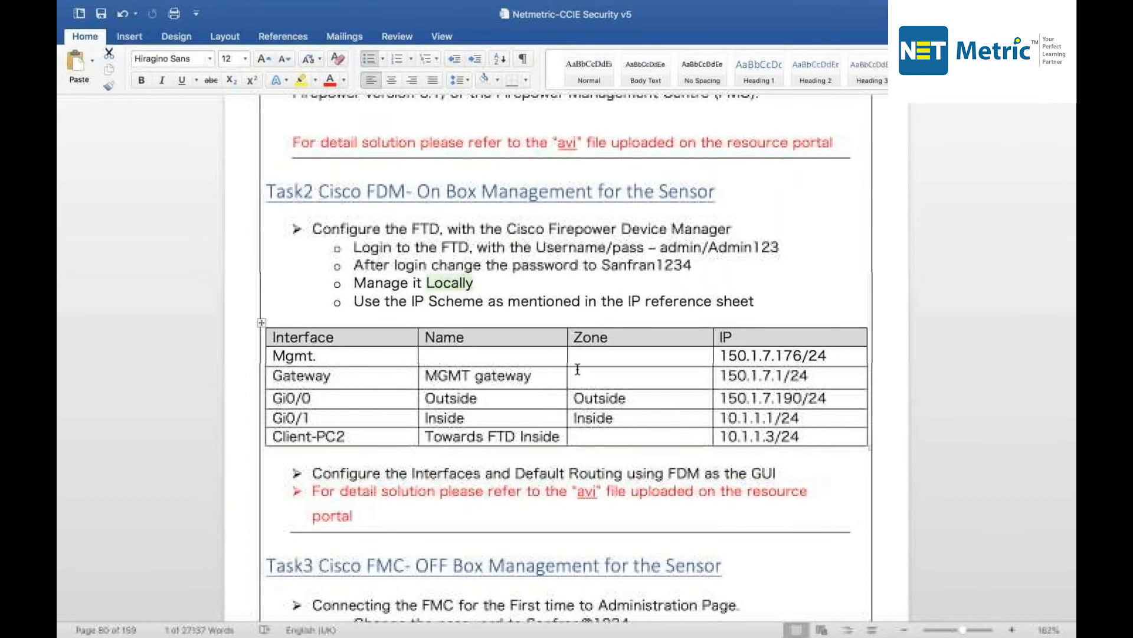
Scroll the Word document back to the Lab-2.1 introduction and NGFW topology diagram.
scroll(804, 102, "up", 10)
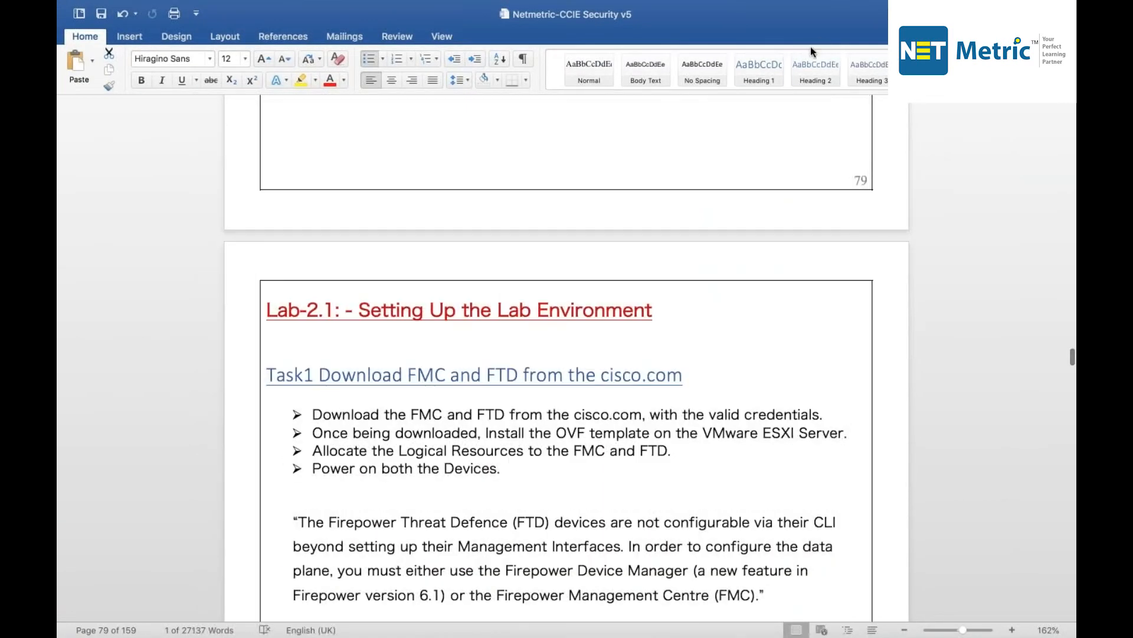
scroll(703, 491, "up", 10)
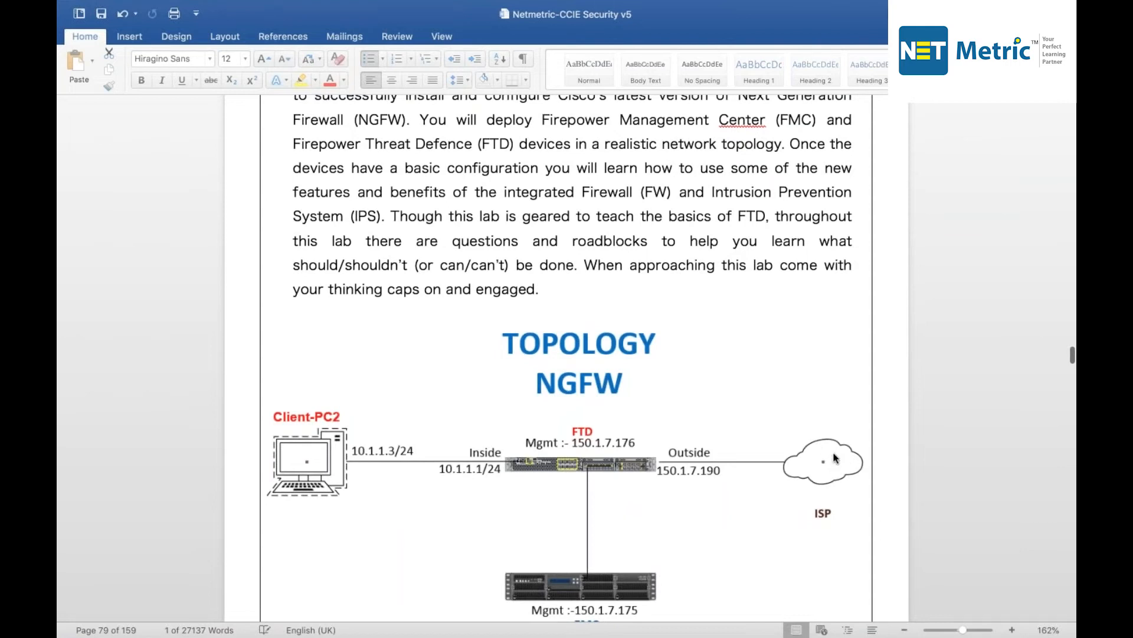
scroll(782, 462, "down", 1)
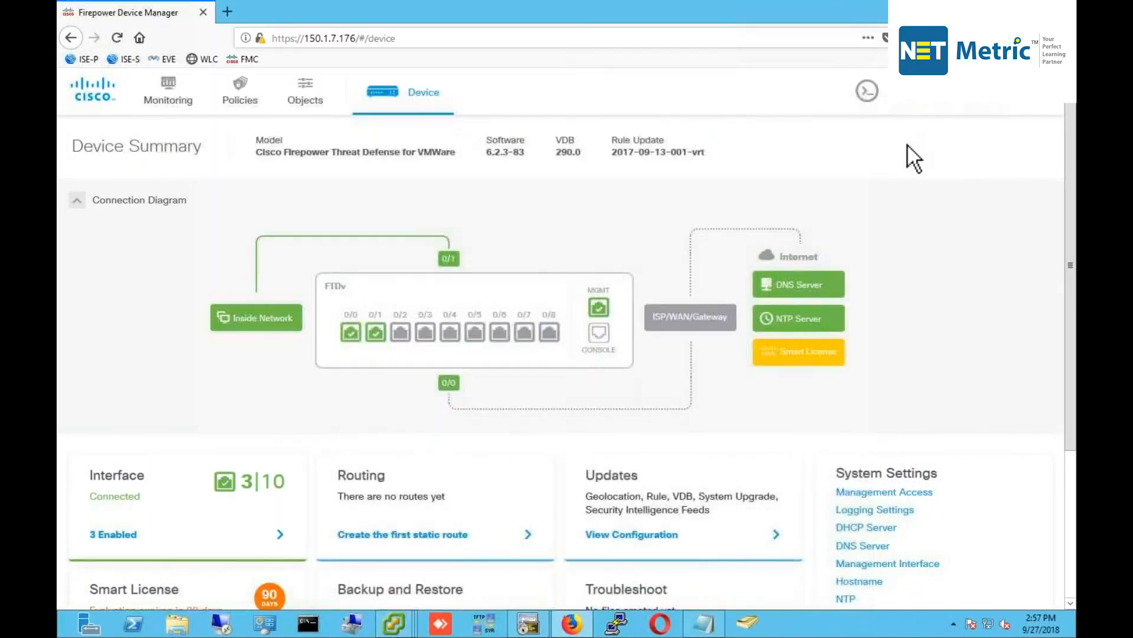
Run show interface in FDM's built-in CLI Console.
left_click(867, 92)
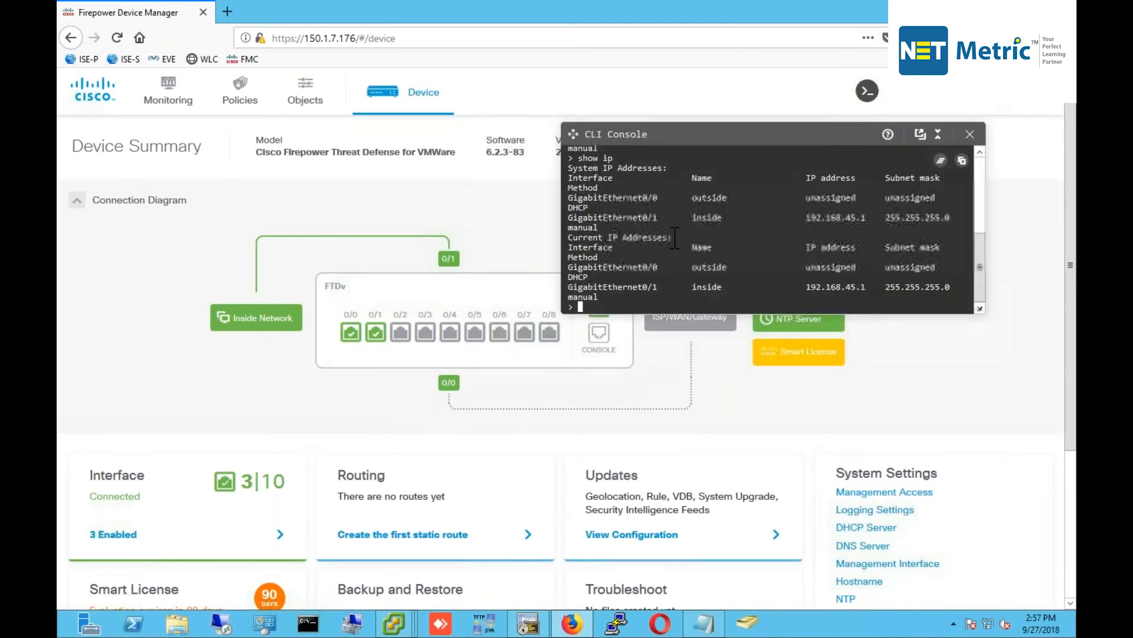
key("Return")
key("Return")
key("Return")
key("Return")
key("Return")
key("Return")
type("show")
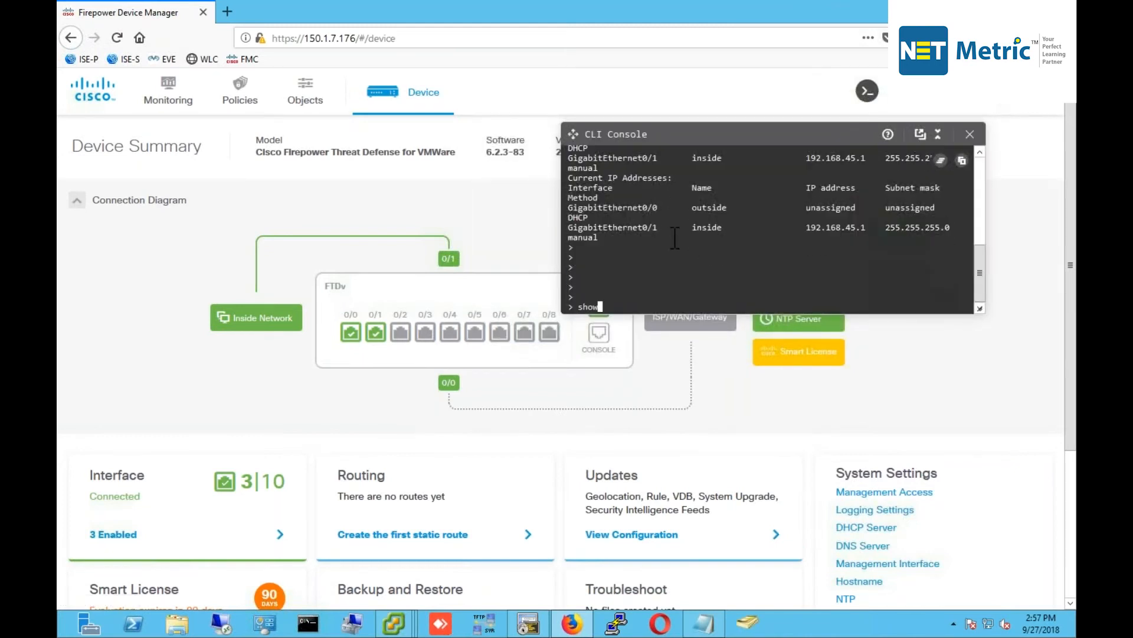
type(" interface")
key("Return")
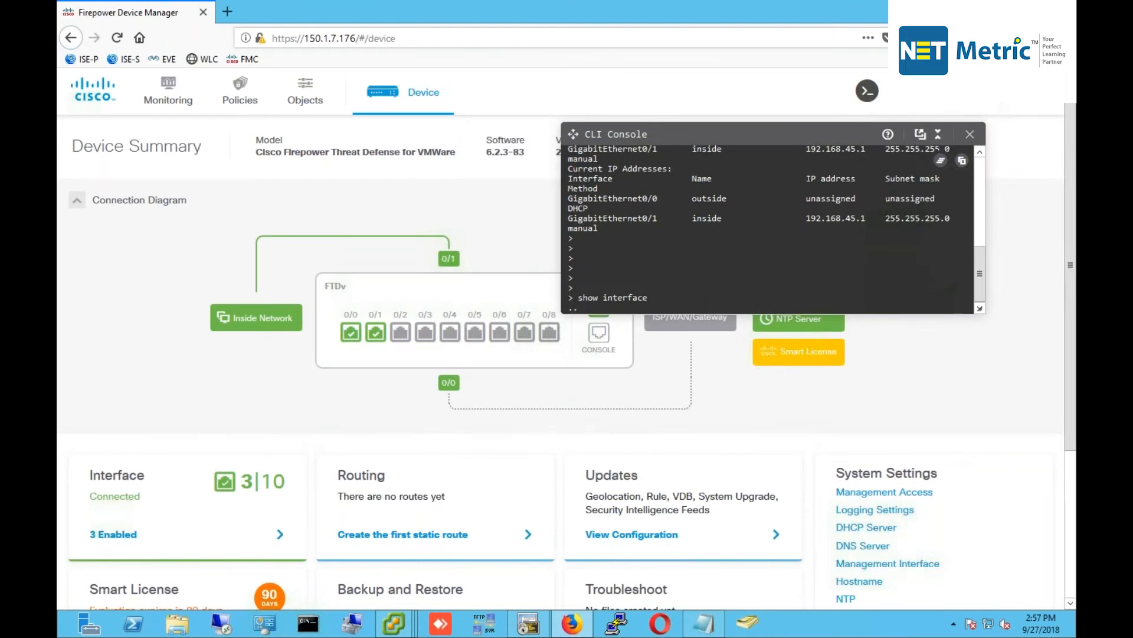
Pop out and maximize the console, rerun show interface, and highlight the outside interface status.
left_click(920, 134)
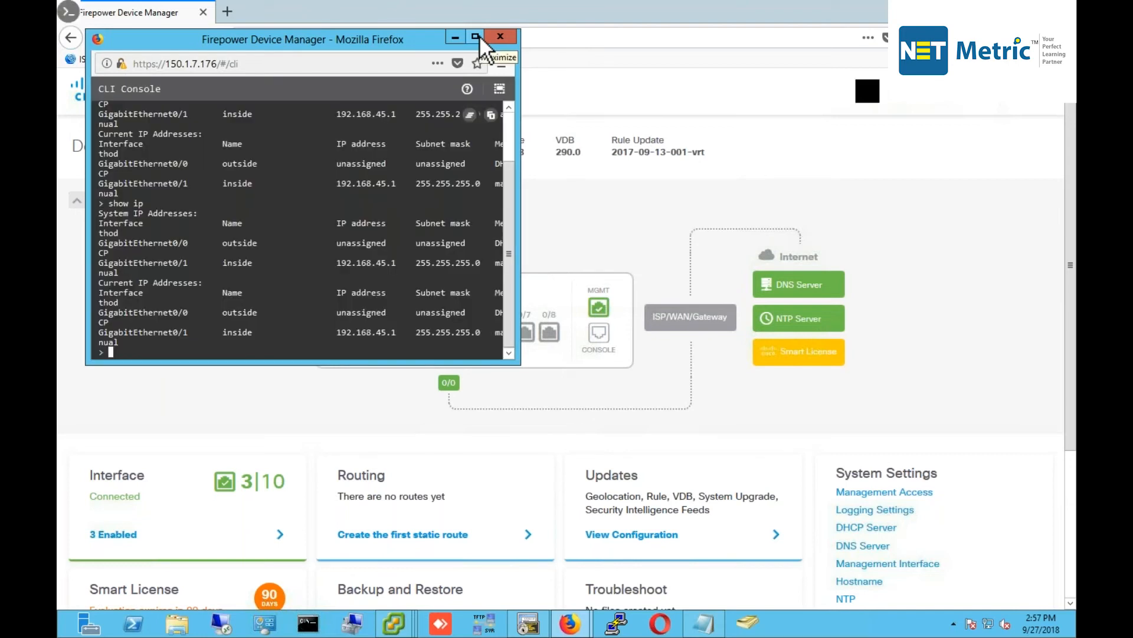
left_click(475, 36)
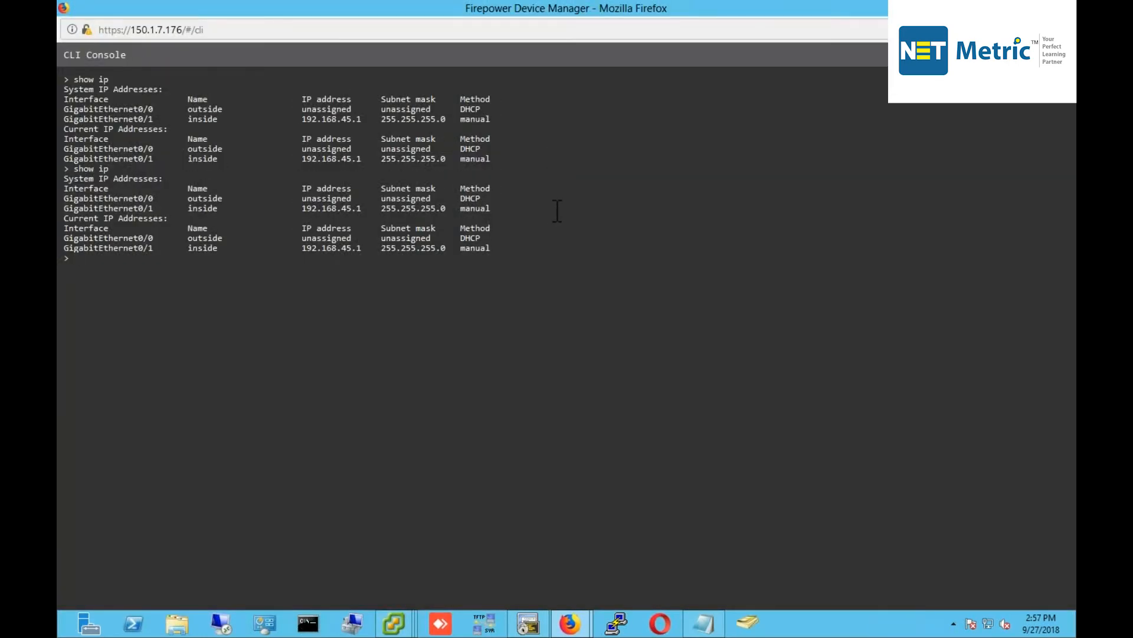
key("Up")
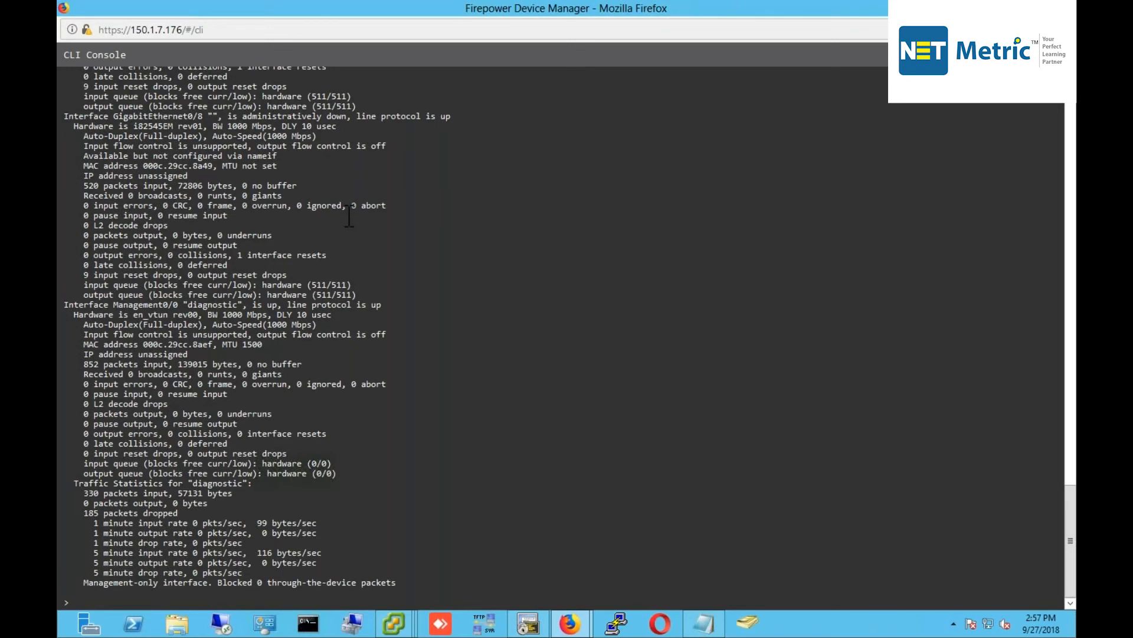
scroll(348, 215, "up", 15)
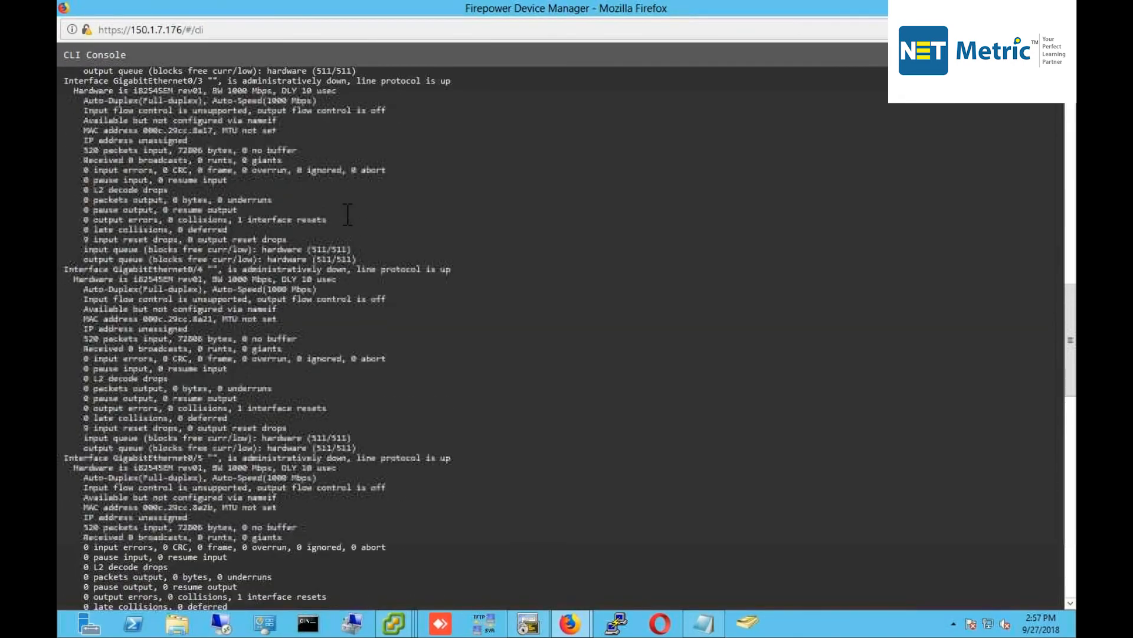
scroll(347, 215, "up", 15)
scroll(346, 214, "up", 4)
scroll(283, 258, "down", 5)
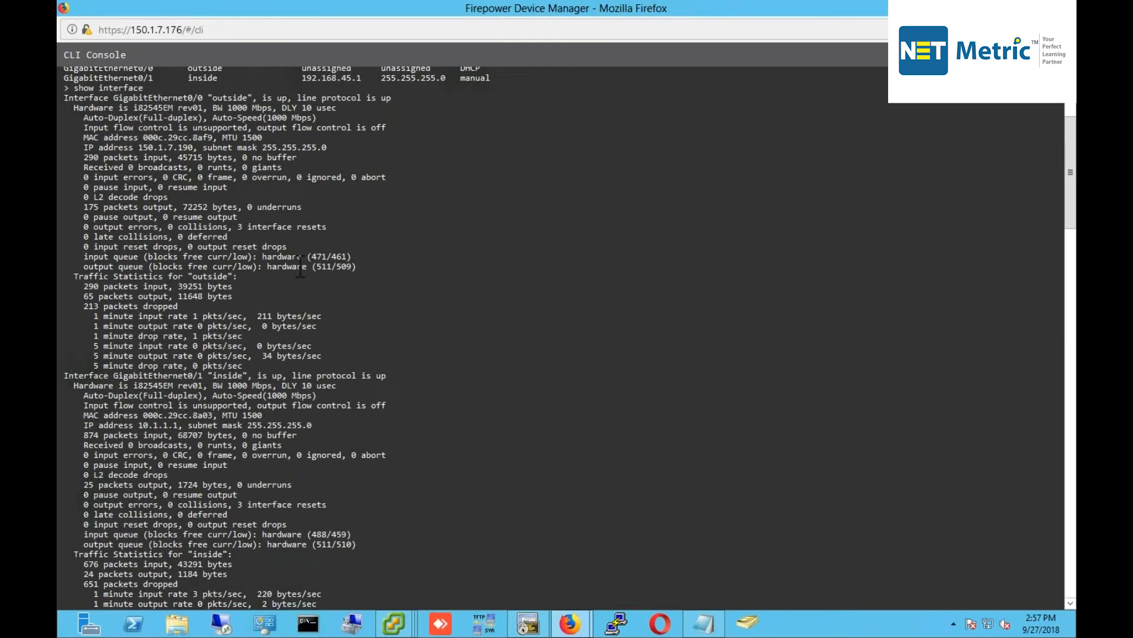
left_click_drag(262, 107, 147, 97)
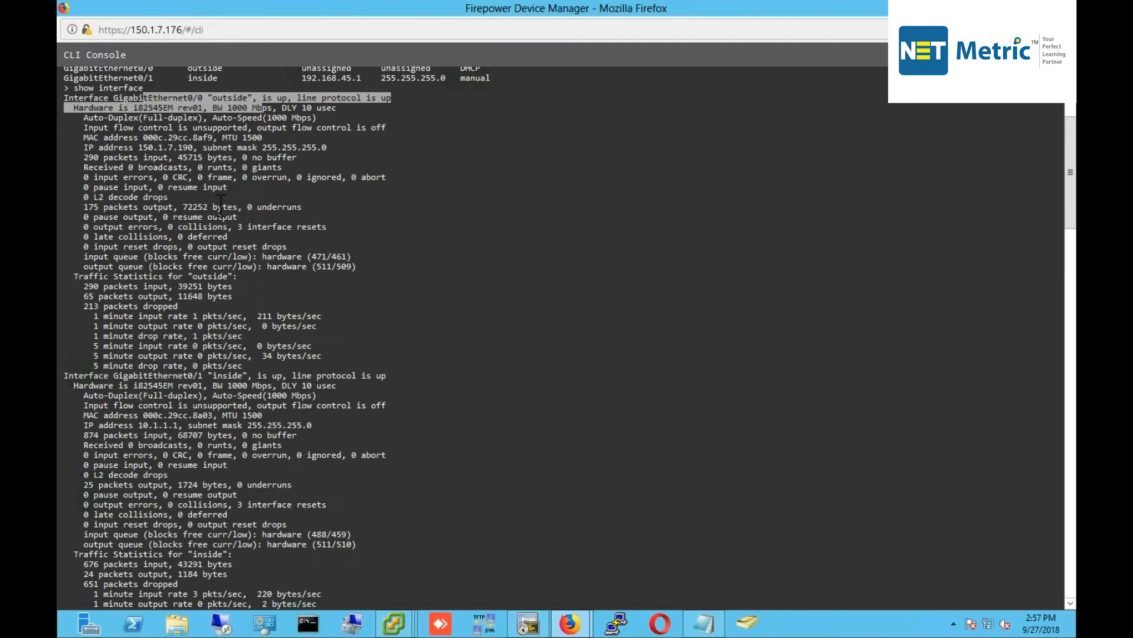
left_click(329, 274)
Enter show run int gi0/0 at the console prompt.
key("Return")
key("Return")
key("Return")
key("Return")
key("Return")
key("Return")
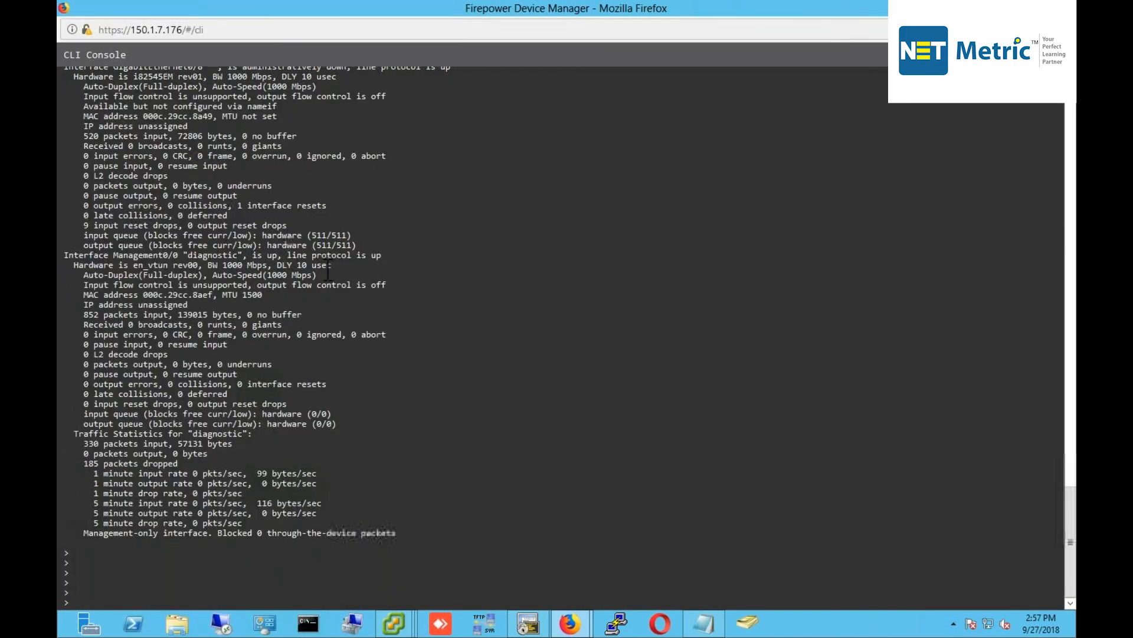
type("wh")
key("BackSpace")
key("BackSpace")
type("show run int gi0/")
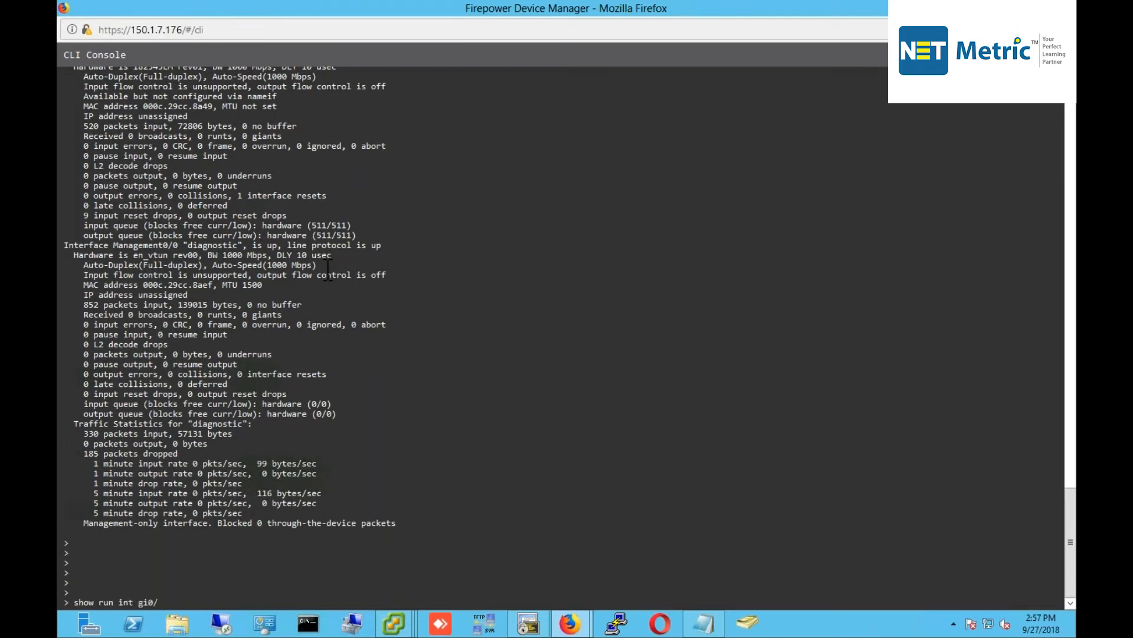
type("0")
key("Return")
key("Up")
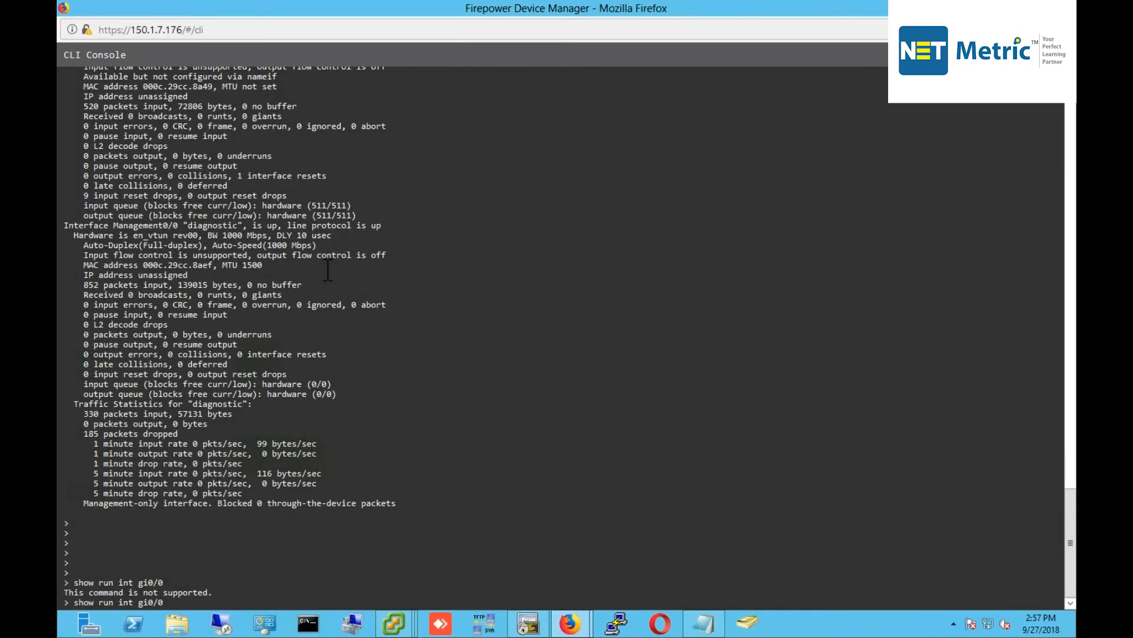
key("BackSpace")
key("BackSpace")
key("BackSpace")
key("BackSpace")
key("BackSpace")
key("BackSpace")
type("n")
key("Tab")
type("inte")
key("Tab")
type("gi")
key("Tab")
key("Return")
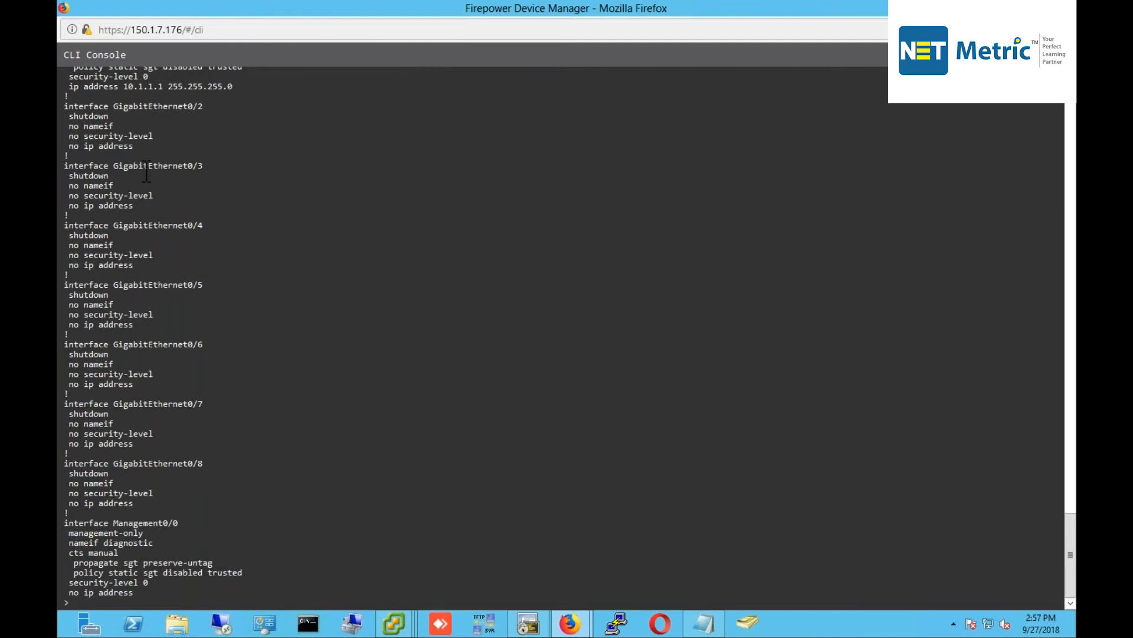
scroll(147, 171, "up", 3)
scroll(147, 171, "up", 3)
scroll(147, 171, "up", 1)
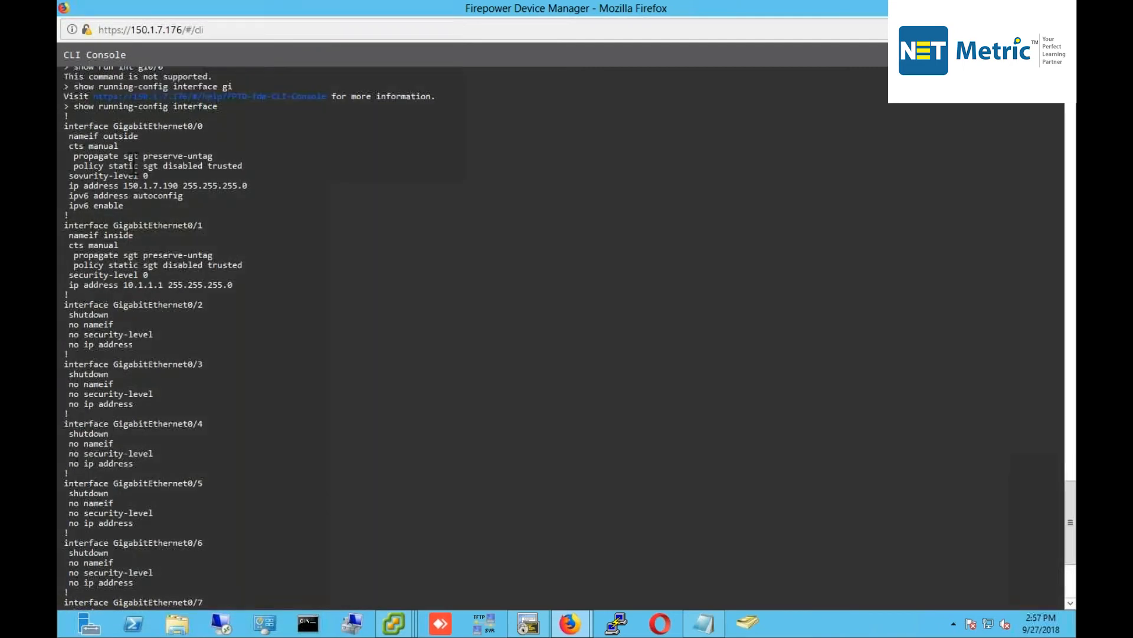
left_click_drag(140, 136, 62, 137)
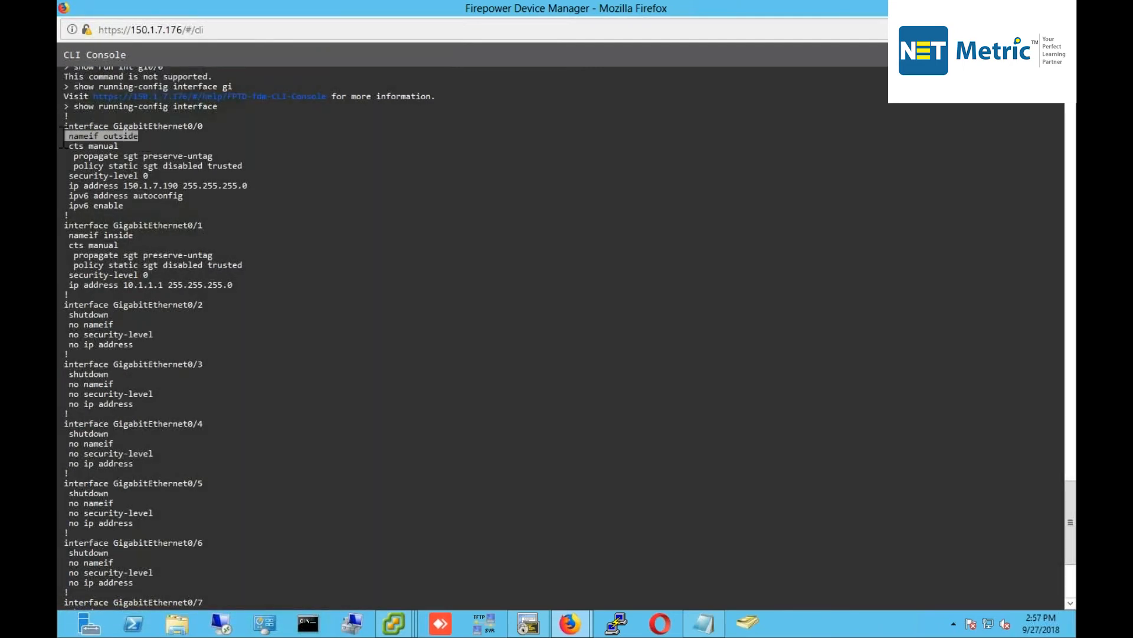
left_click_drag(148, 175, 212, 186)
left_click_drag(134, 235, 65, 235)
left_click_drag(148, 275, 61, 267)
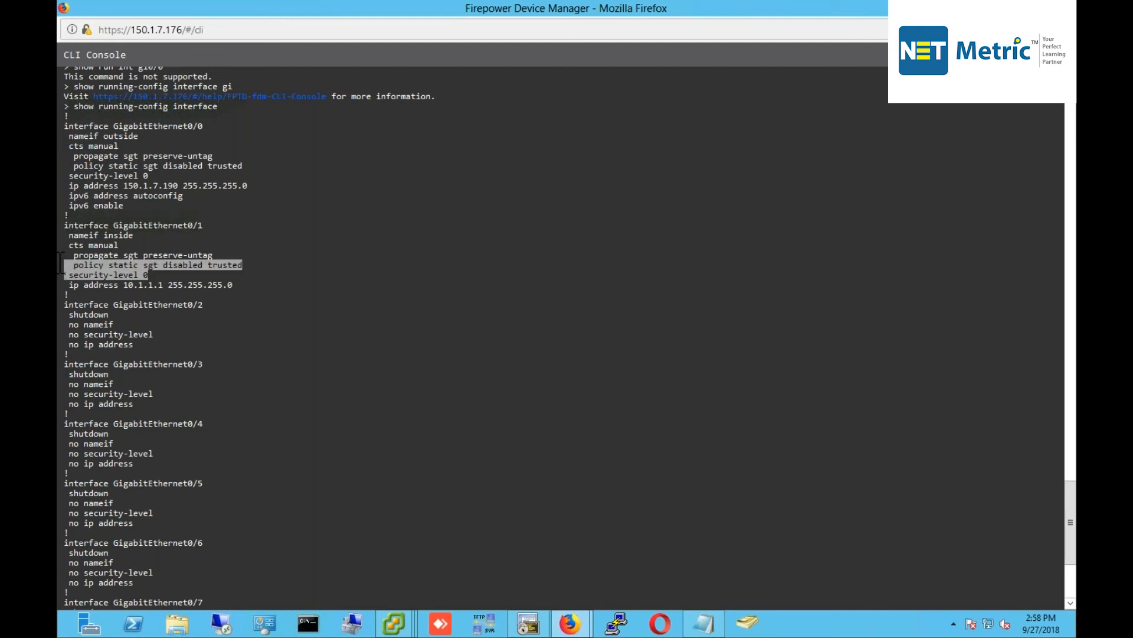
left_click(125, 272)
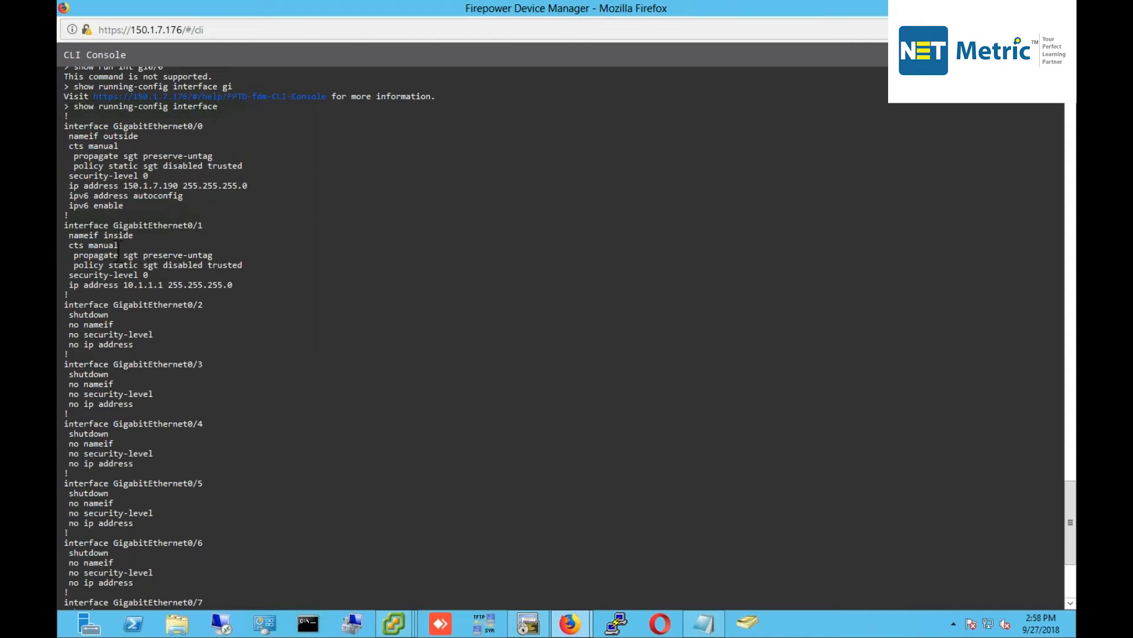
left_click_drag(70, 127, 199, 227)
left_click(153, 262)
left_click_drag(66, 227, 193, 302)
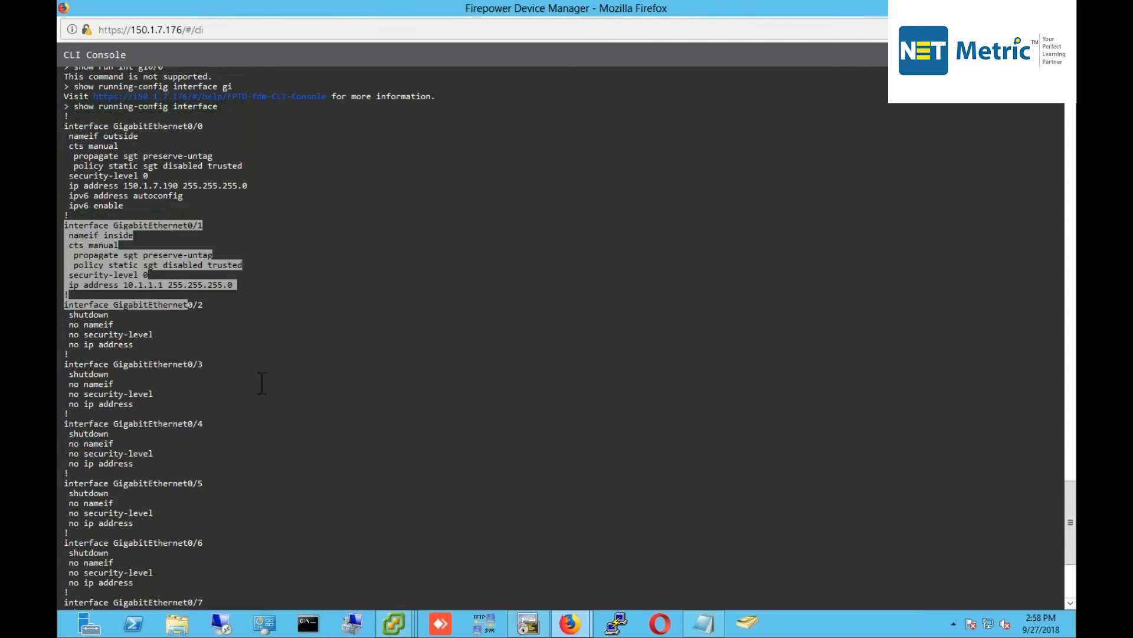
mouse_move(394, 623)
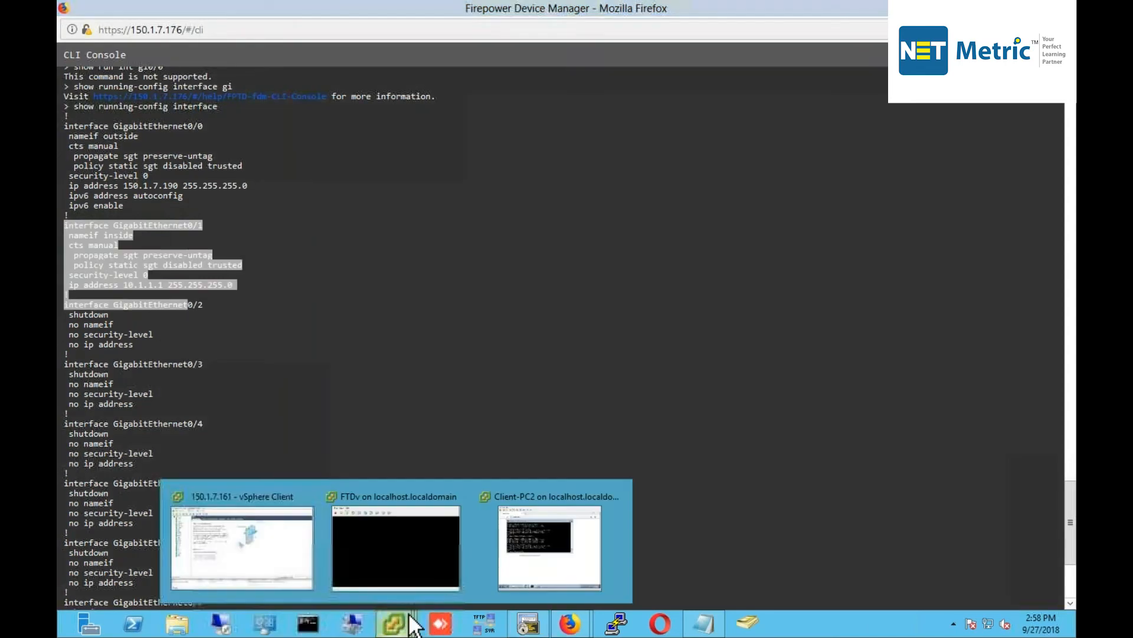
Show Client-PC2's successful pings, then return to FDM's Device Summary page.
left_click(519, 534)
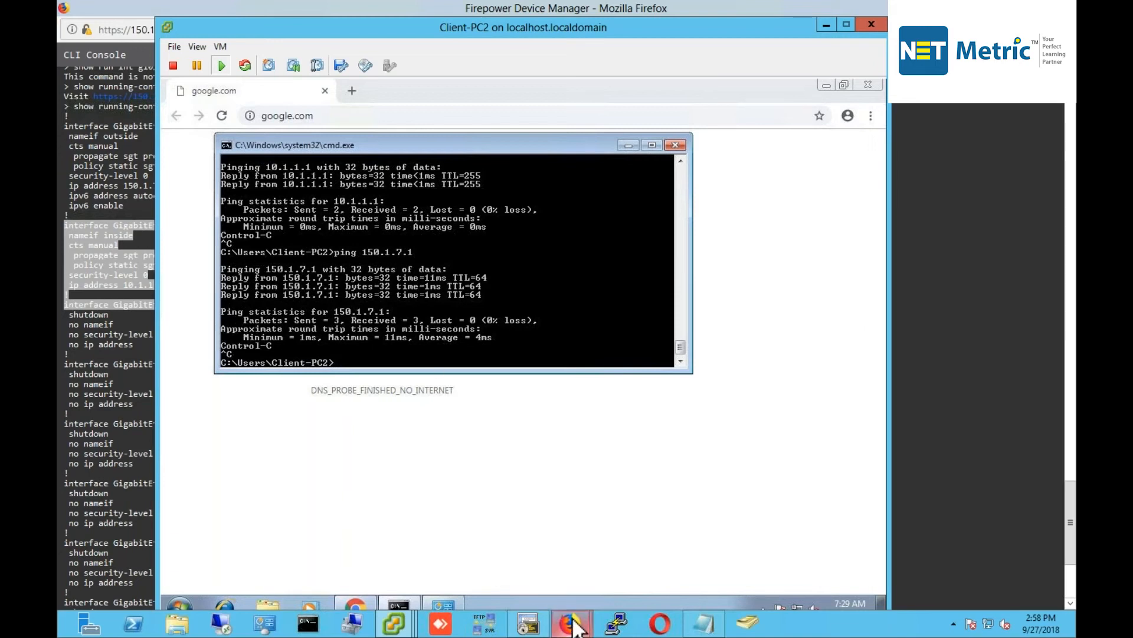
mouse_move(573, 626)
left_click(542, 551)
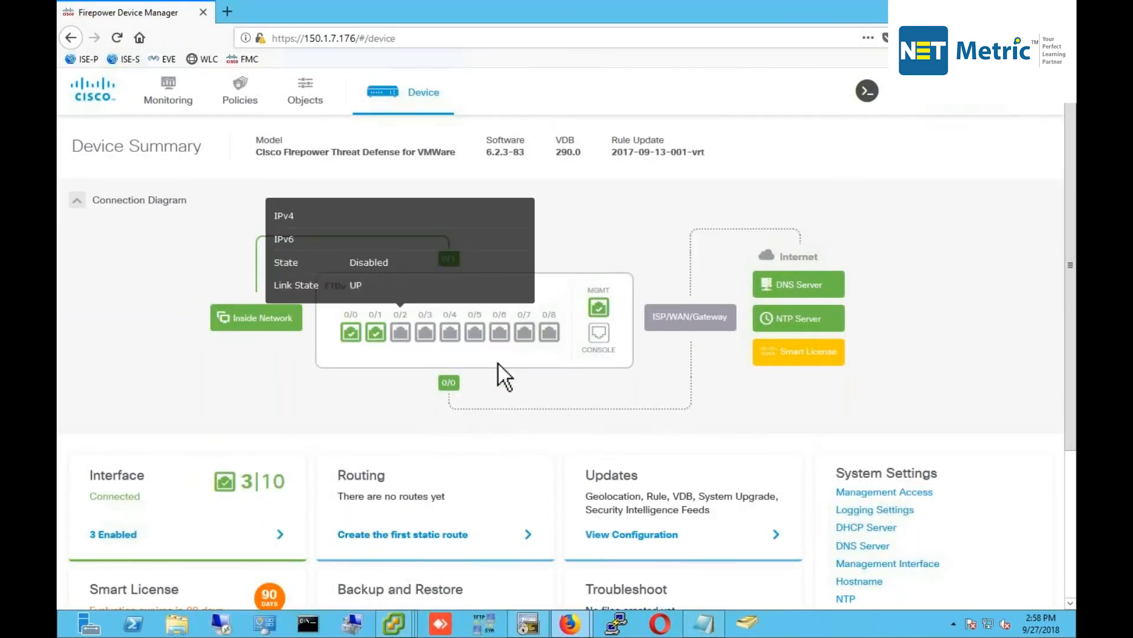
Review the Access Control rule trusting inside_zone to outside_zone under Policies.
left_click(254, 97)
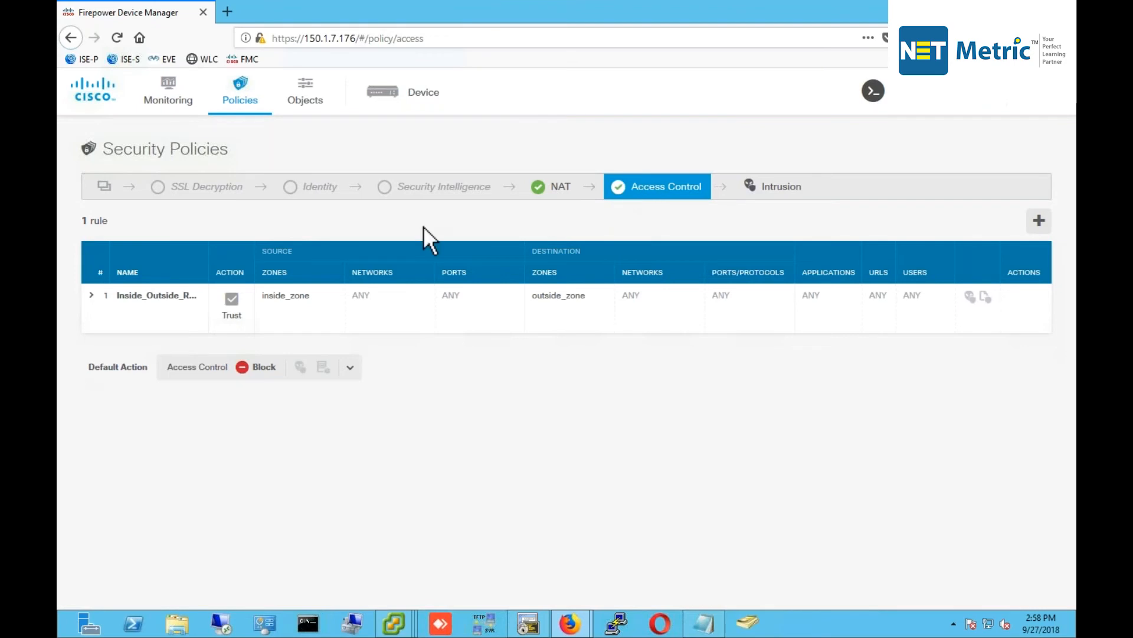
left_click_drag(90, 220, 1026, 297)
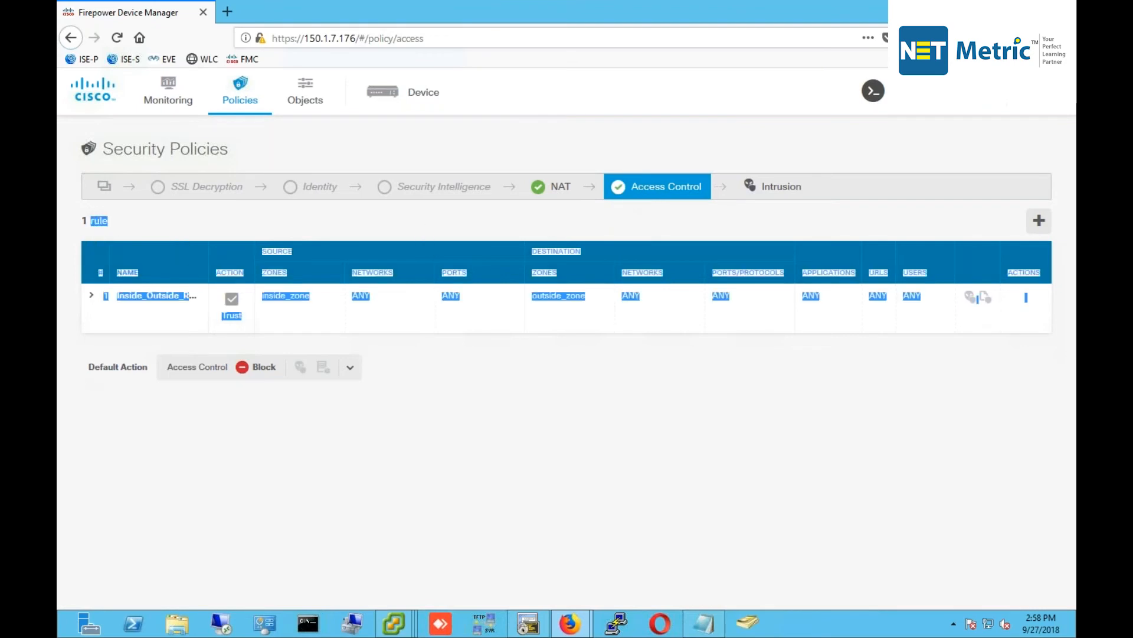
left_click(127, 222)
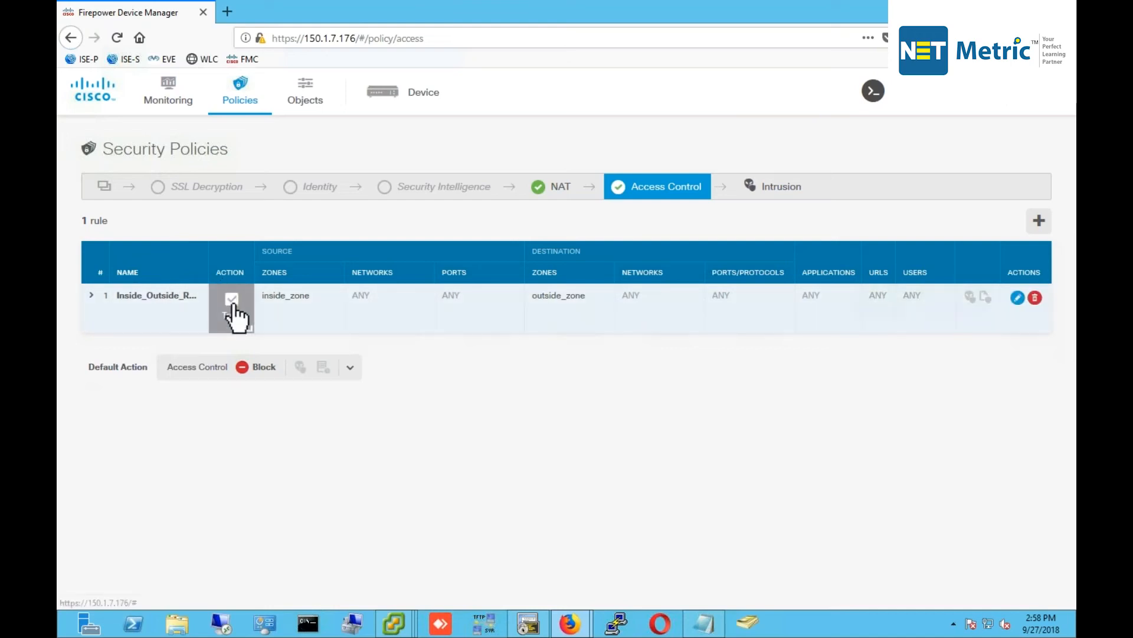
left_click_drag(276, 294, 392, 298)
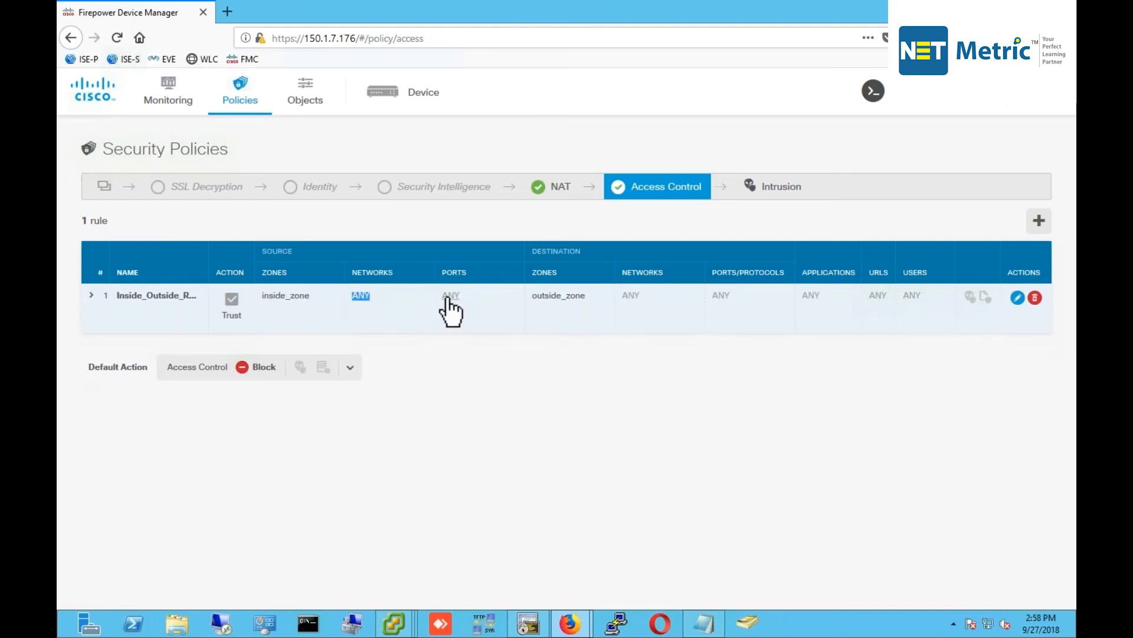
left_click_drag(531, 295, 580, 299)
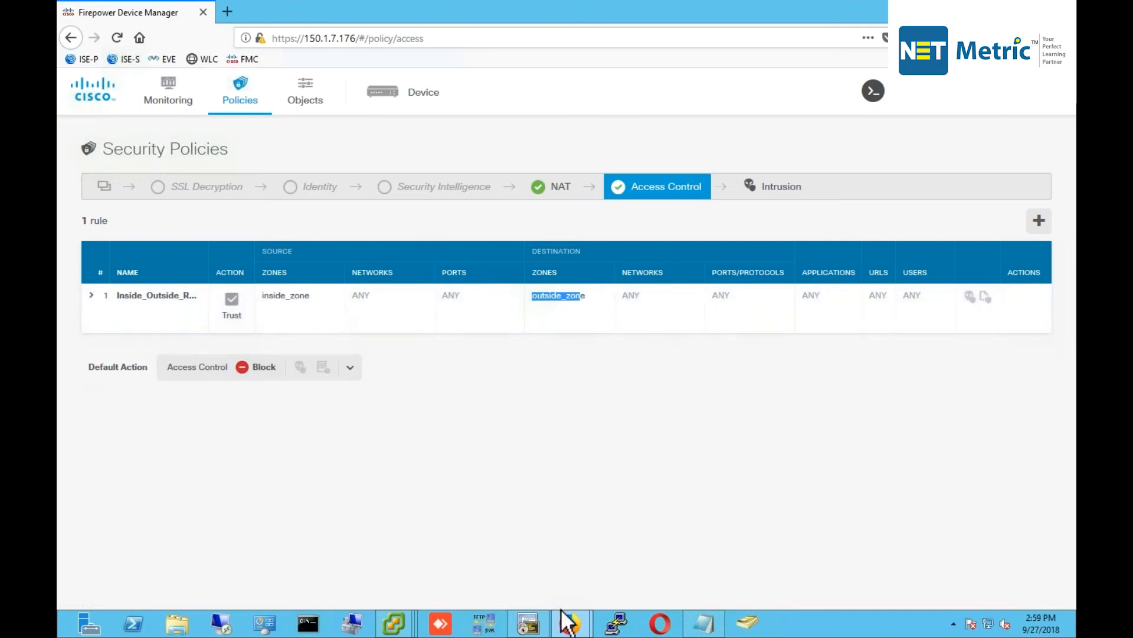
Bring Client-PC2's console forward, then dismiss it back to FDM.
mouse_move(407, 625)
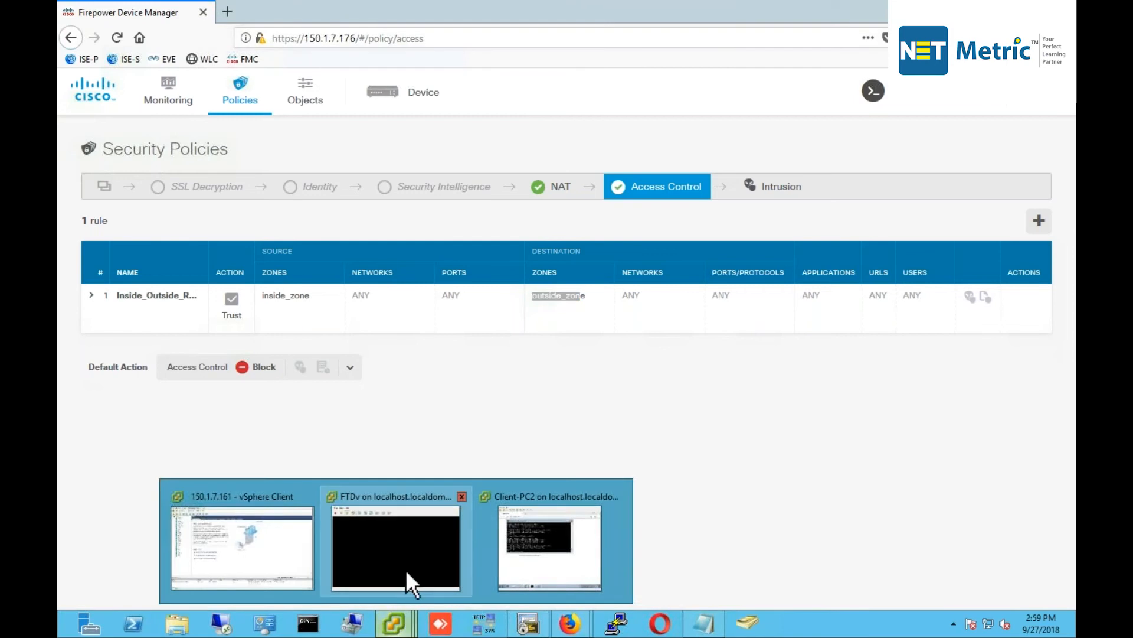
left_click(529, 549)
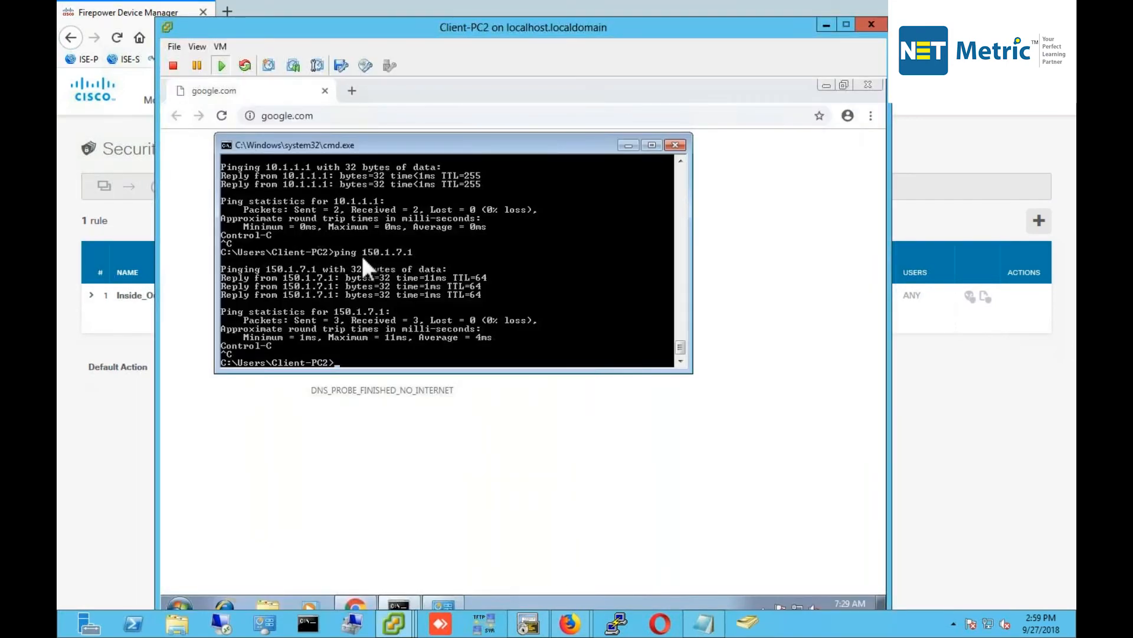
left_click(989, 388)
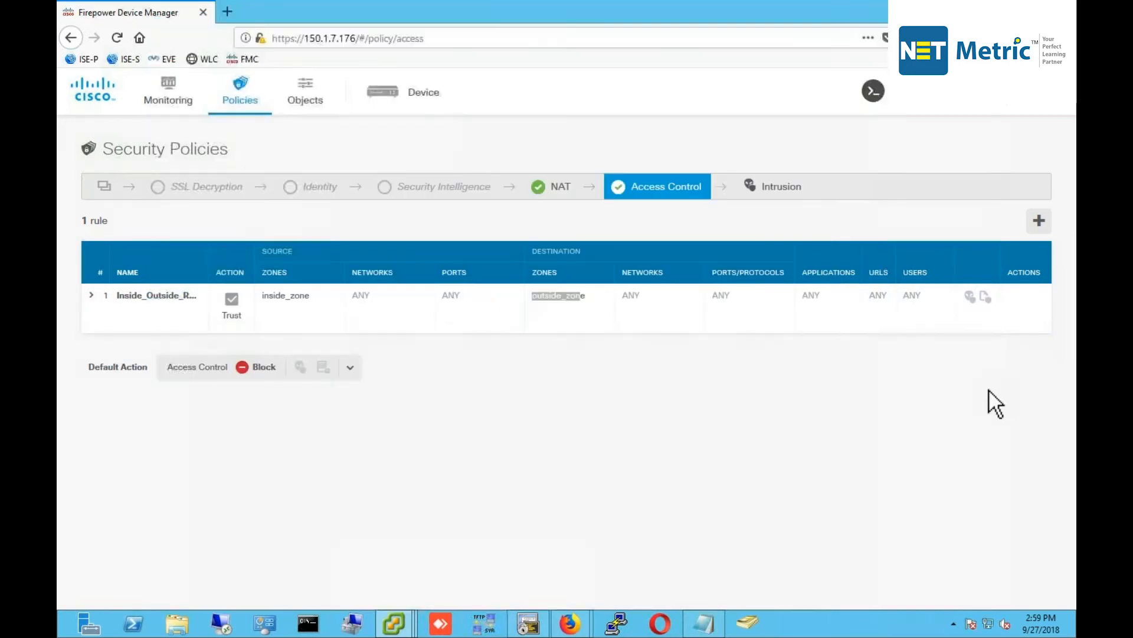
Review InsideOutsideNatRule on the NAT page, return to Access Control, then bring Client-PC2 forward.
left_click(564, 188)
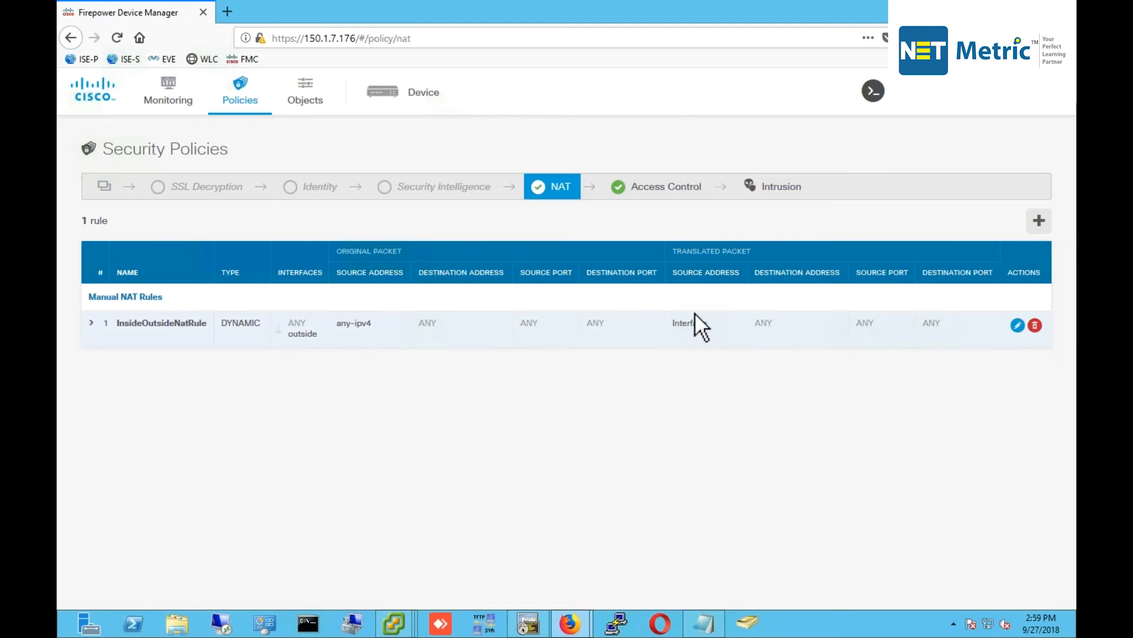
left_click(611, 199)
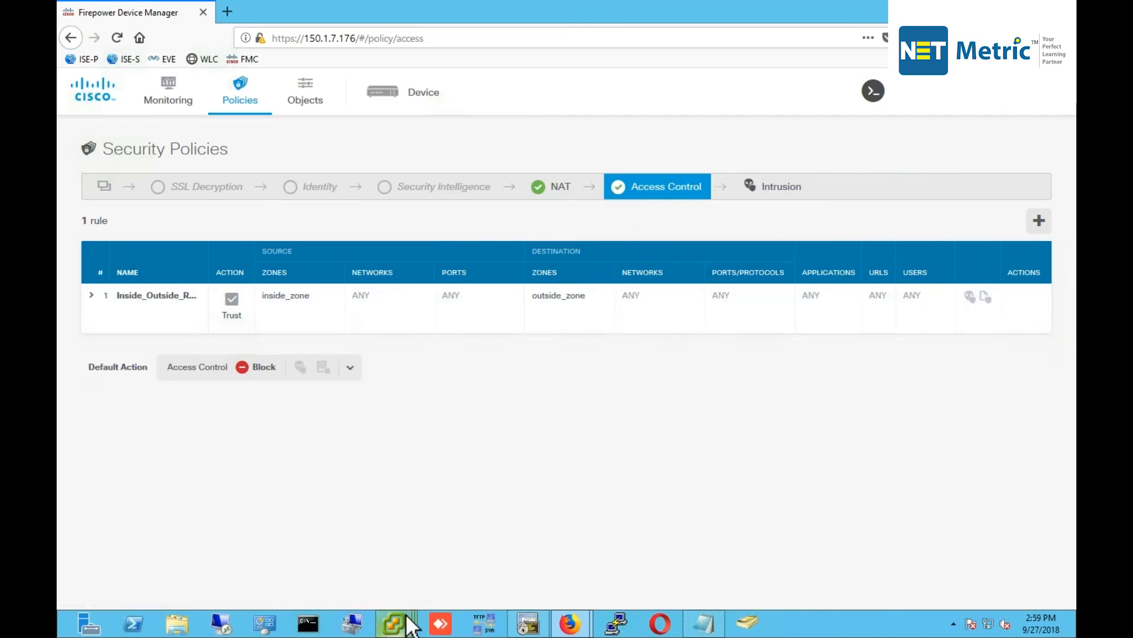
mouse_move(394, 623)
left_click(549, 549)
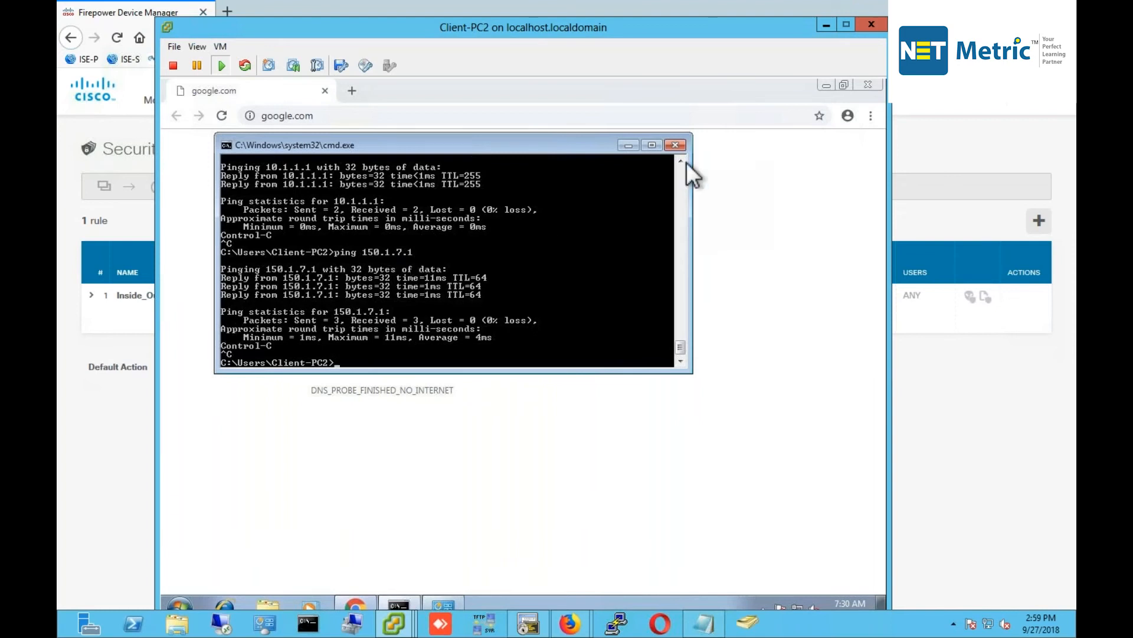
Return to FDM's Device Summary and open Static Routing from the Routing tile.
left_click(915, 414)
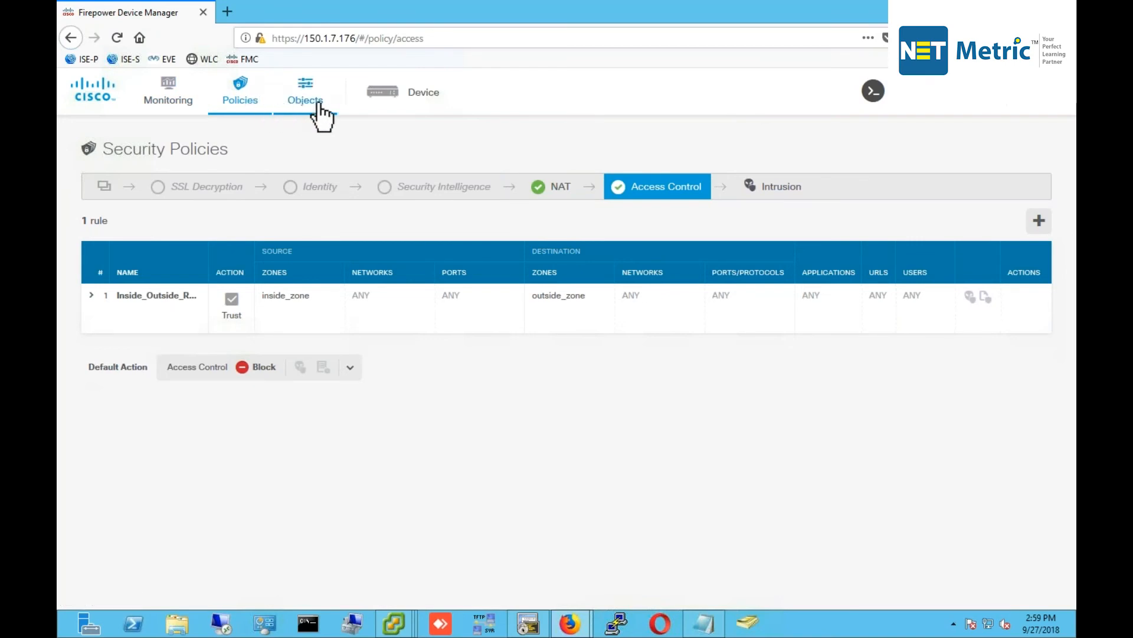
left_click(421, 96)
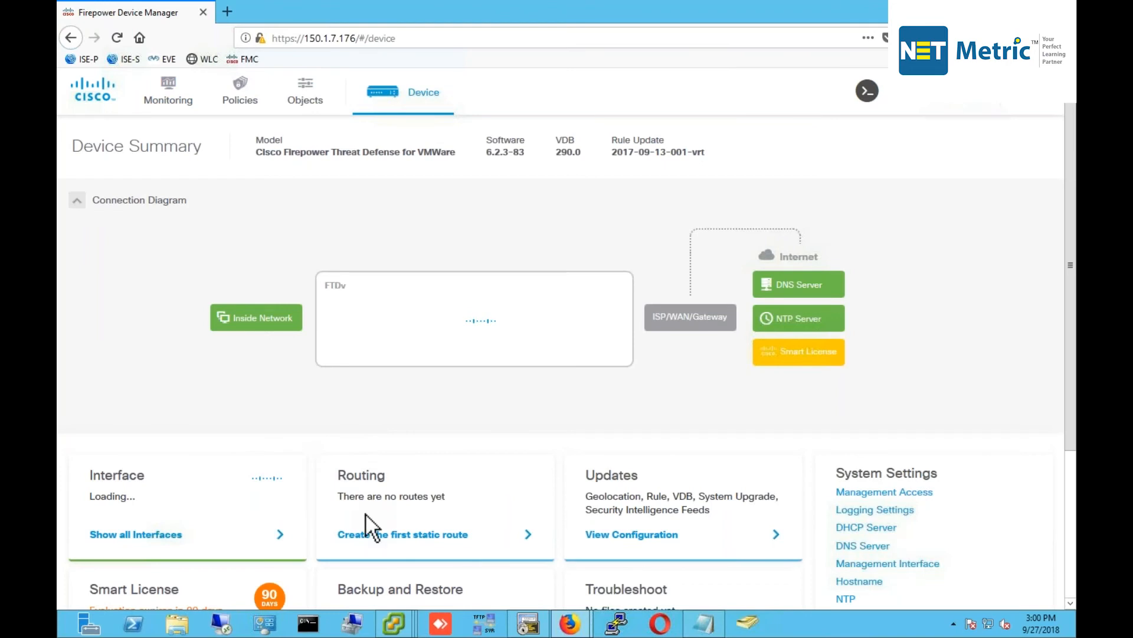
left_click(400, 534)
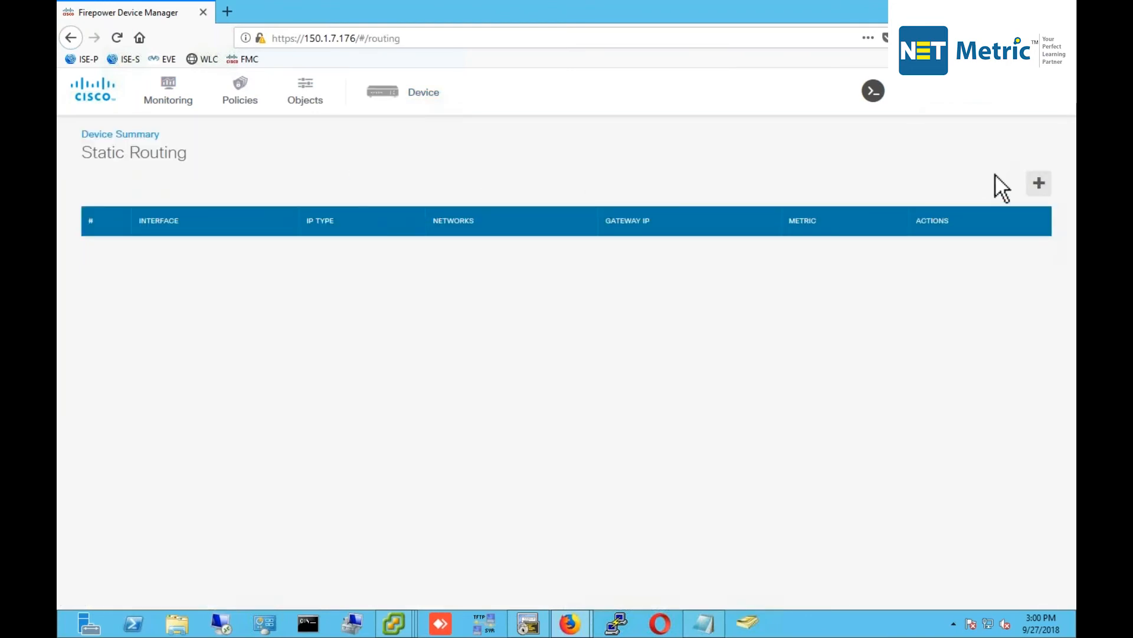
Start a new static route and create the gateway network object ISP-Gatewat for host 150.1.7.1.
left_click(1037, 187)
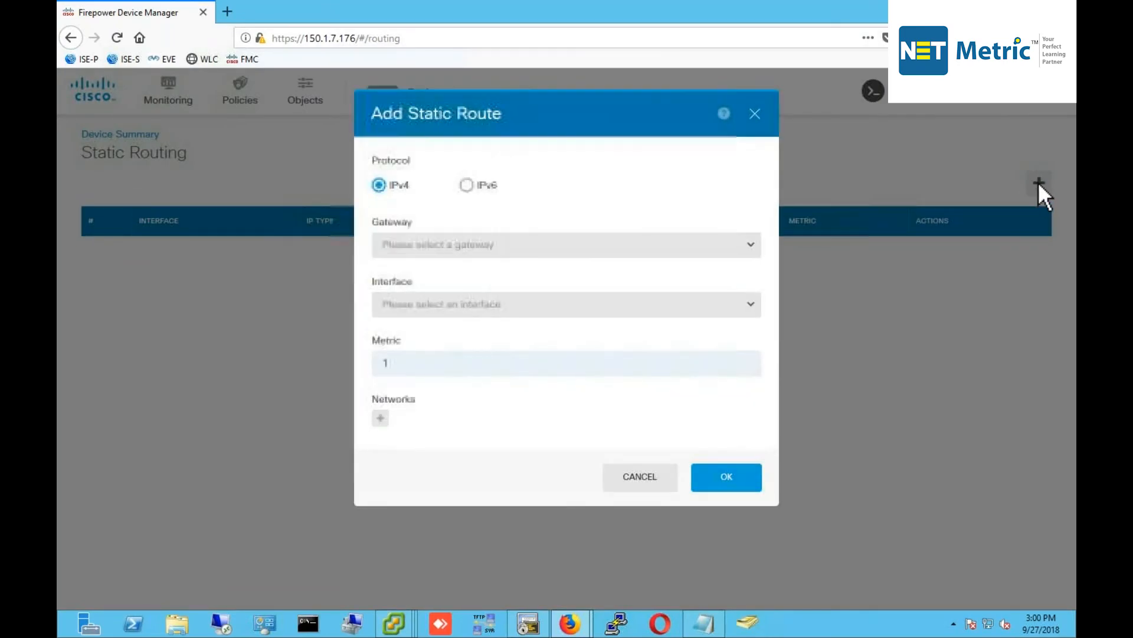
left_click(444, 244)
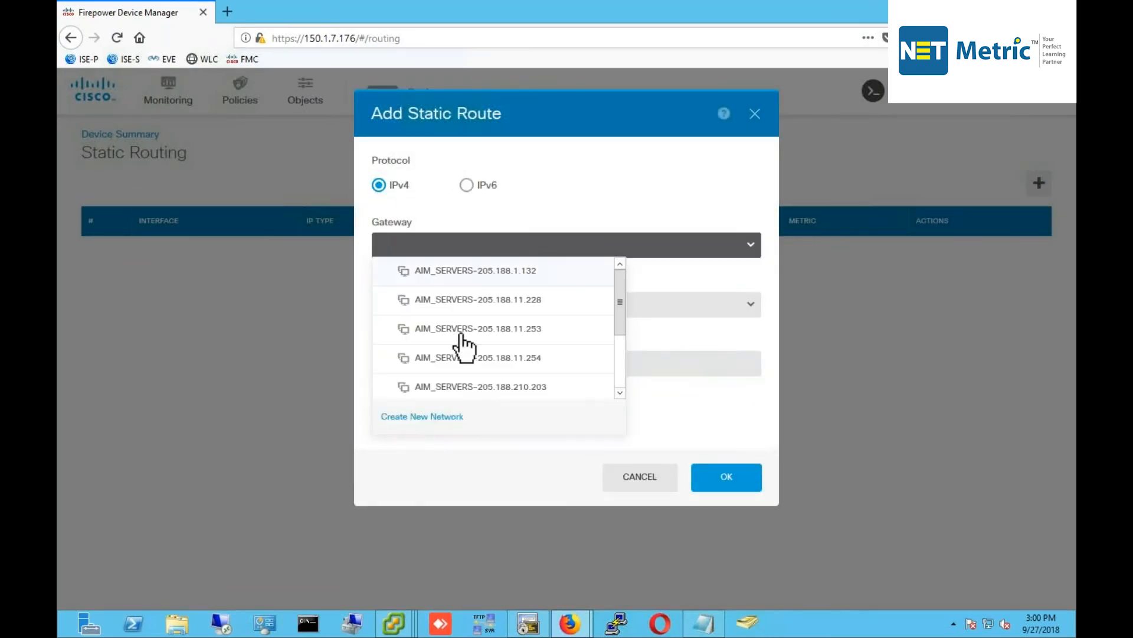
left_click(432, 419)
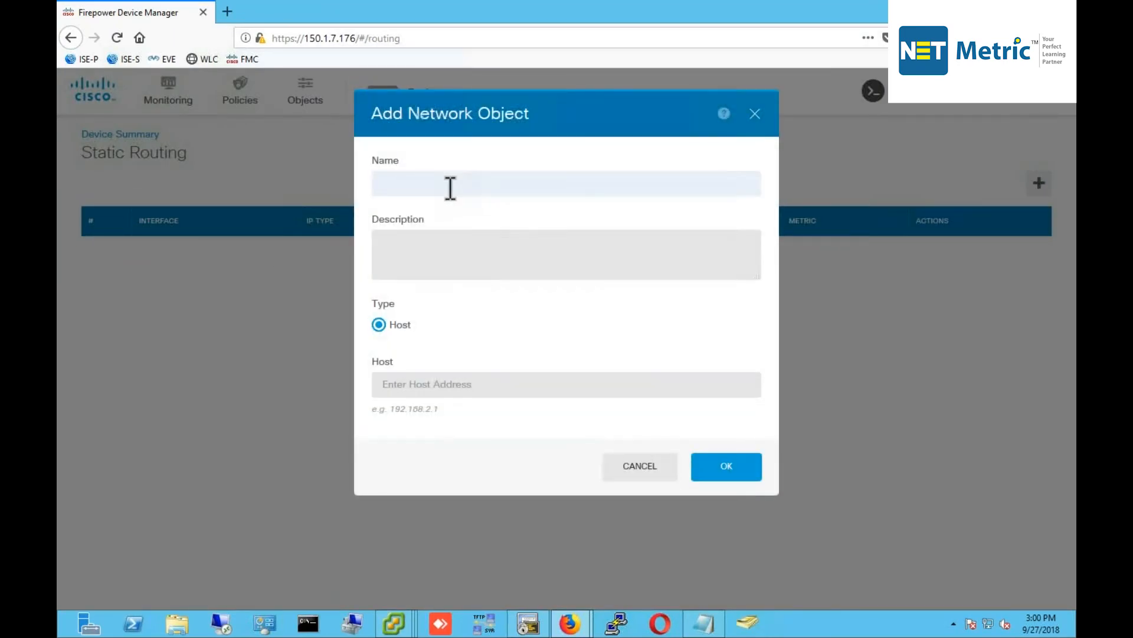
type("ISP-Gatewat")
key("Tab")
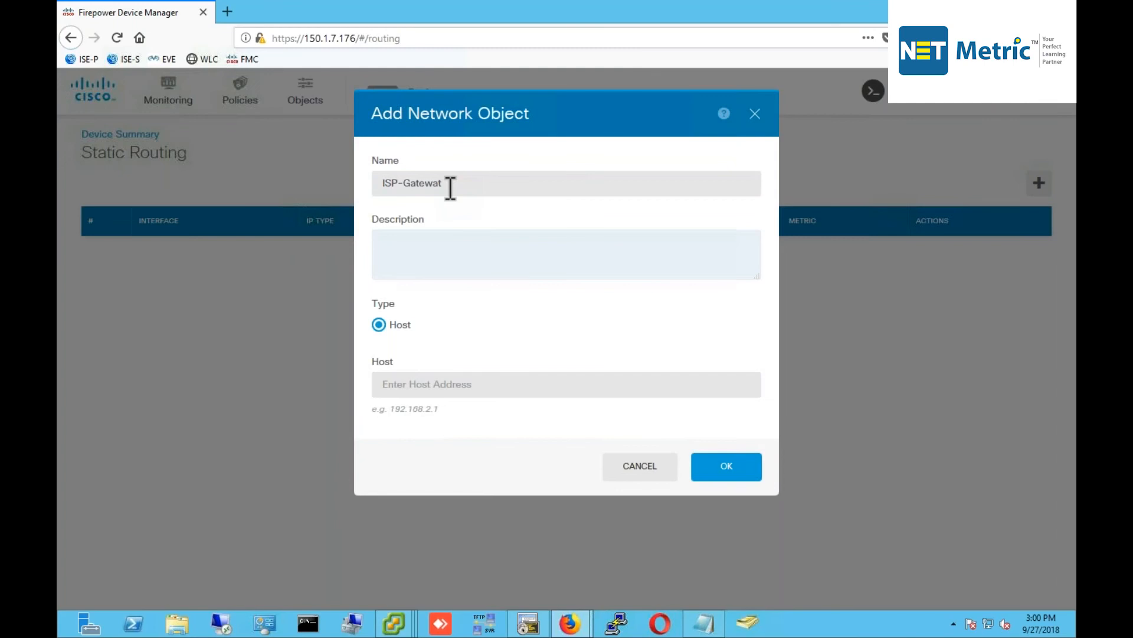
left_click(494, 387)
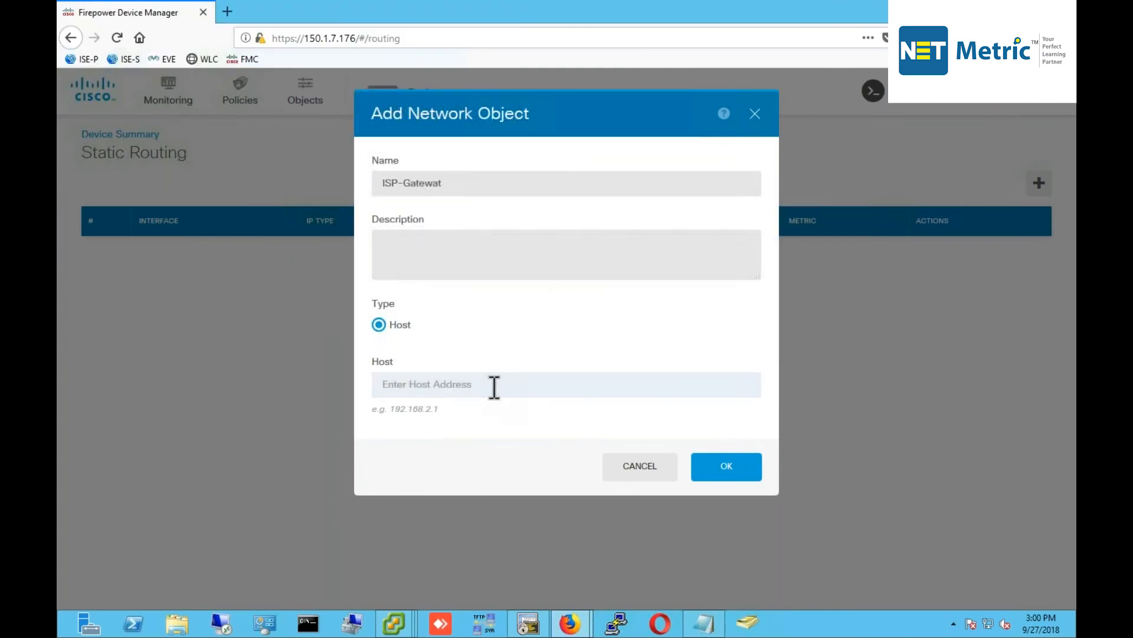
type("150")
type(".1.7.1")
left_click(755, 474)
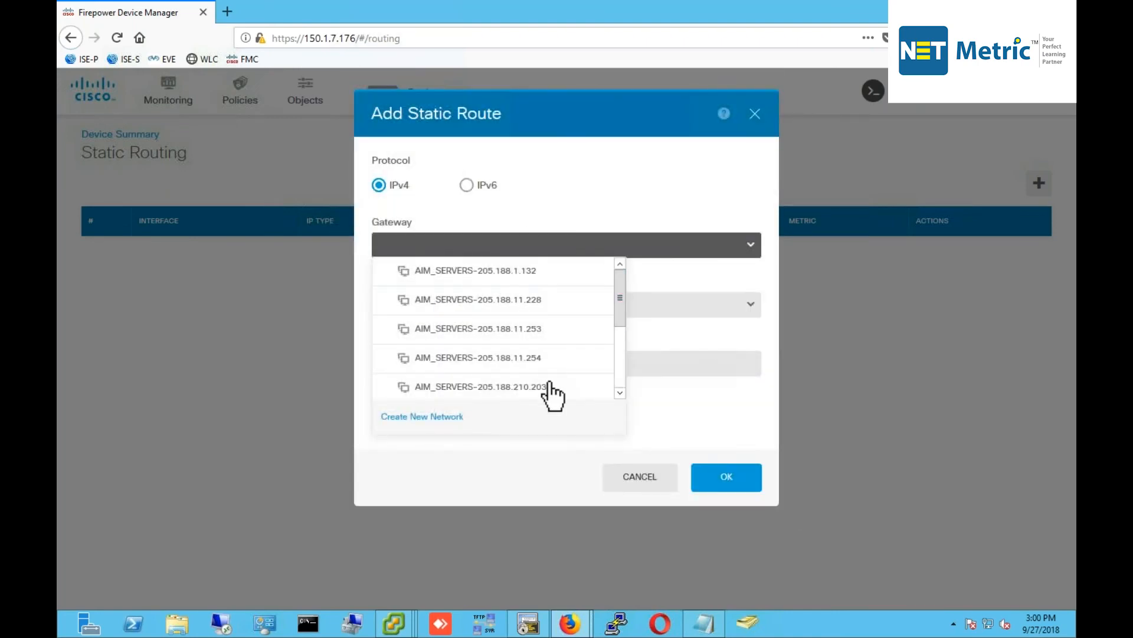
Route via gateway ISP-Gatewat on the outside interface to destination any-ipv4, then save the route.
left_click_drag(618, 342, 619, 383)
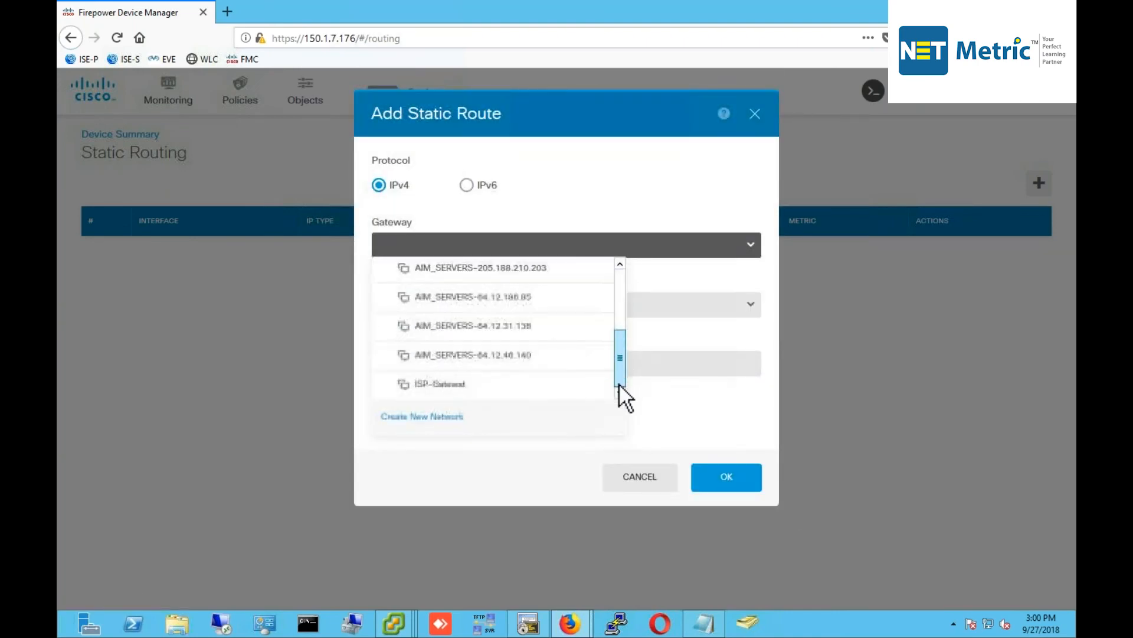
left_click(441, 388)
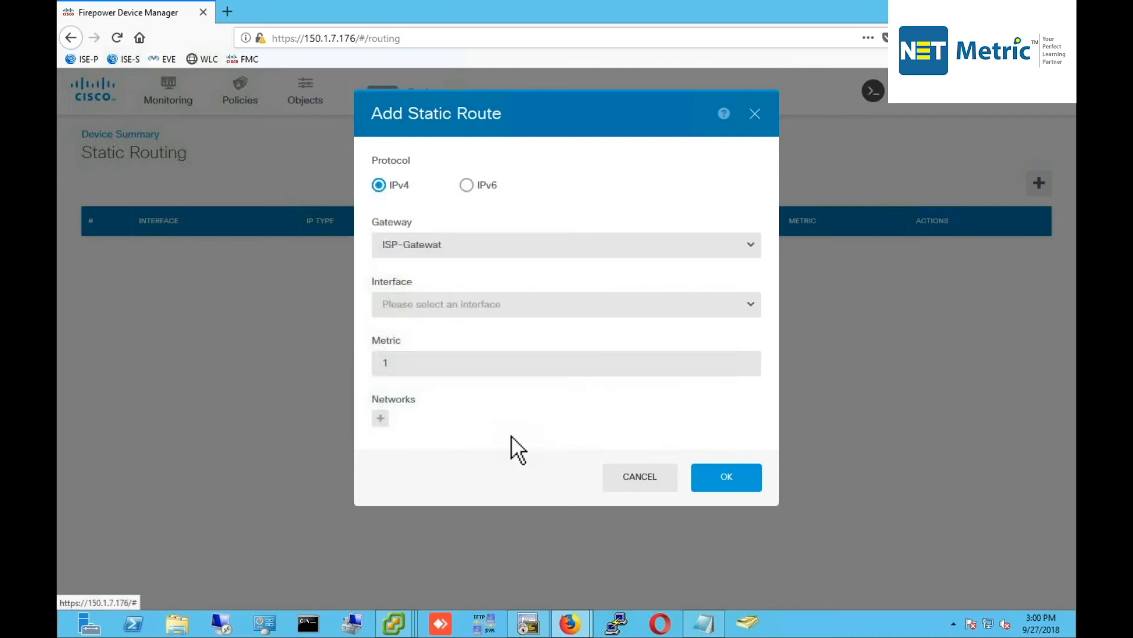
left_click(437, 301)
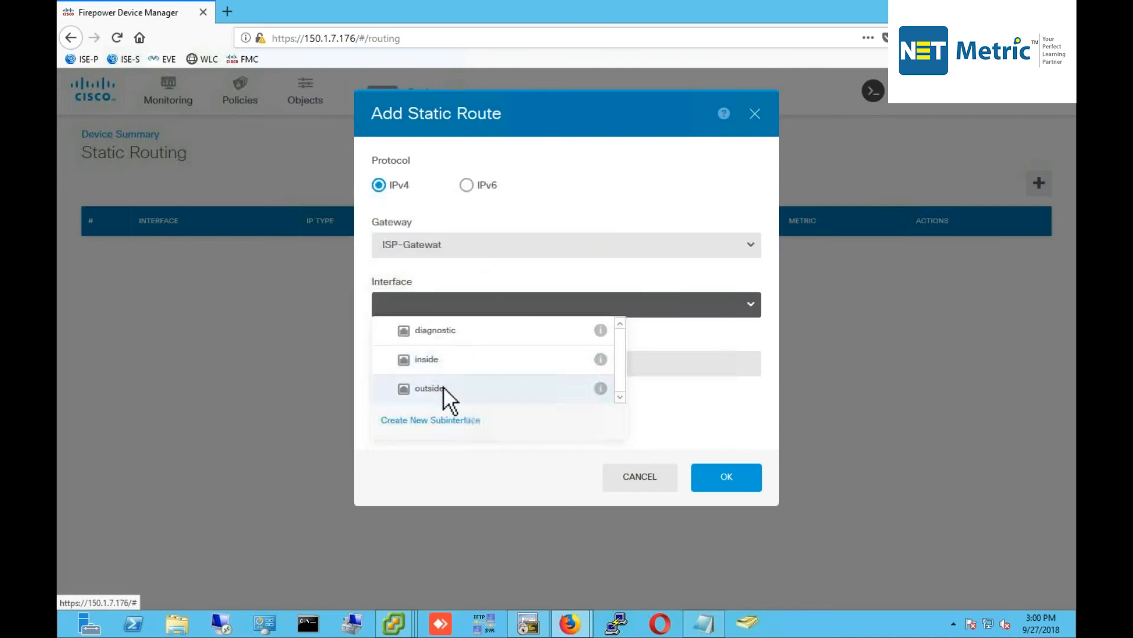
left_click(444, 389)
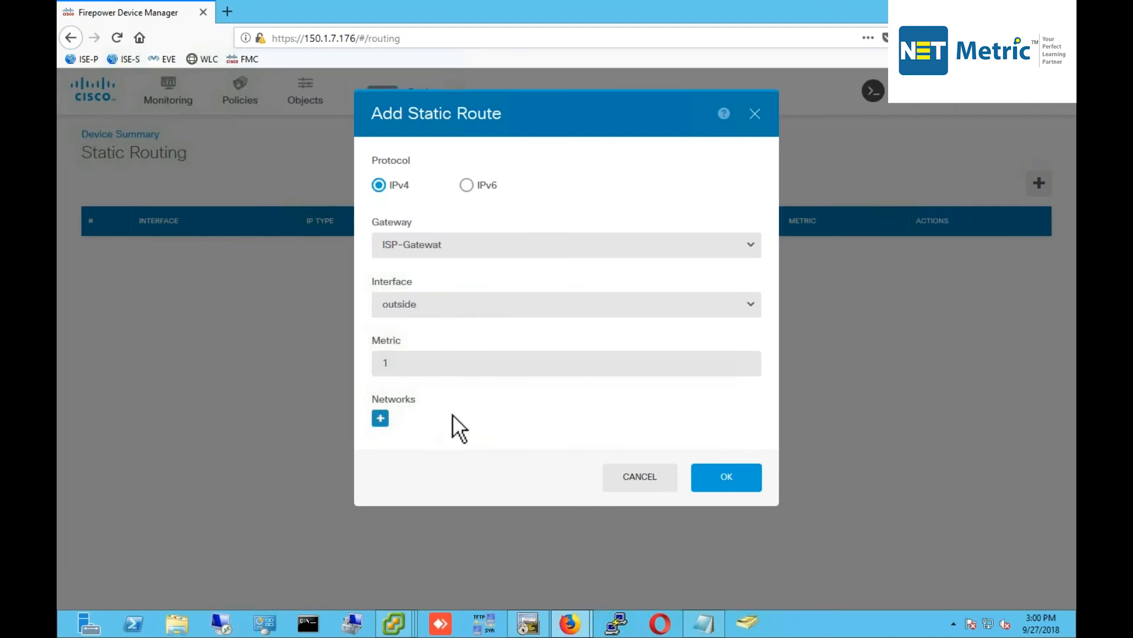
left_click(380, 418)
scroll(537, 508, "down", 5)
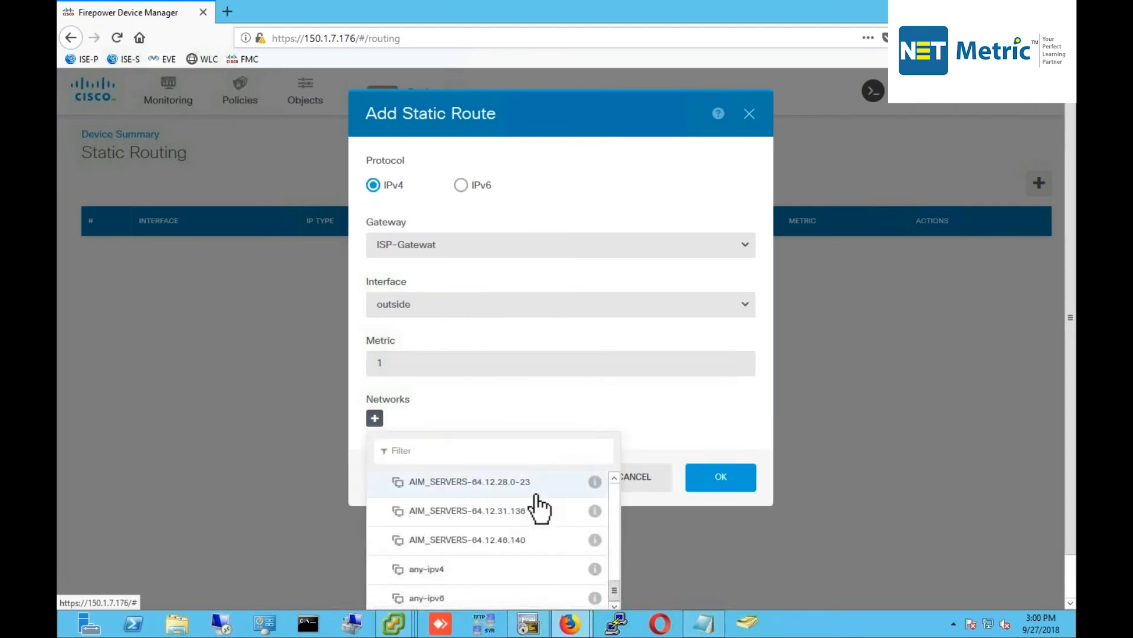
left_click(452, 569)
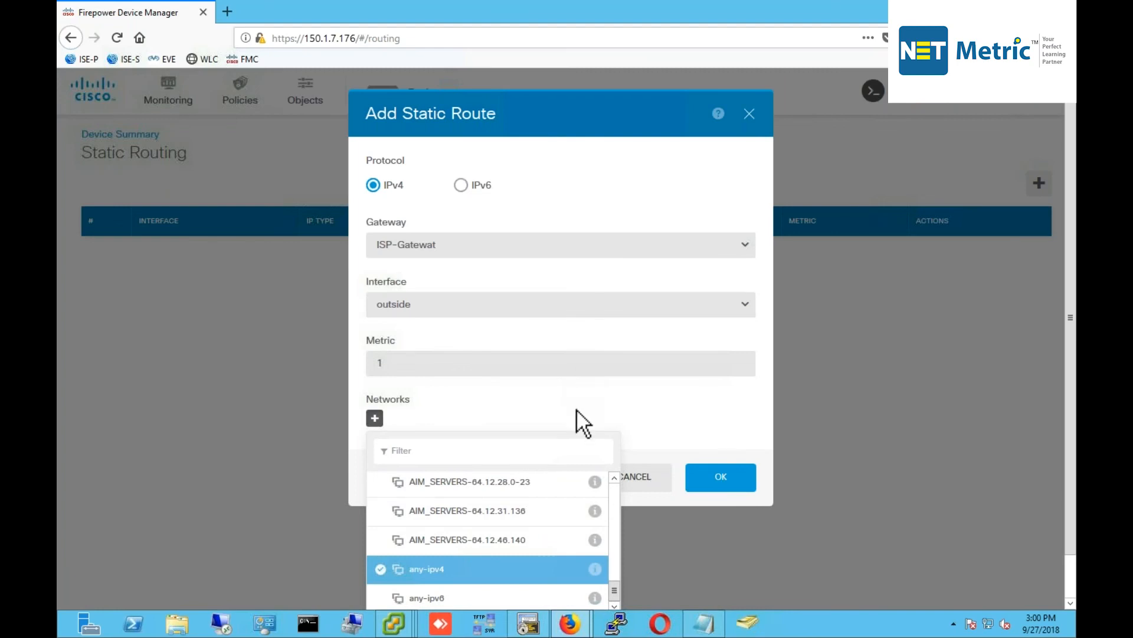
scroll(706, 470, "down", 2)
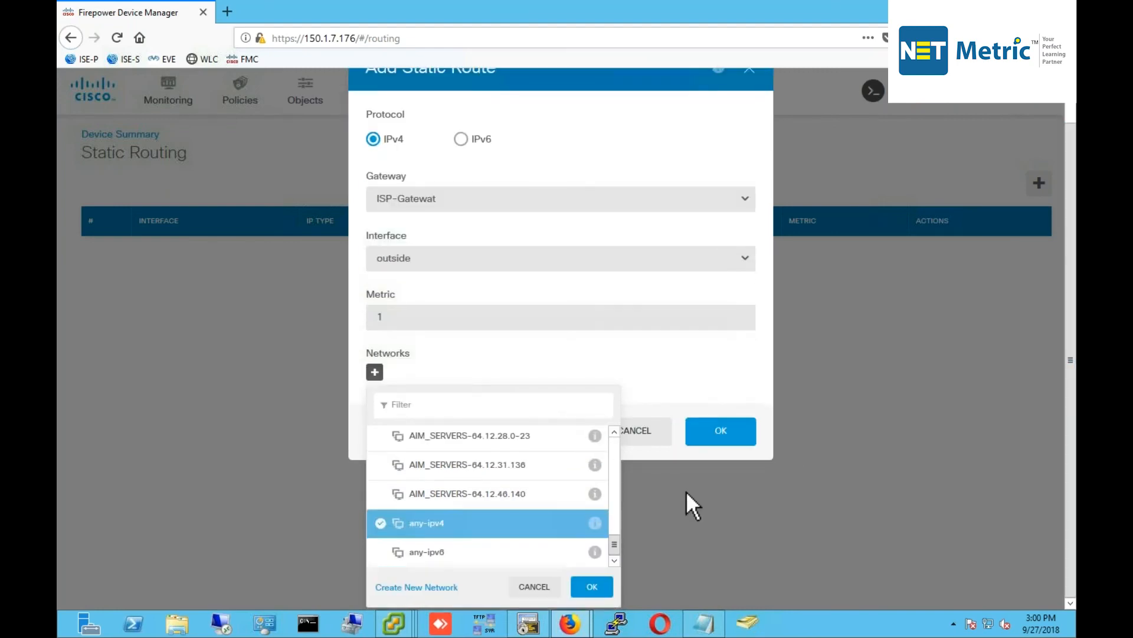
left_click(594, 586)
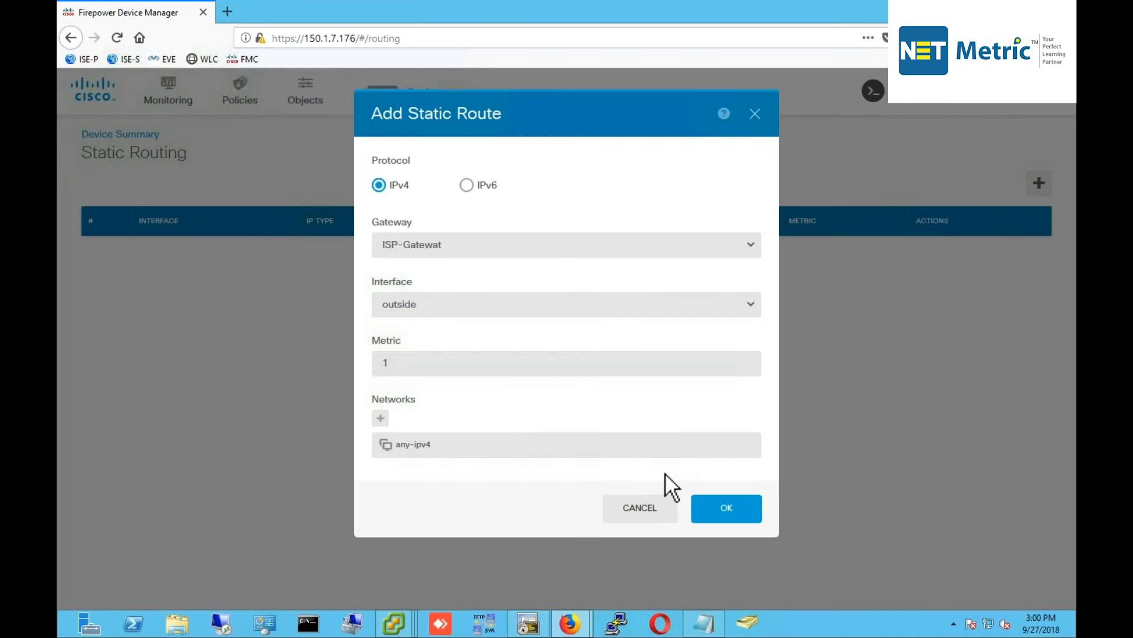
left_click(738, 509)
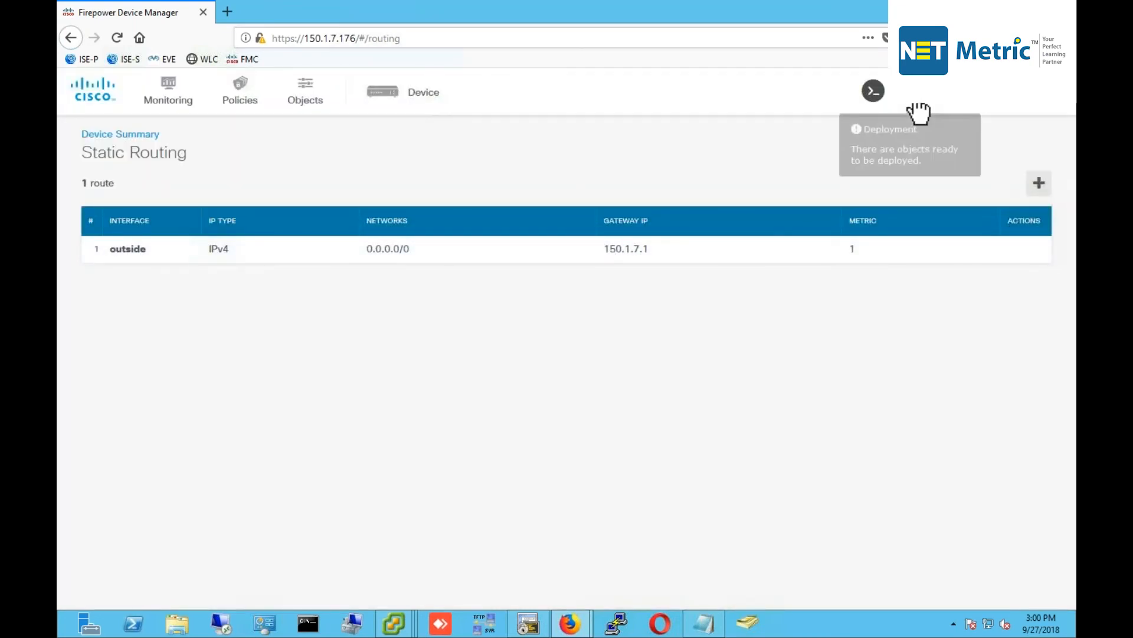
Open the pending deployment summary, then run show route on the FTD to review the connected routes.
left_click(919, 105)
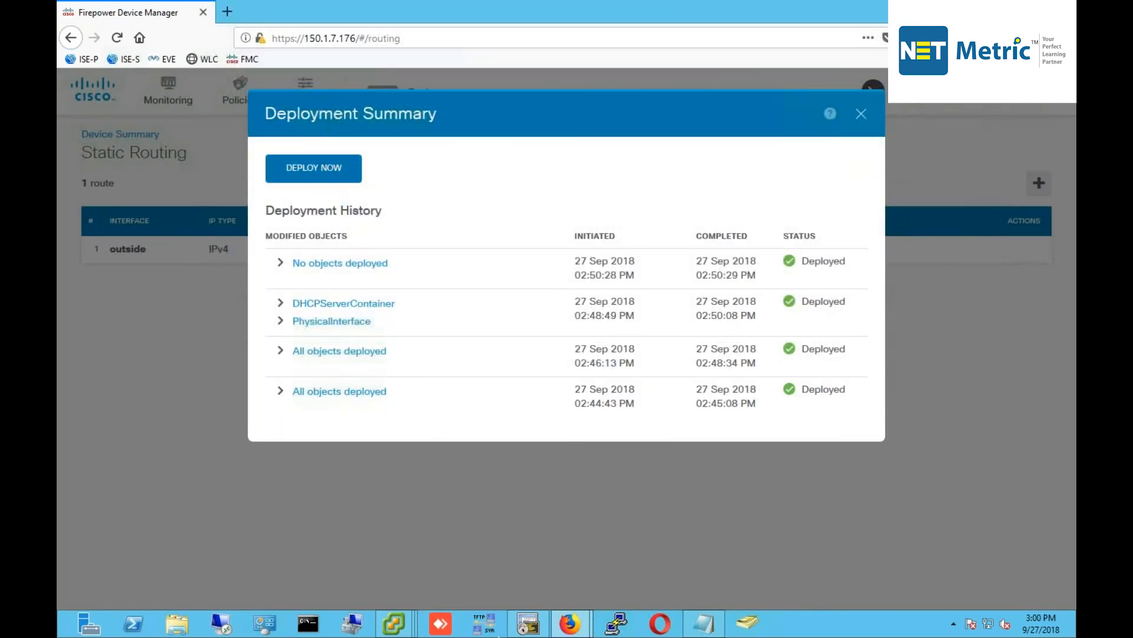
left_click(528, 622)
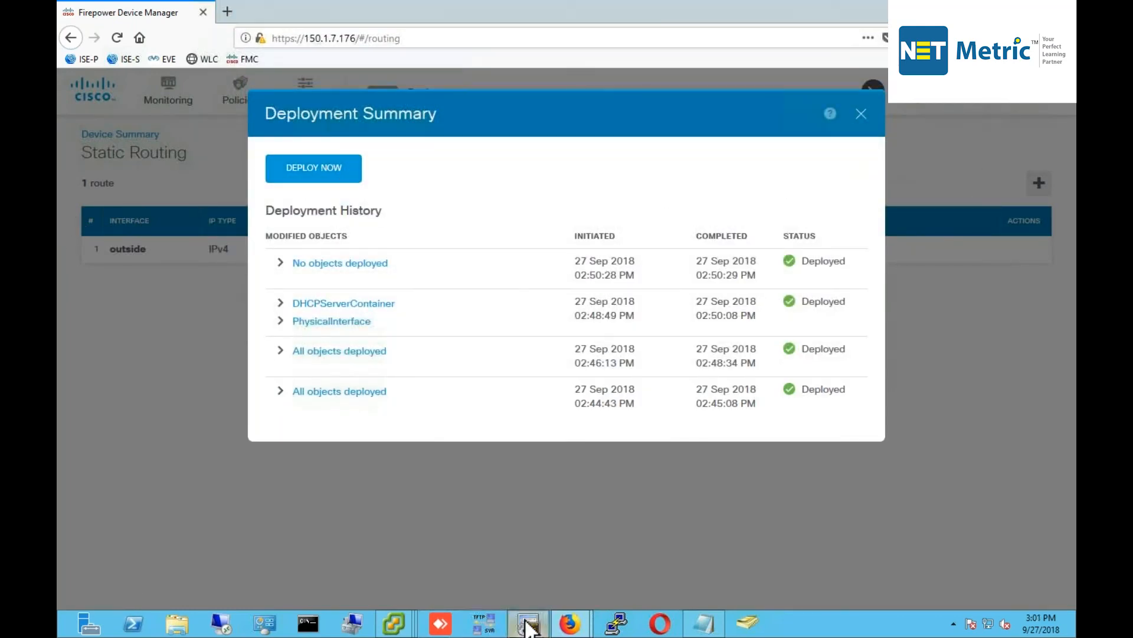
type("show route")
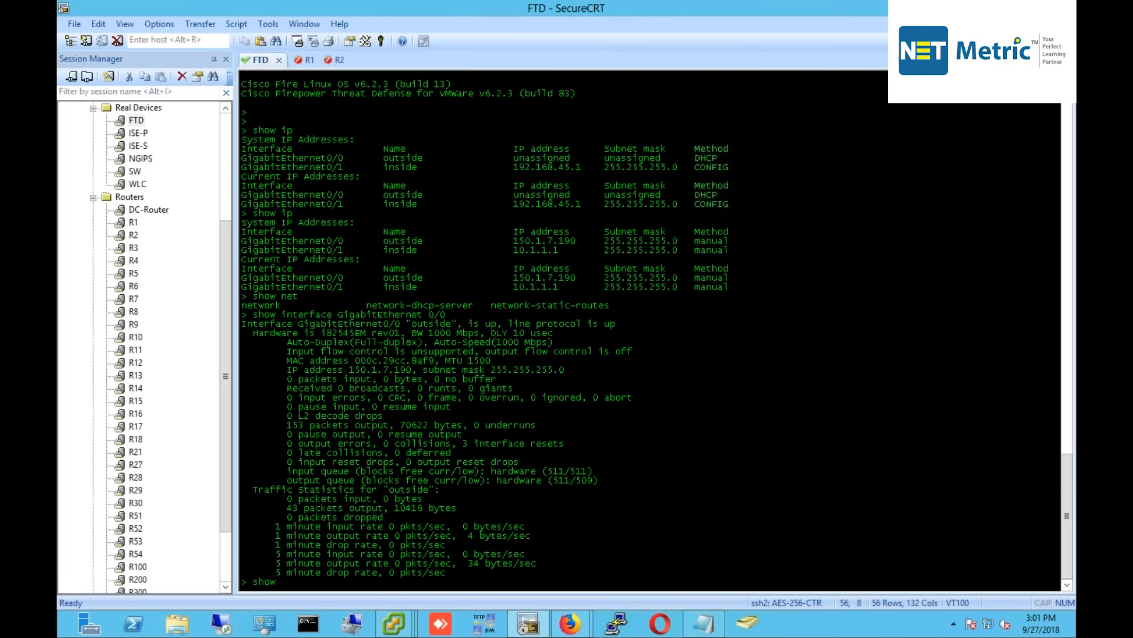
key("Tab")
key("Return")
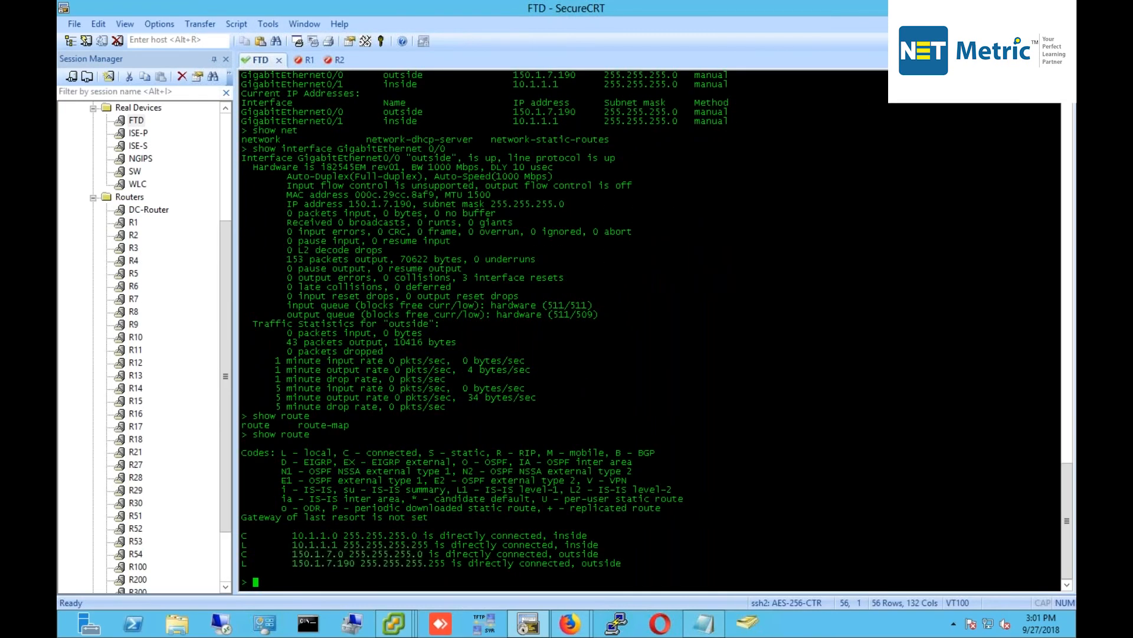
left_click_drag(257, 537, 398, 541)
left_click_drag(282, 536, 428, 535)
left_click_drag(293, 544, 440, 546)
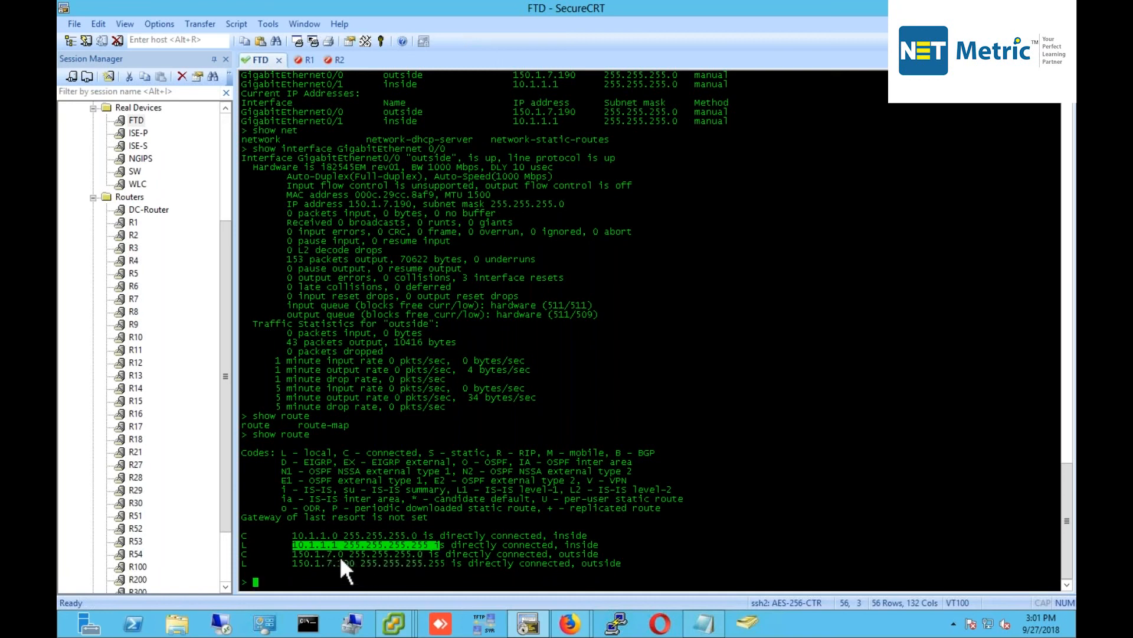
left_click_drag(293, 555, 360, 562)
left_click(502, 548)
Deploy the pending FDM changes now and rerun show route on the FTD.
left_click(570, 623)
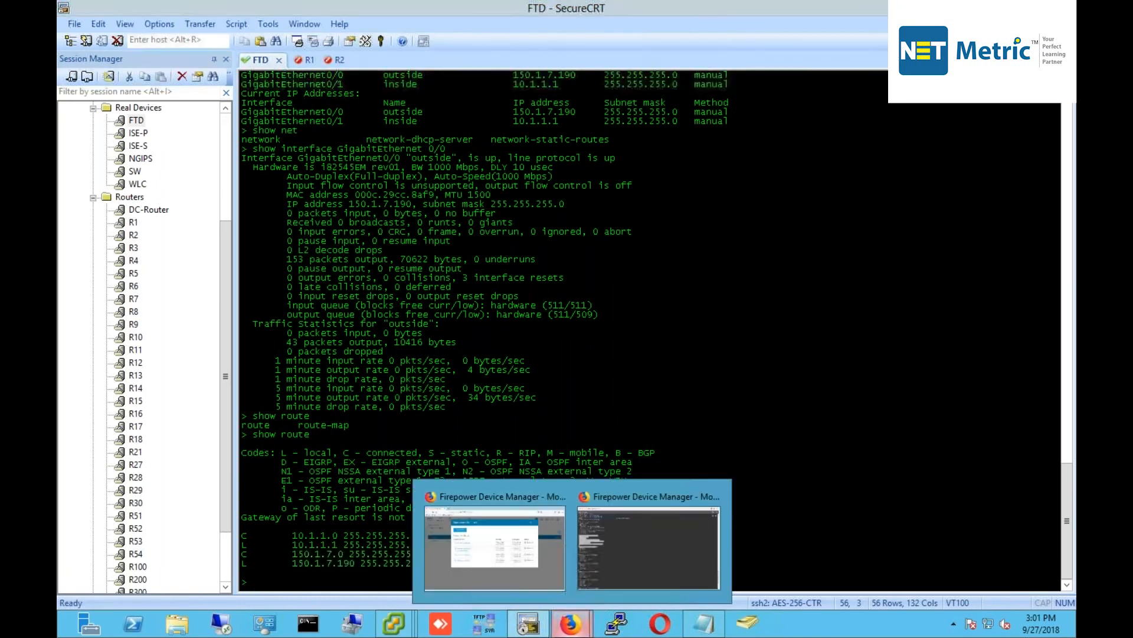
left_click(463, 557)
left_click(350, 179)
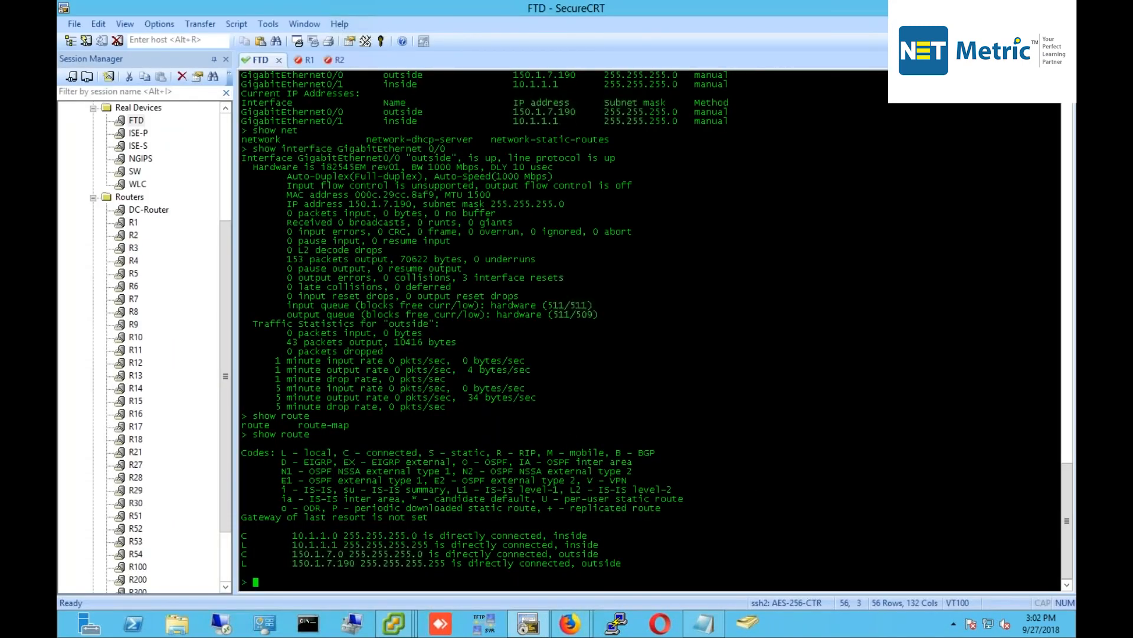
key("Up")
key("Return")
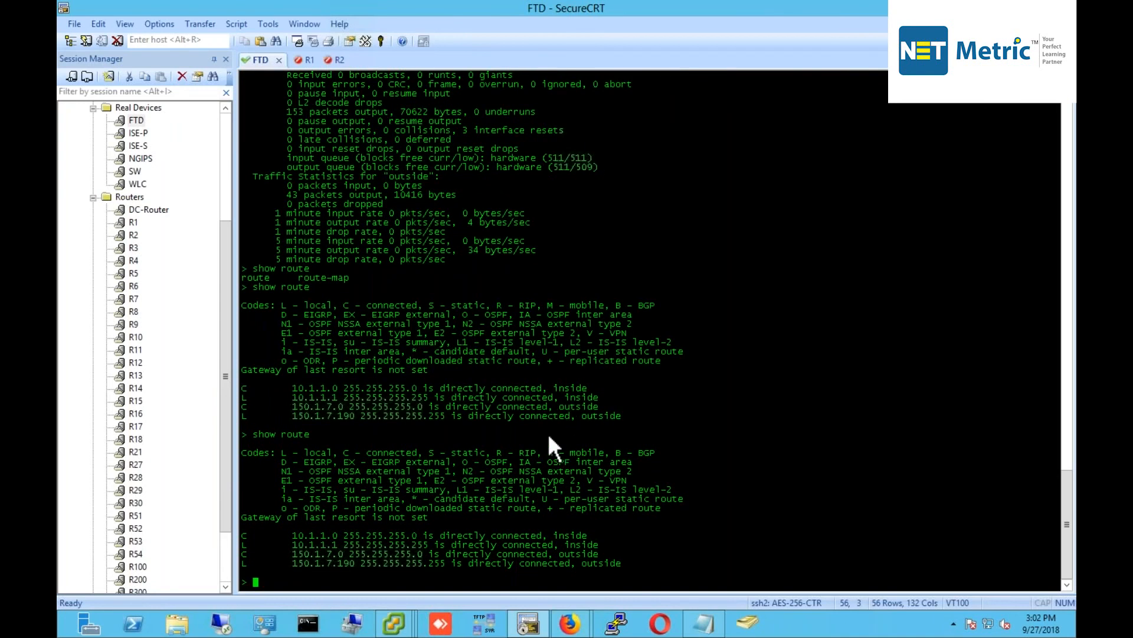
Confirm in the browser's Deployment Summary that the deployment succeeded.
mouse_move(572, 623)
left_click(506, 572)
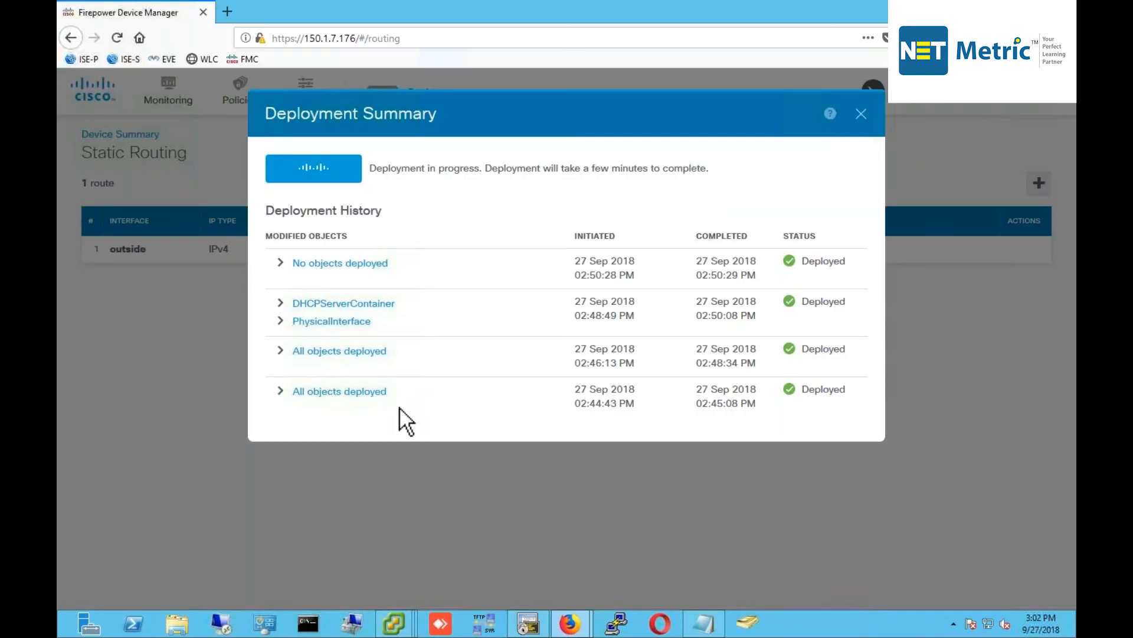
left_click(530, 622)
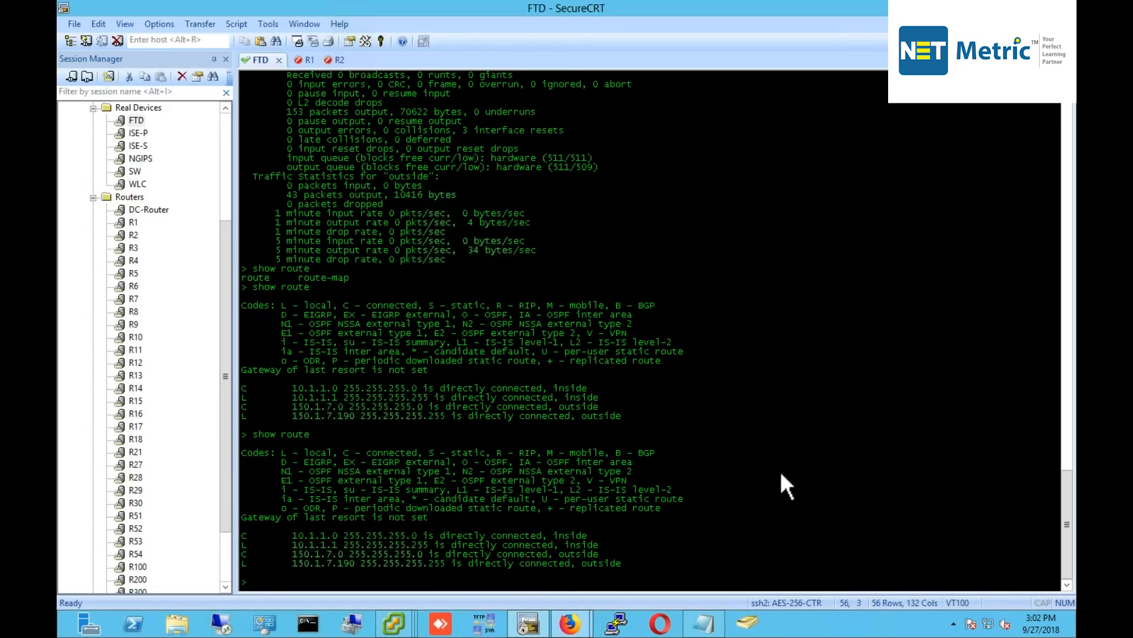
key("alt+Tab")
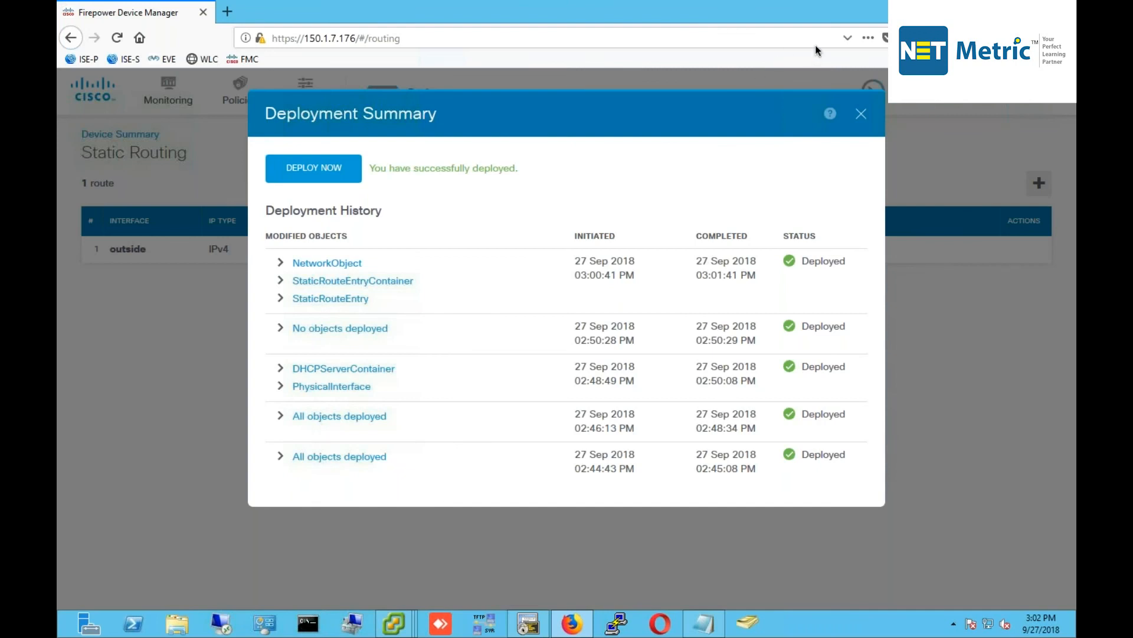
left_click_drag(371, 168, 504, 168)
left_click(536, 170)
Rerun show route on the FTD and check the new 0.0.0.0 default route via 150.1.7.1.
left_click(528, 623)
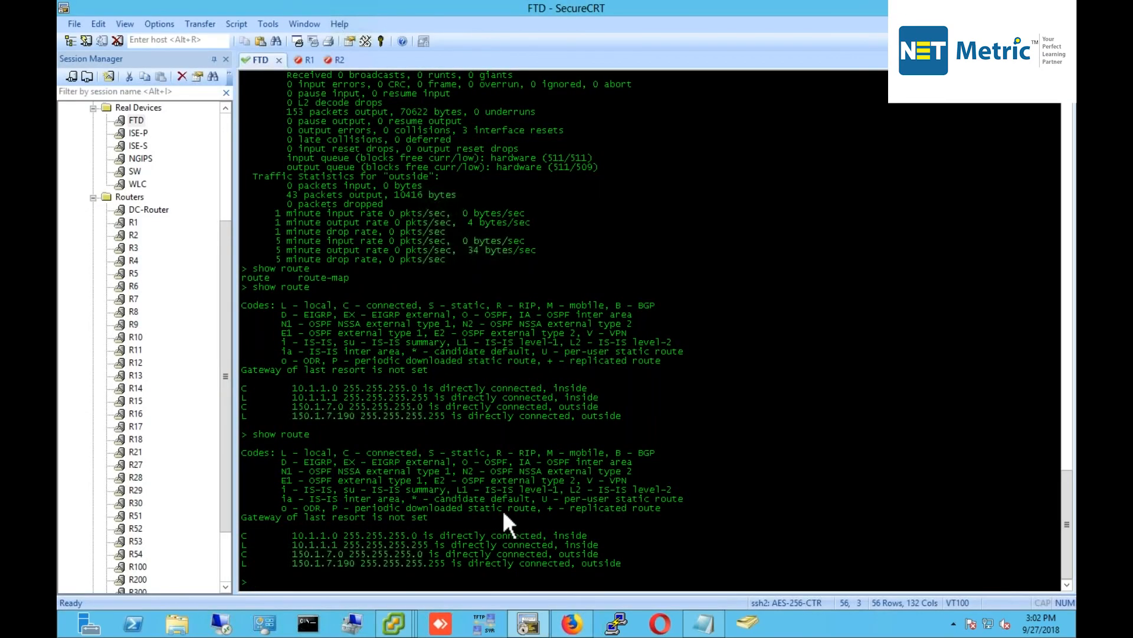
key("Up")
key("Return")
left_click_drag(278, 522, 490, 523)
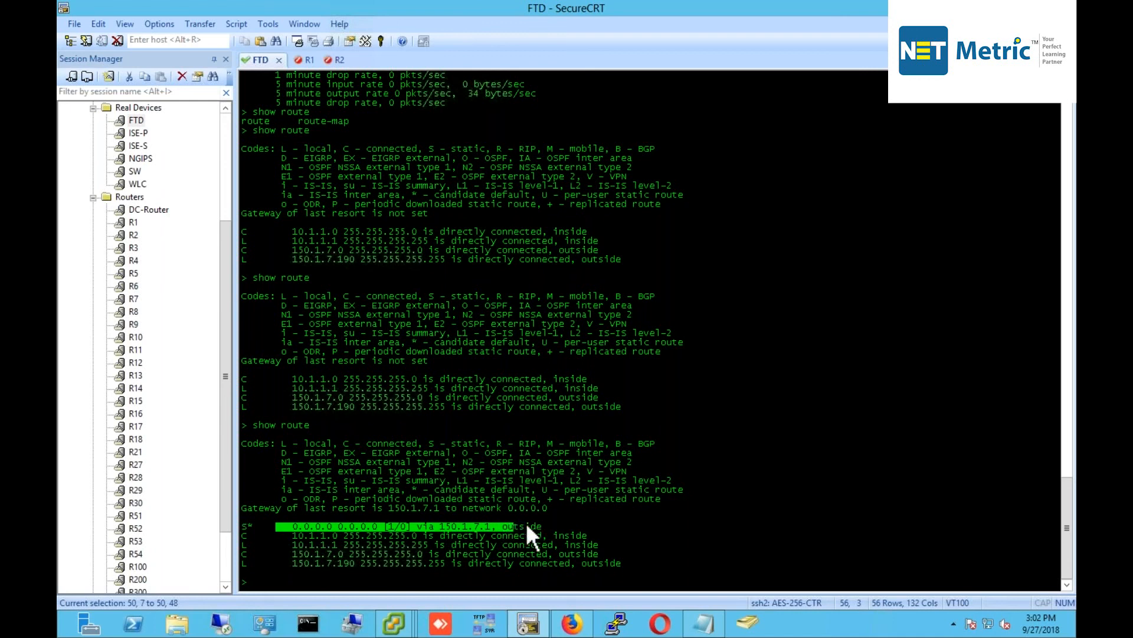
left_click(525, 523)
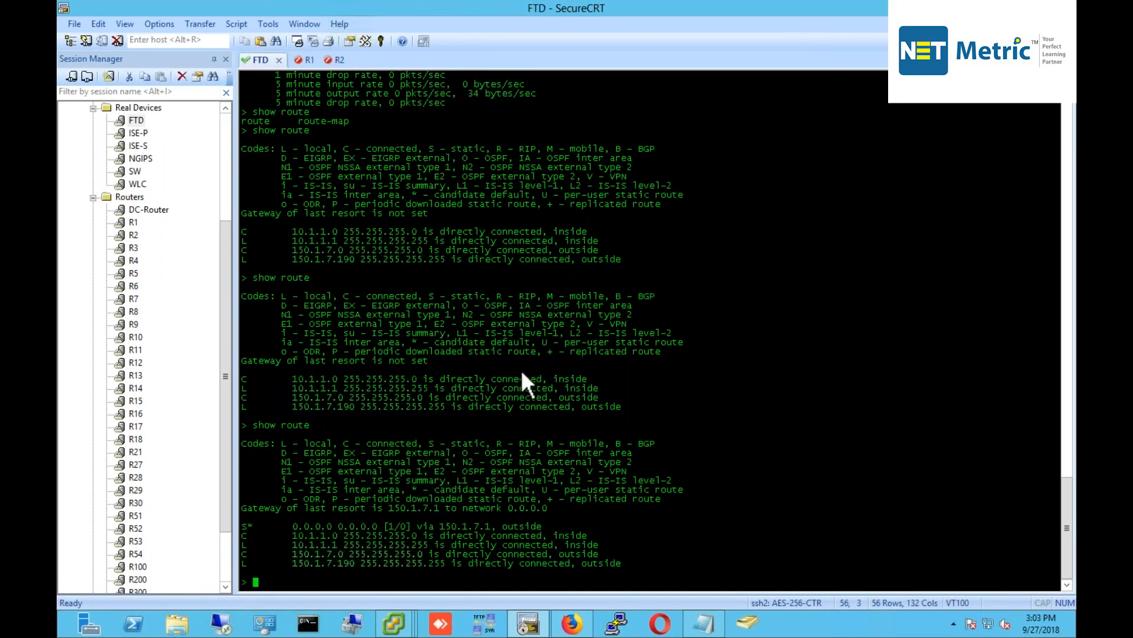
Close the old Client-PC2 console window and bring the vSphere Client window forward.
left_click(395, 623)
left_click(564, 508)
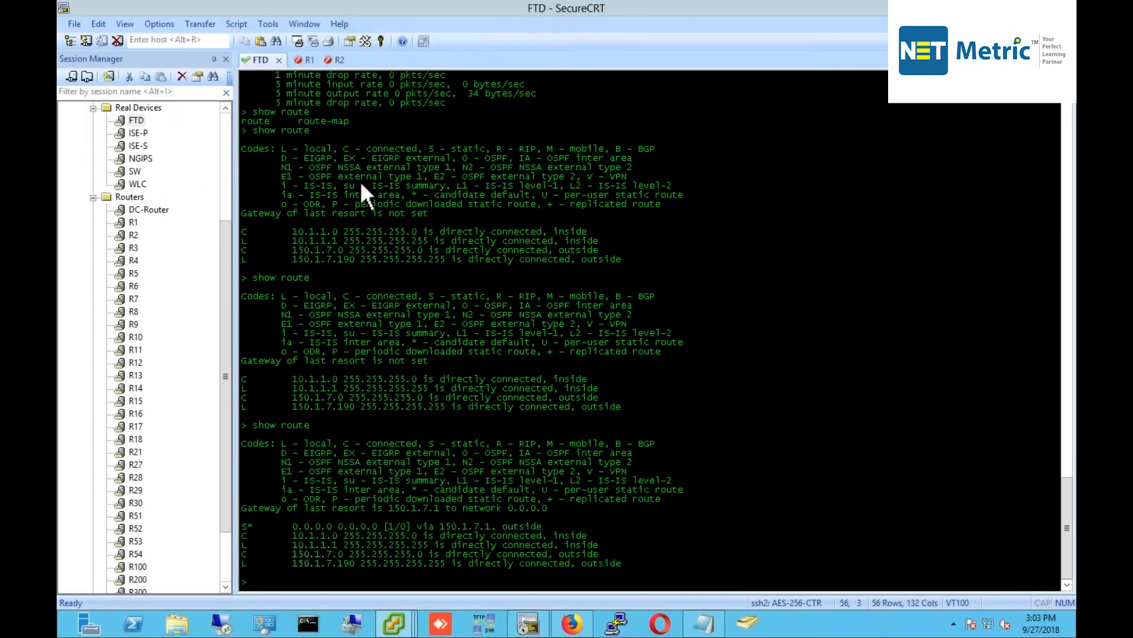
left_click(389, 633)
left_click(397, 624)
left_click(615, 498)
left_click(374, 526)
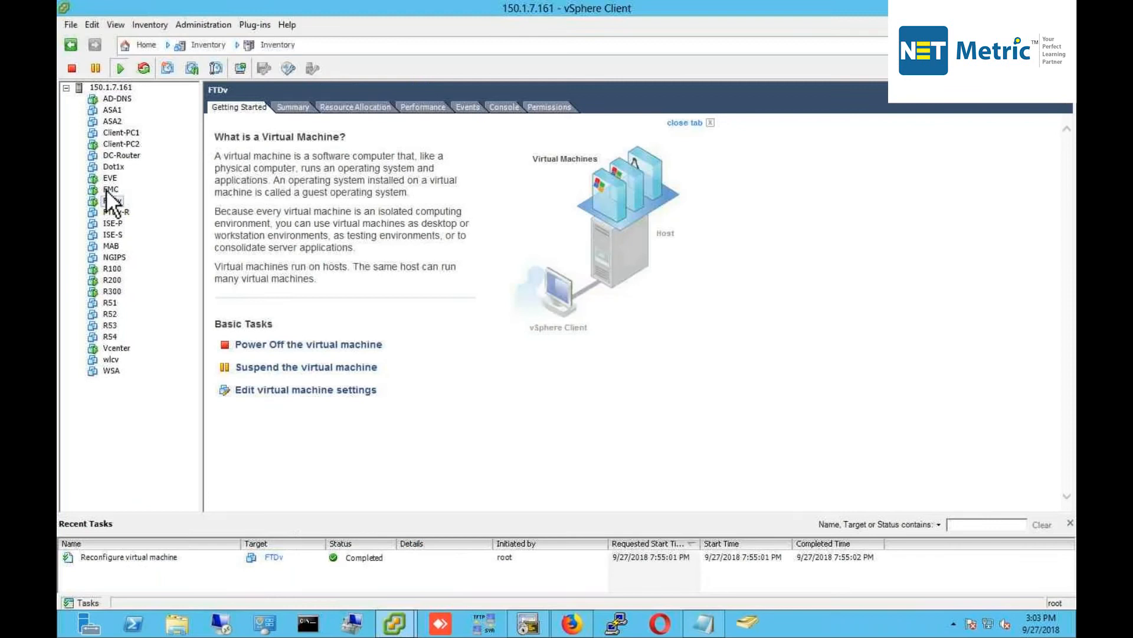
Open Client-PC2's console and rerun ping 8.8.8.8 successfully.
right_click(141, 145)
left_click(203, 194)
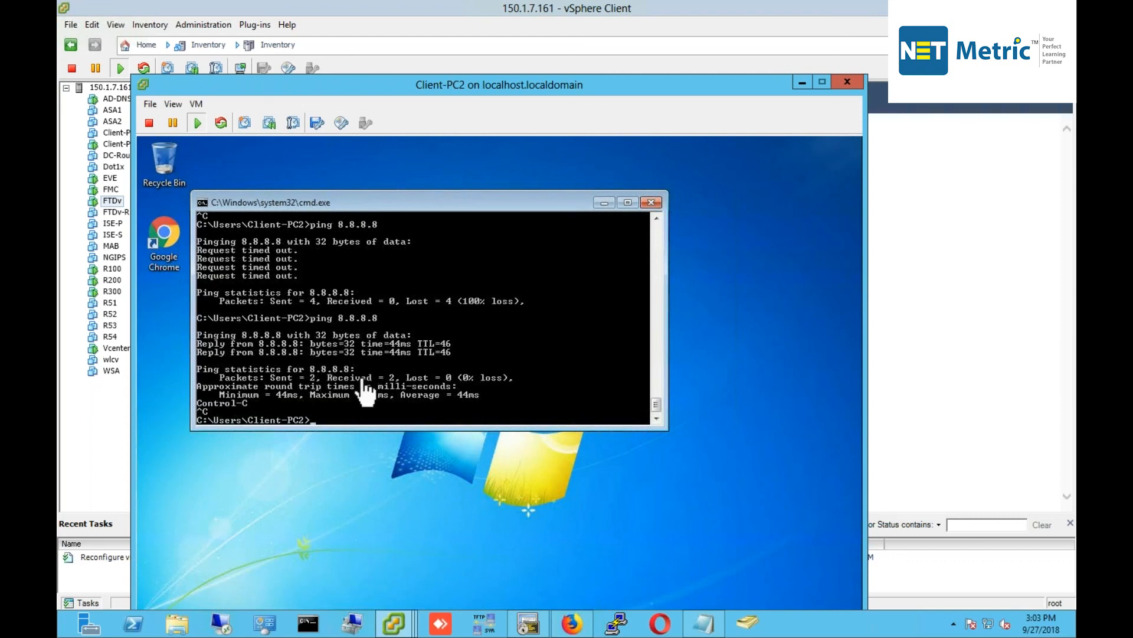
left_click(388, 377)
key("Up")
key("Return")
key("ctrl+alt")
left_click_drag(688, 80, 729, 9)
Open Chrome on Client-PC2 and load the google.com homepage.
left_click(536, 405)
left_click(369, 594)
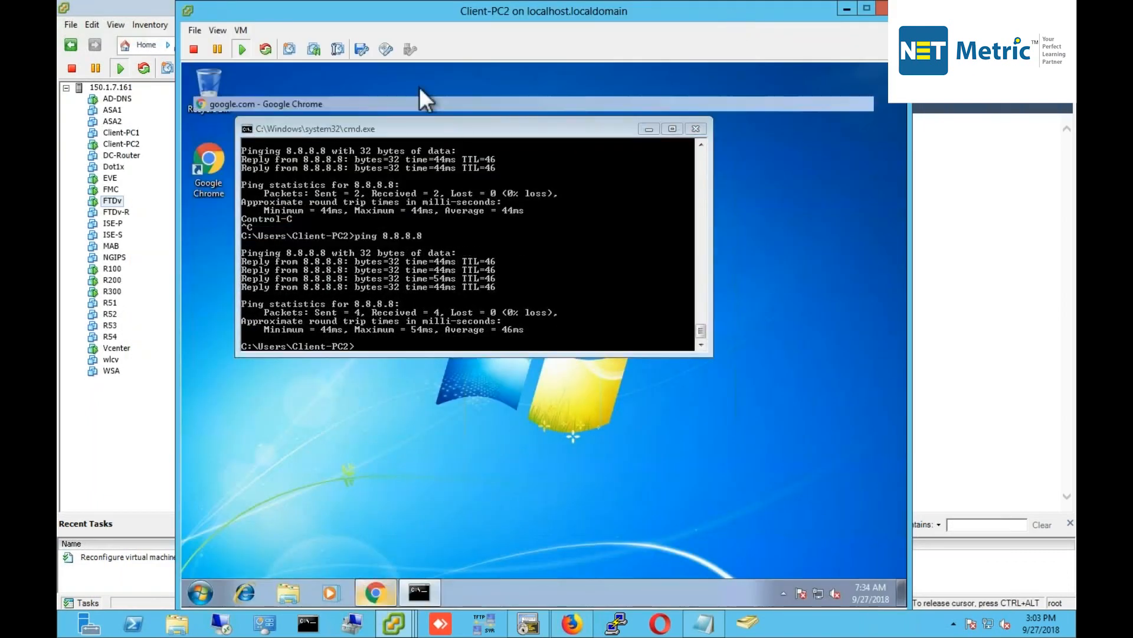
left_click(371, 98)
key("Return")
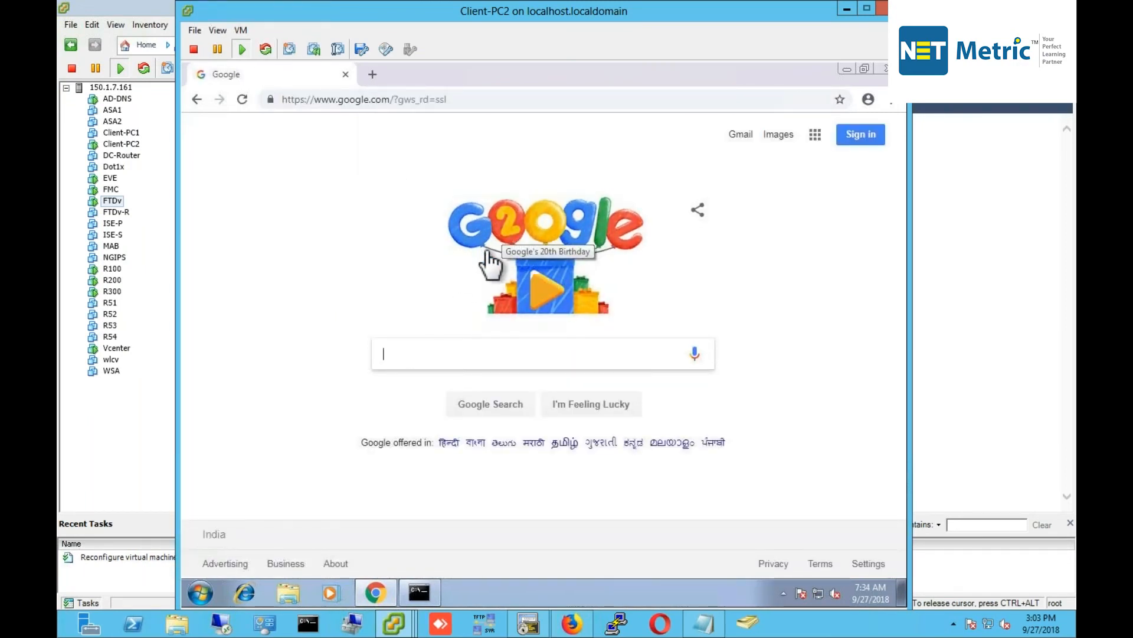
left_click(570, 623)
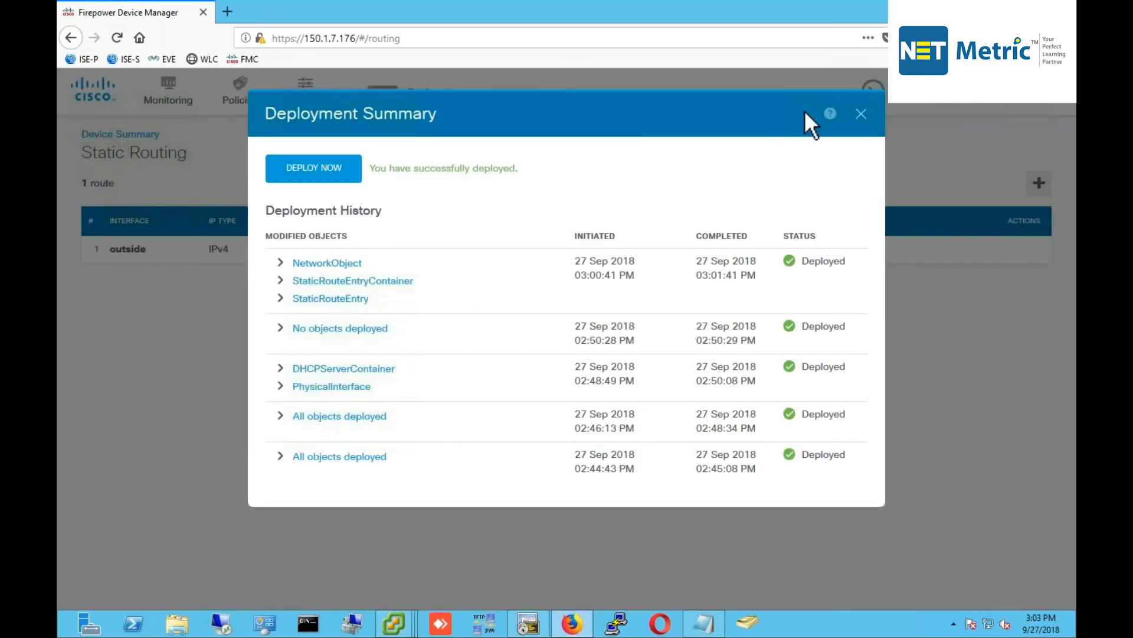
Close the Deployment Summary, view the inside_zone-to-outside_zone trust rule, and scroll the lab guide to Task3.
left_click(862, 113)
left_click(242, 95)
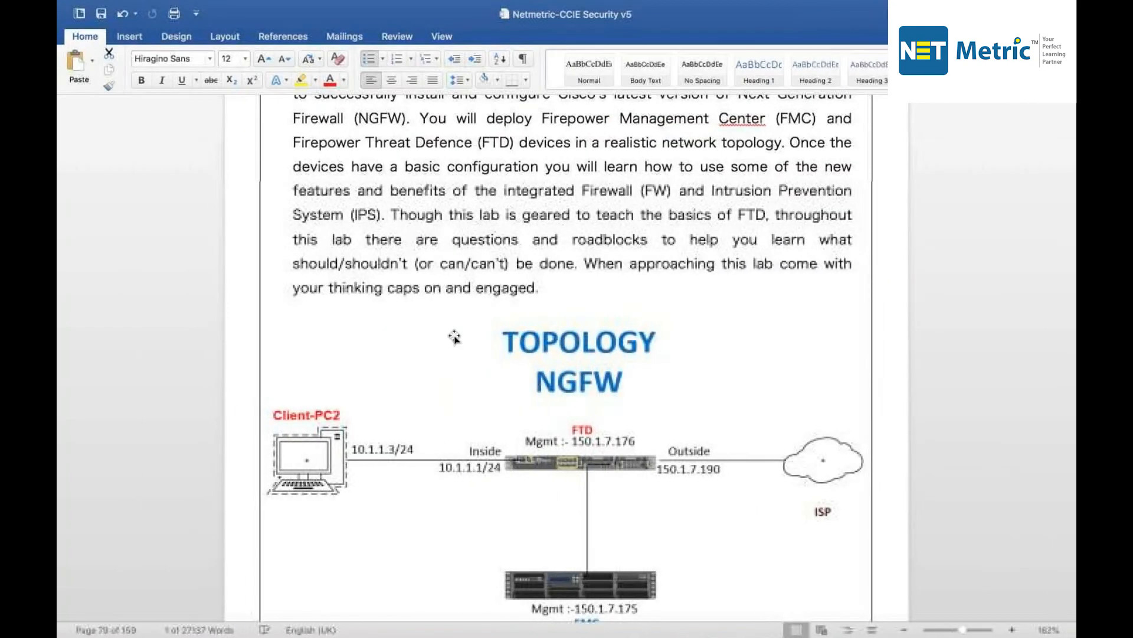
scroll(455, 336, "down", 10)
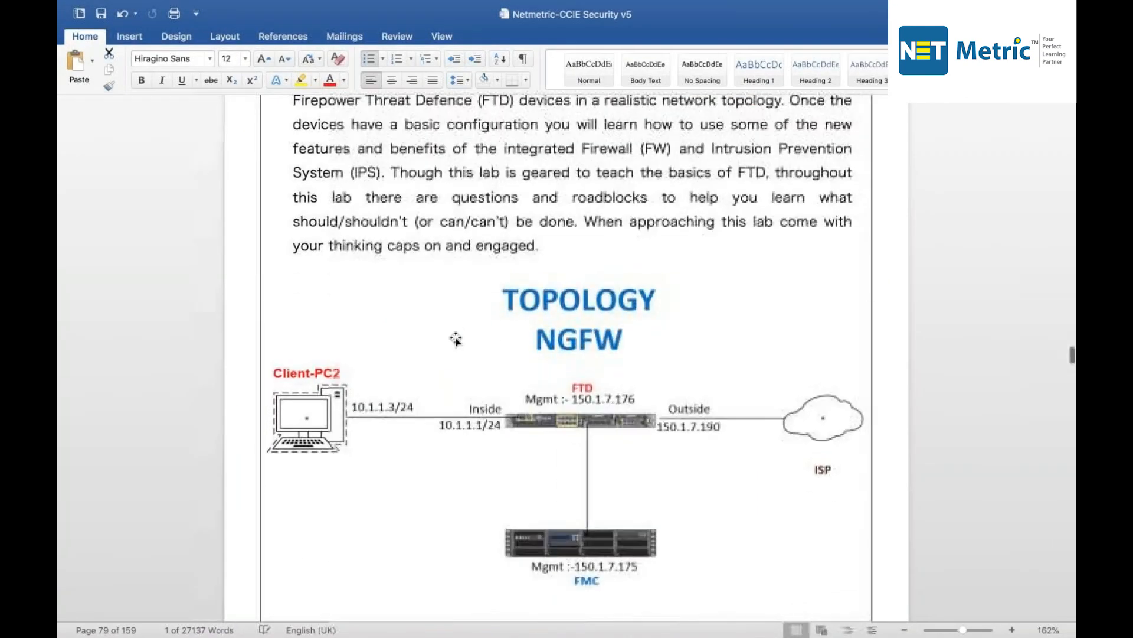
scroll(567, 354, "down", 15)
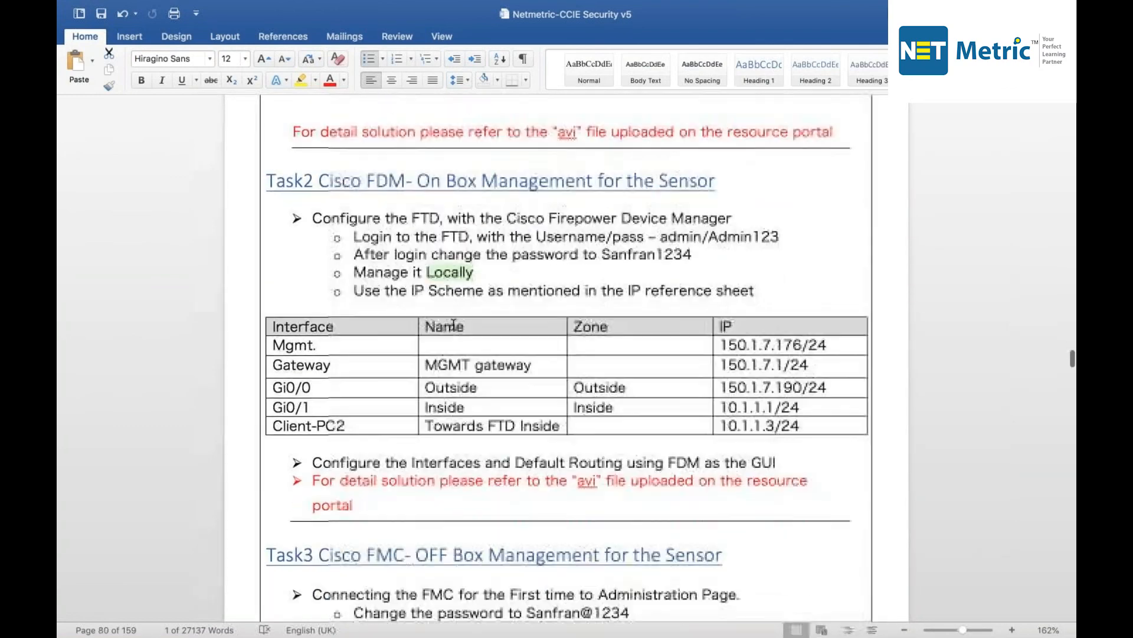
scroll(643, 263, "down", 4)
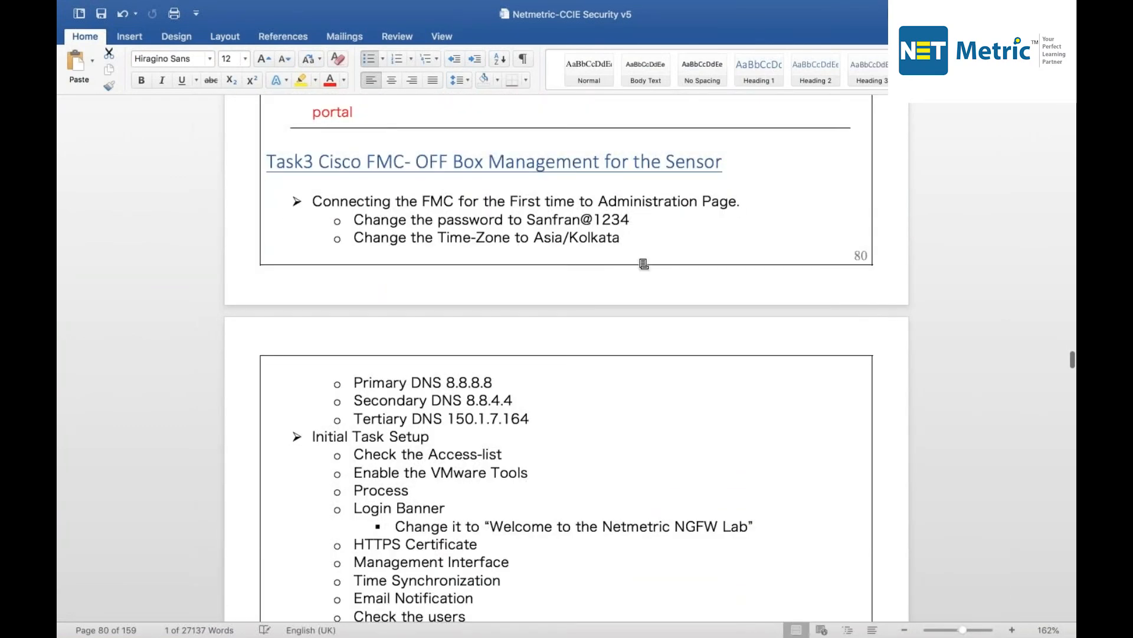